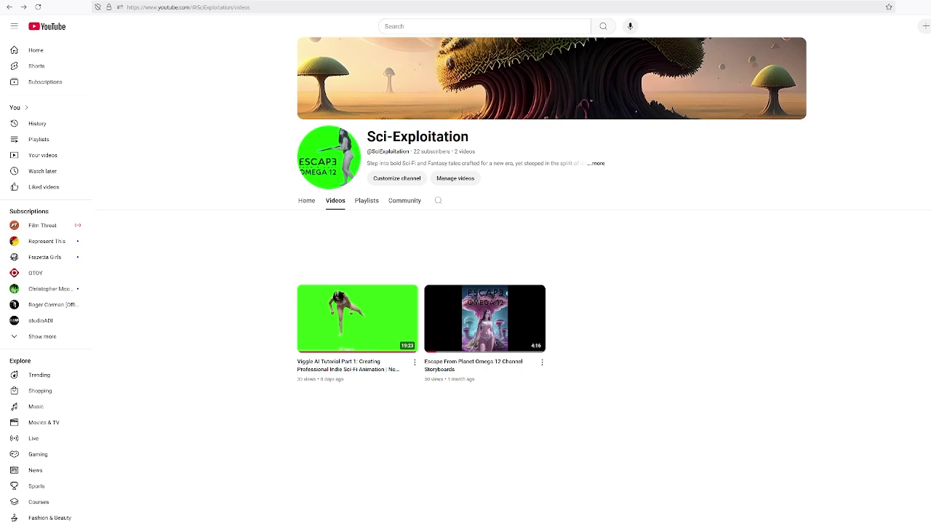
Step: Switch to Nim and view the restyled green-screen clips in First project
{"action": "key", "text": "ctrl+Tab"}
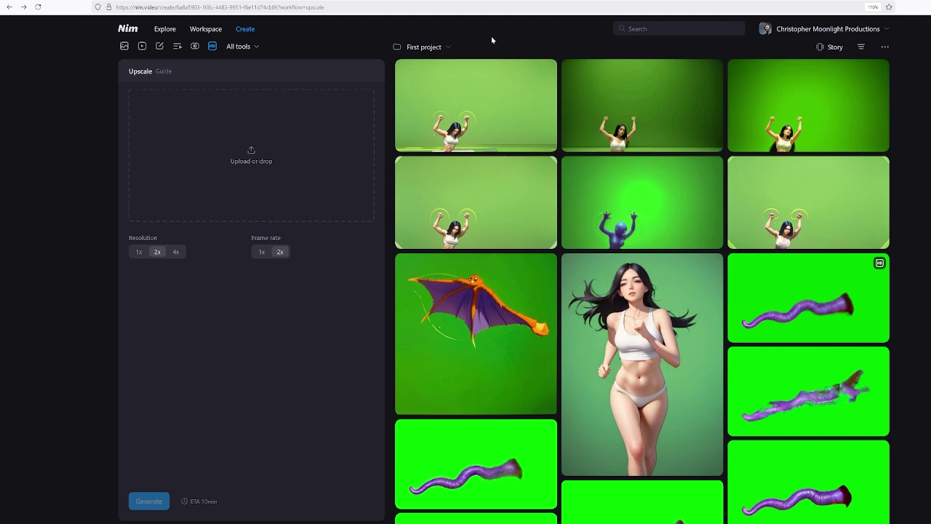
{"action": "mouse_move", "coordinate": [495, 87]}
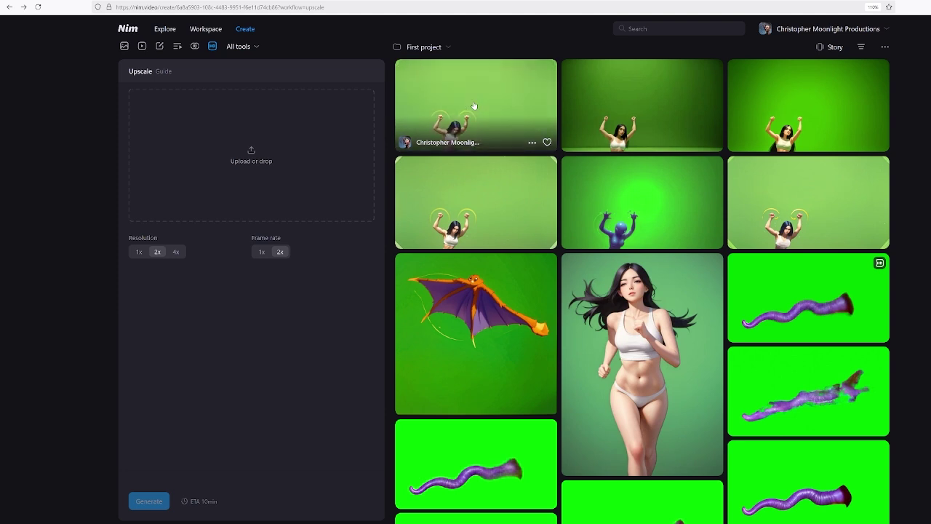
{"action": "left_click", "coordinate": [474, 106]}
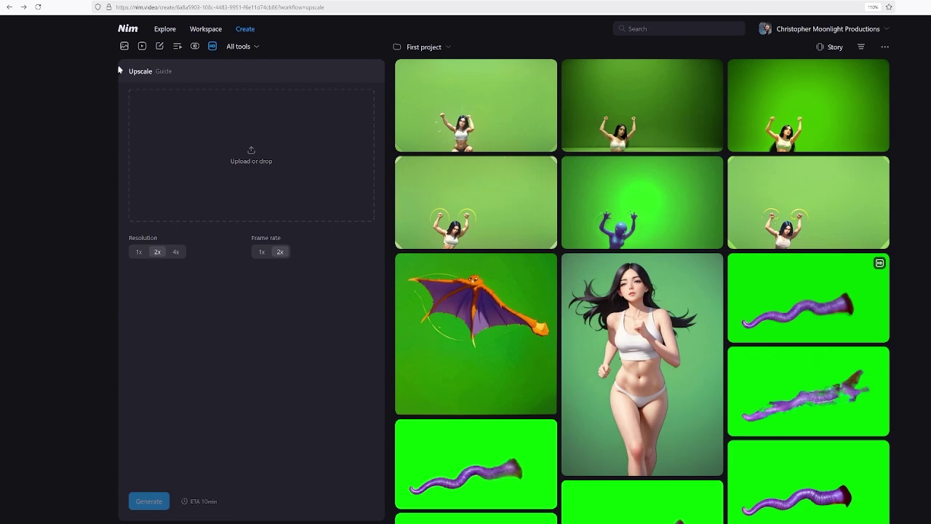
{"action": "left_click", "coordinate": [666, 108]}
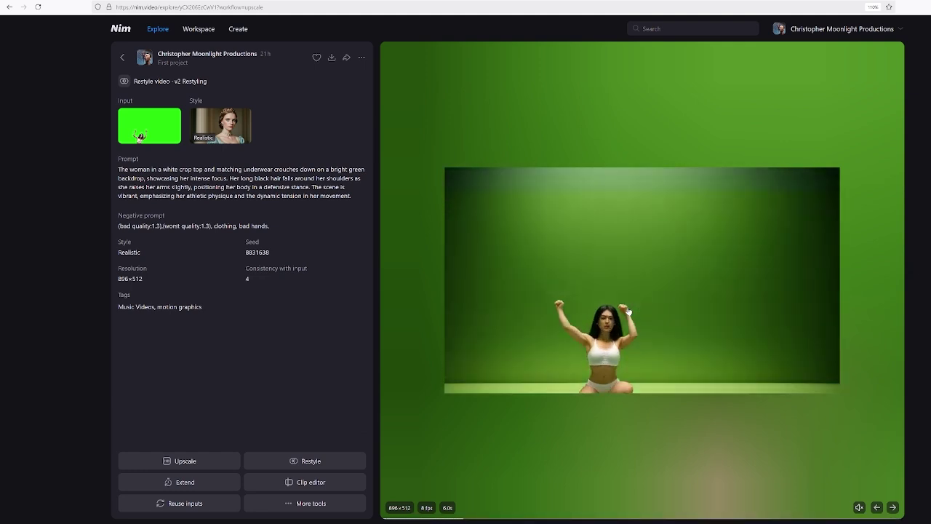
{"action": "left_click", "coordinate": [121, 59]}
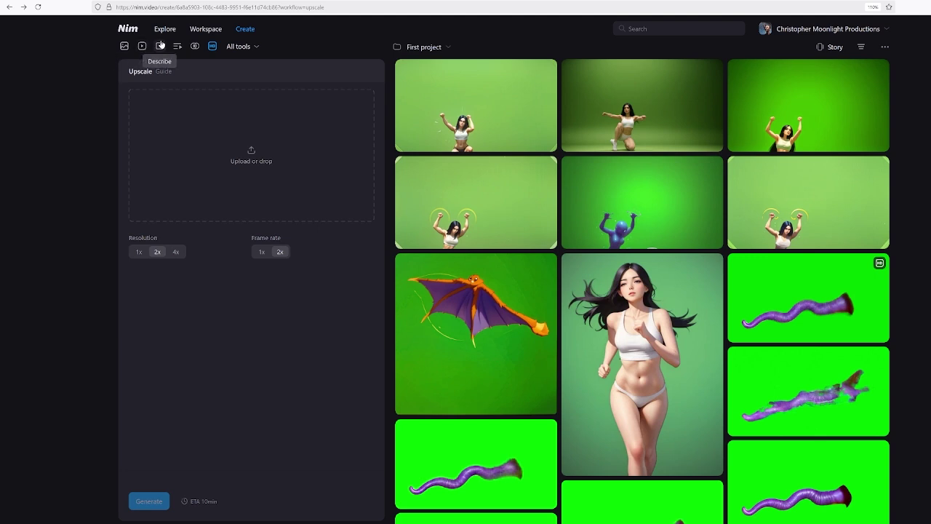
Step: Generate a description of the Tara Climbing Out Blood On Arm 1_DEMO video with the Describe tool
{"action": "left_click", "coordinate": [159, 47]}
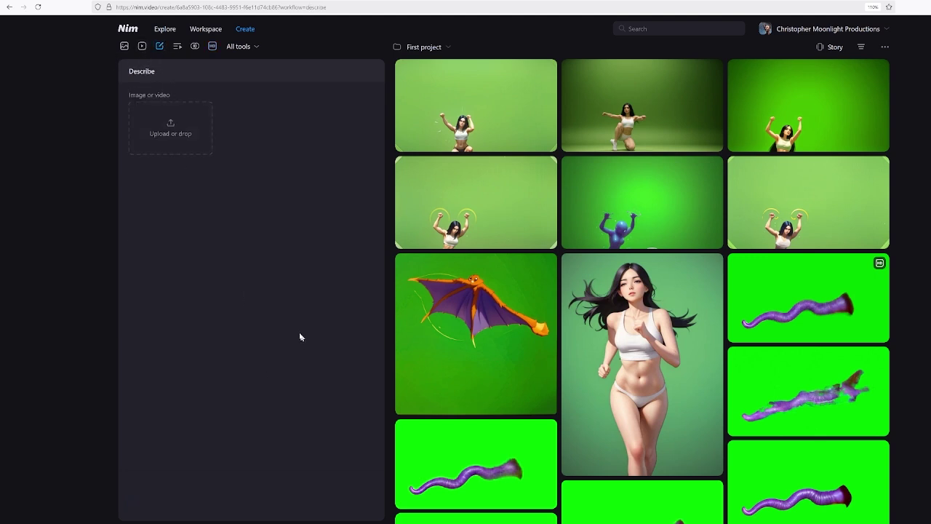
{"action": "mouse_move", "coordinate": [182, 523]}
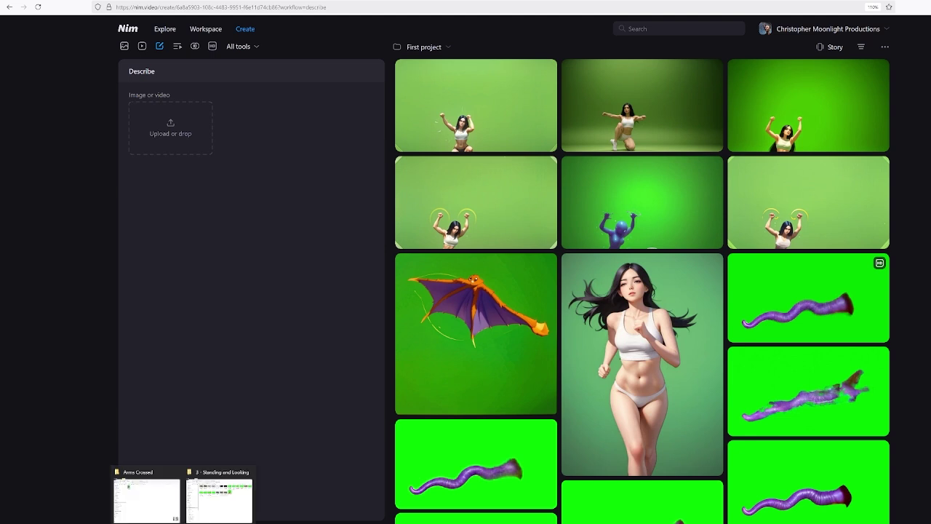
{"action": "left_click", "coordinate": [218, 498]}
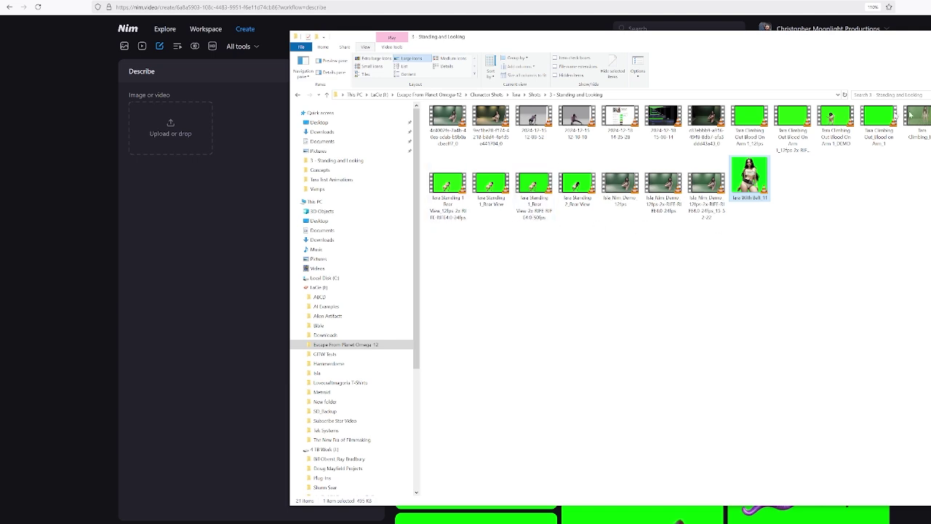
{"action": "left_click_drag", "start_coordinate": [835, 126], "coordinate": [166, 136]}
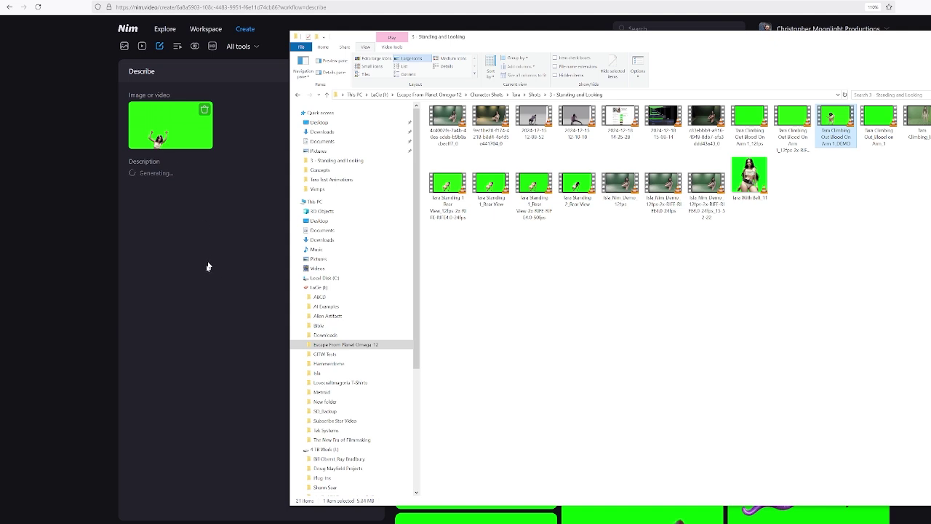
{"action": "left_click", "coordinate": [201, 298]}
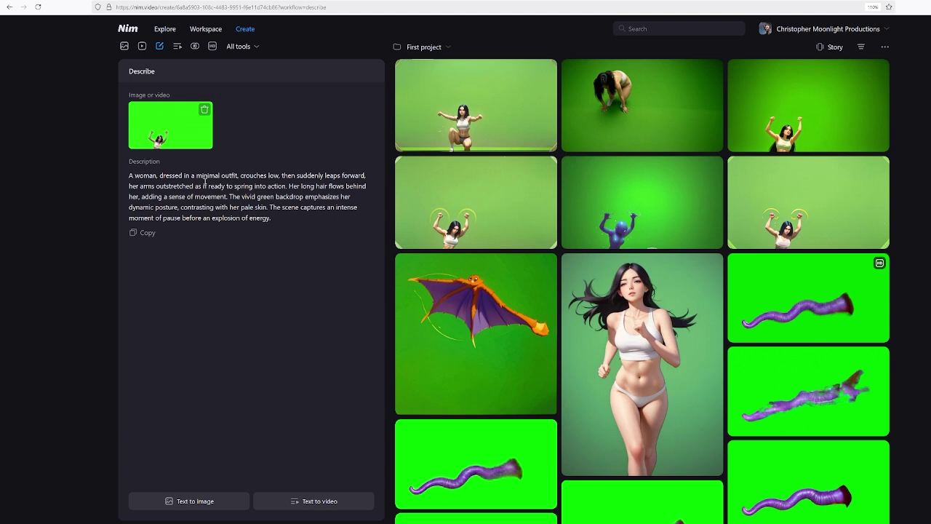
Step: Review the models available for text-to-video generation
{"action": "left_click", "coordinate": [177, 46]}
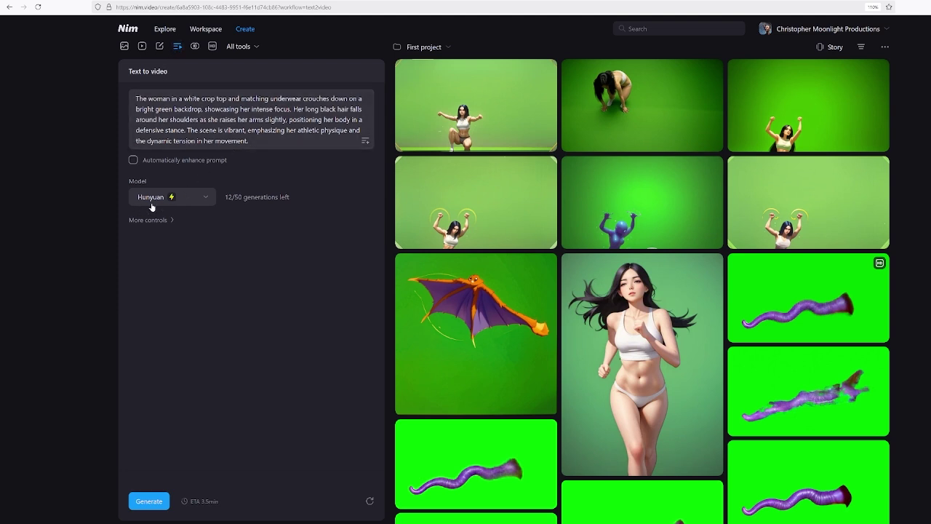
{"action": "left_click", "coordinate": [192, 201]}
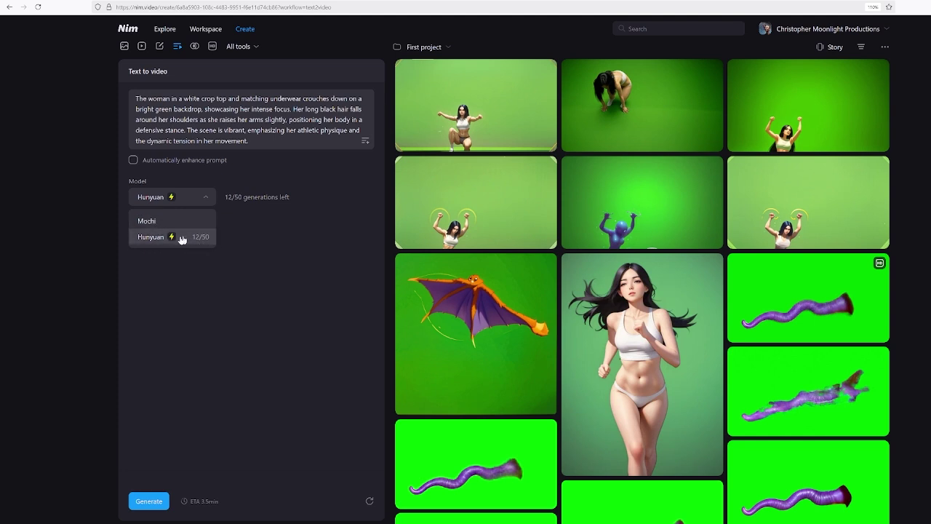
{"action": "left_click", "coordinate": [240, 291]}
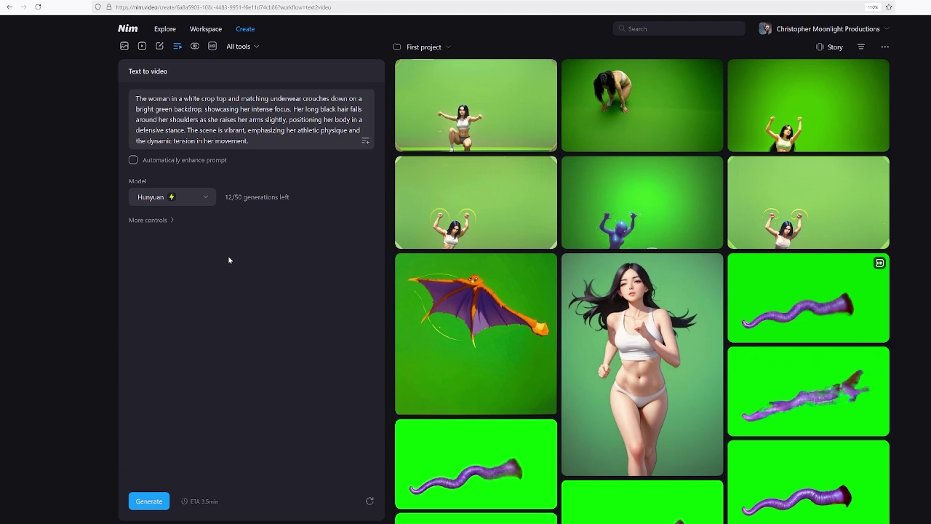
Step: Load the Arms Crossed 1 picture from the Arms Crossed folder as the image-to-video input
{"action": "left_click", "coordinate": [142, 46]}
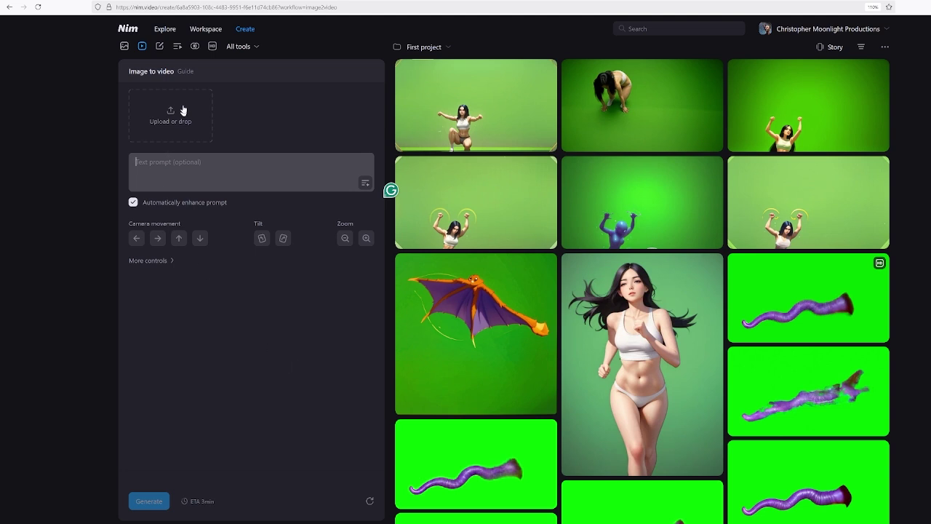
{"action": "mouse_move", "coordinate": [183, 523]}
{"action": "left_click", "coordinate": [217, 502]}
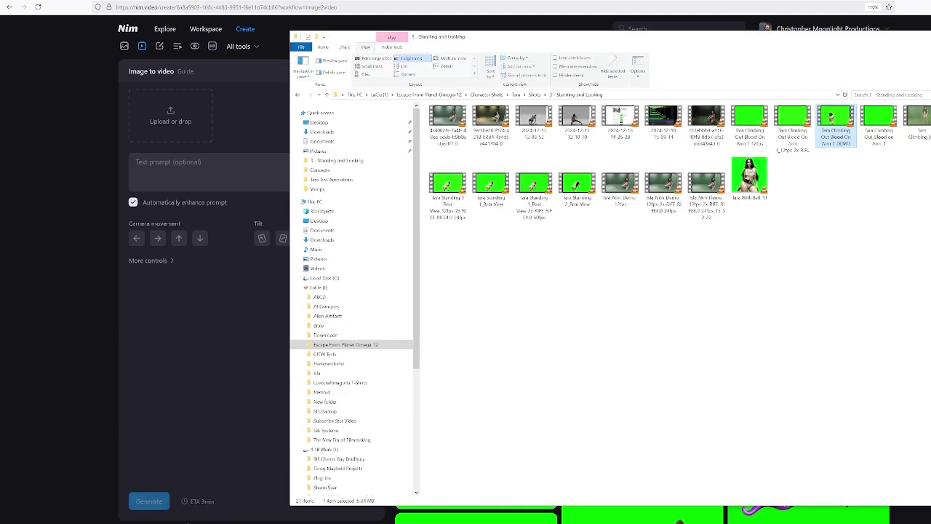
{"action": "mouse_move", "coordinate": [183, 522]}
{"action": "left_click", "coordinate": [153, 501]}
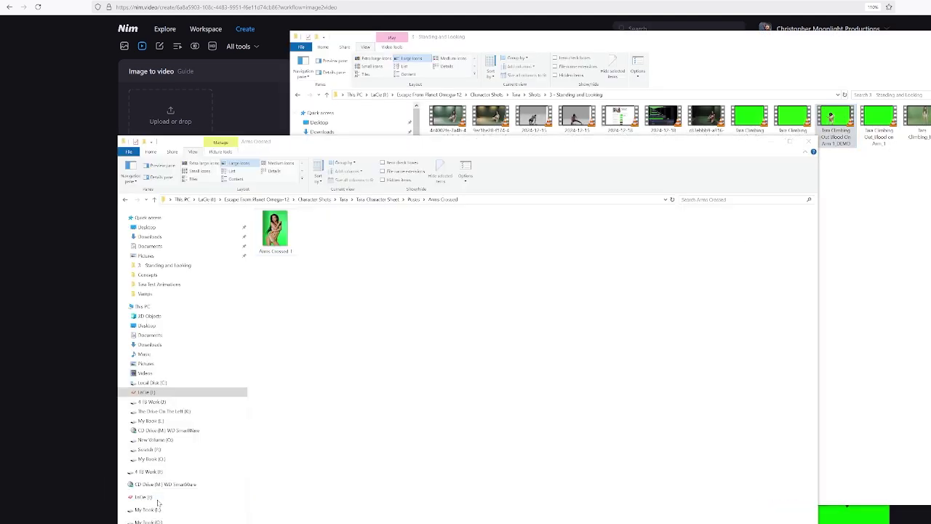
{"action": "left_click_drag", "start_coordinate": [289, 146], "coordinate": [512, 124]}
{"action": "left_click_drag", "start_coordinate": [513, 217], "coordinate": [164, 120]}
Step: Generate the video at consistency 4.3 with the prompt "woman standing in front of a green background while her hair blows in the wind"
{"action": "left_click", "coordinate": [167, 229]}
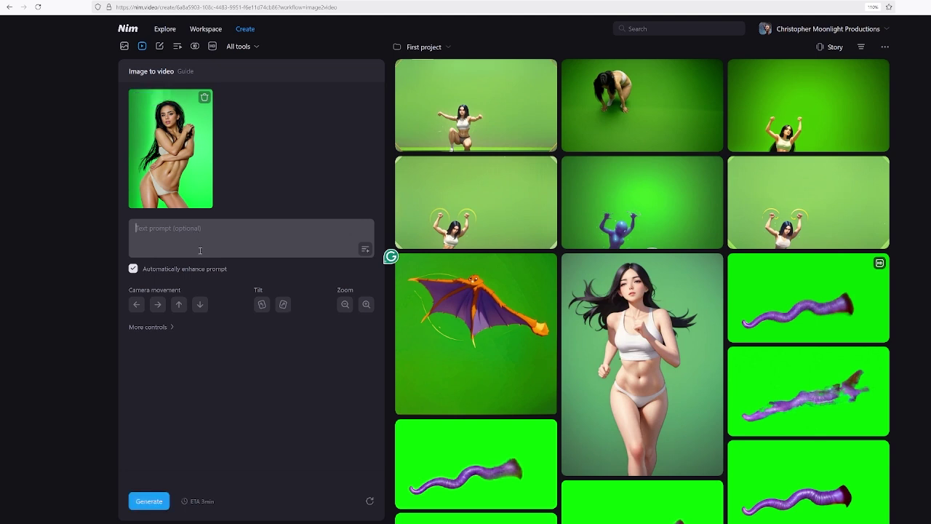
{"action": "type", "text": "woman standing in front of a green background while her hair blows in the wind"}
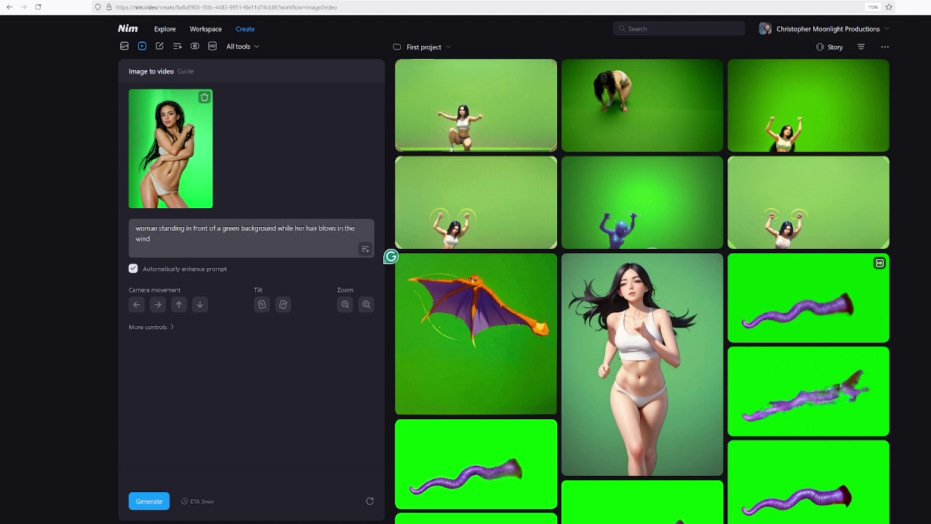
{"action": "left_click", "coordinate": [163, 327]}
{"action": "mouse_move", "coordinate": [140, 362]}
{"action": "left_mouse_down"}
{"action": "mouse_move", "coordinate": [326, 373]}
{"action": "mouse_move", "coordinate": [138, 373]}
{"action": "left_mouse_up"}
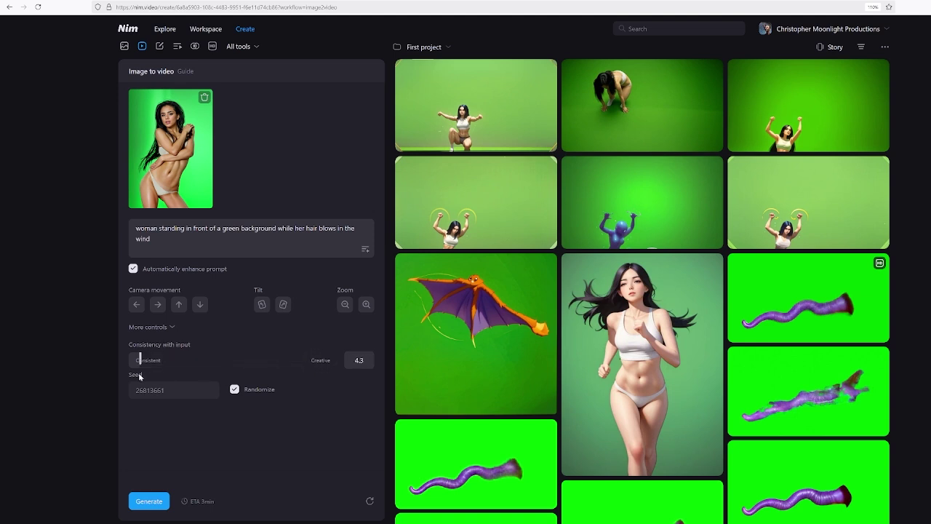
{"action": "left_click", "coordinate": [237, 390]}
{"action": "left_click", "coordinate": [235, 390]}
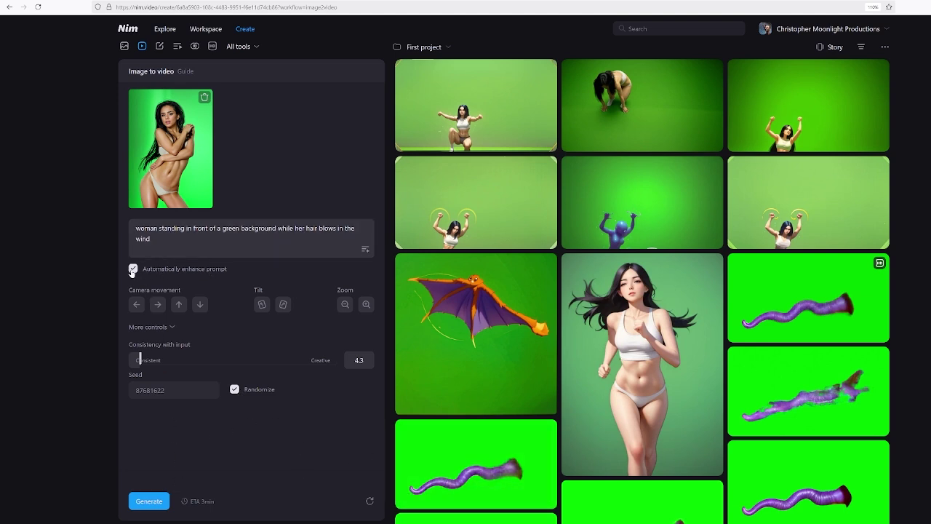
{"action": "left_click", "coordinate": [159, 502]}
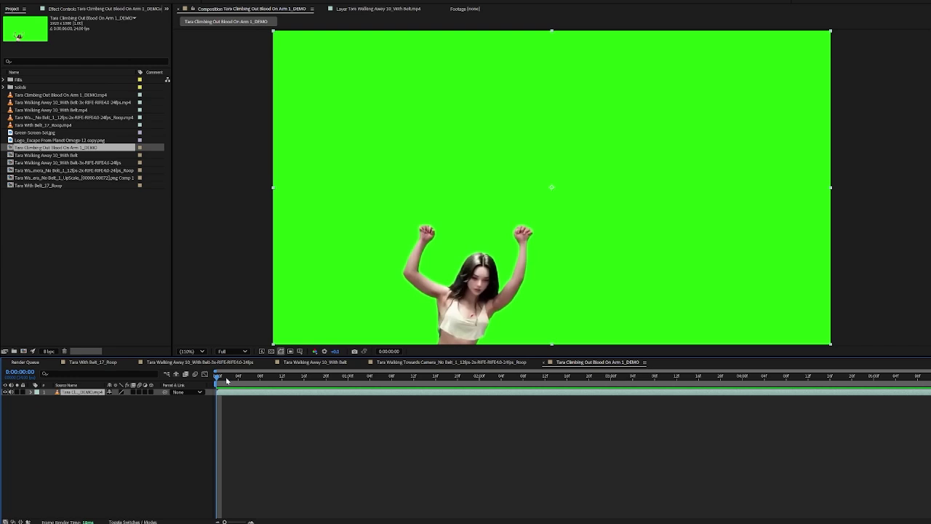
Step: Switch to After Effects and play the Tara Climbing Out Blood On Arm 1_DEMO composition from the start
{"action": "left_click_drag", "start_coordinate": [228, 380], "coordinate": [130, 426]}
{"action": "key", "text": "space"}
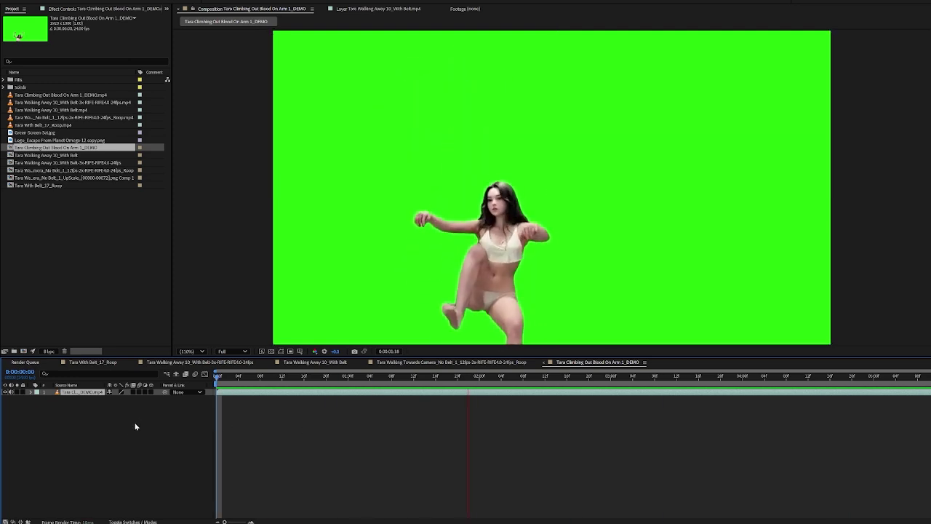
{"action": "key", "text": "space"}
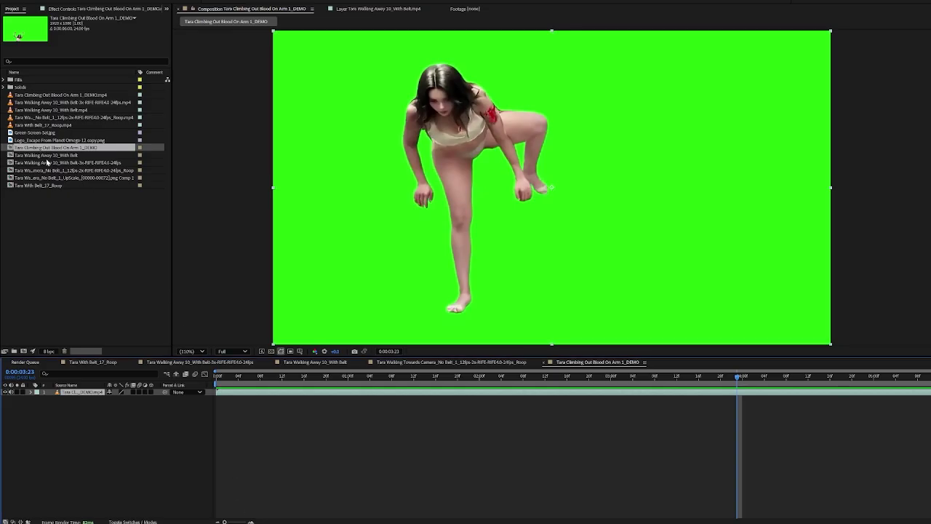
Step: Add Green-Screen-Set.jpg beneath the Tara clip in the composition and scale it to 271%
{"action": "left_click", "coordinate": [29, 133]}
{"action": "left_click_drag", "start_coordinate": [30, 133], "coordinate": [72, 407]}
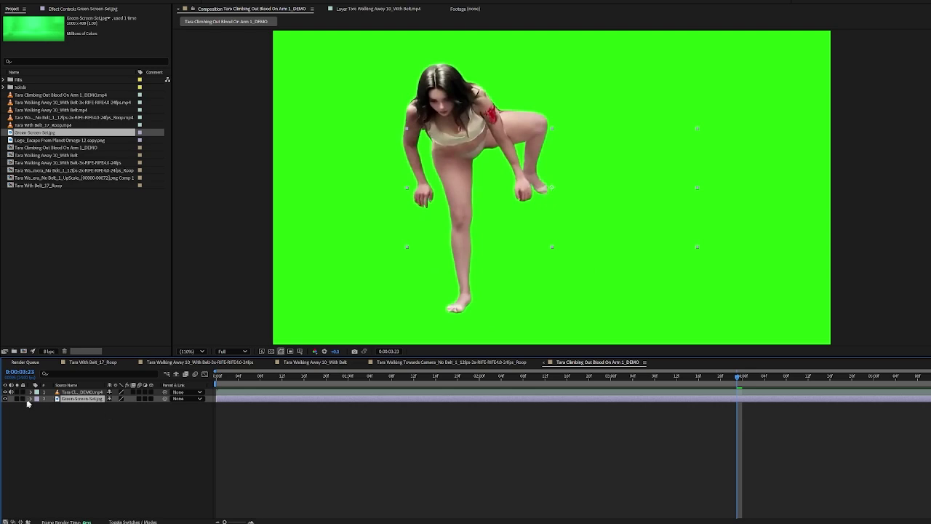
{"action": "left_click", "coordinate": [30, 399]}
{"action": "left_click", "coordinate": [38, 406]}
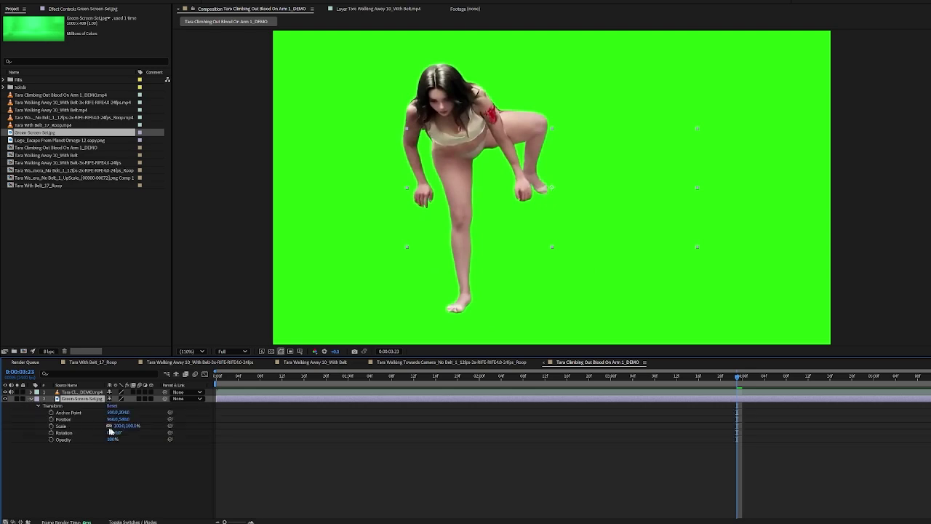
{"action": "left_click_drag", "start_coordinate": [120, 426], "coordinate": [191, 427]}
{"action": "left_click", "coordinate": [138, 466]}
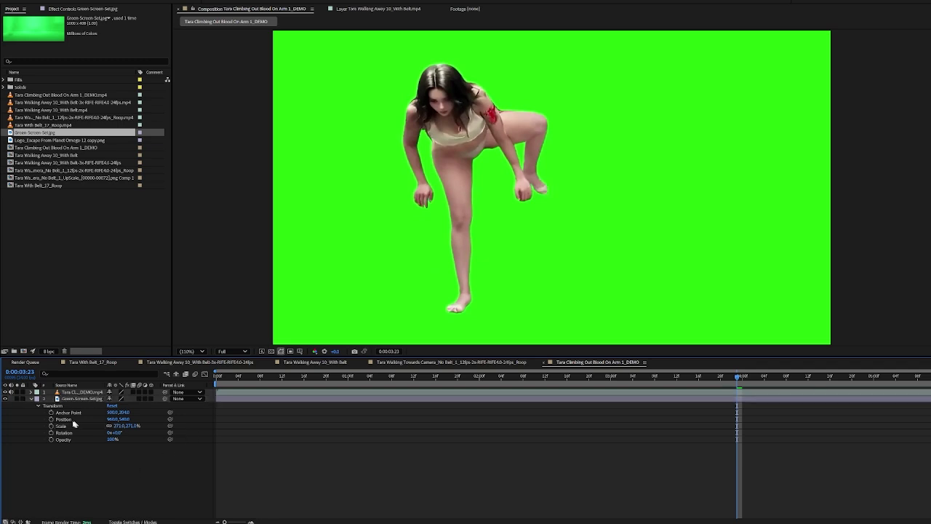
{"action": "left_click", "coordinate": [31, 399]}
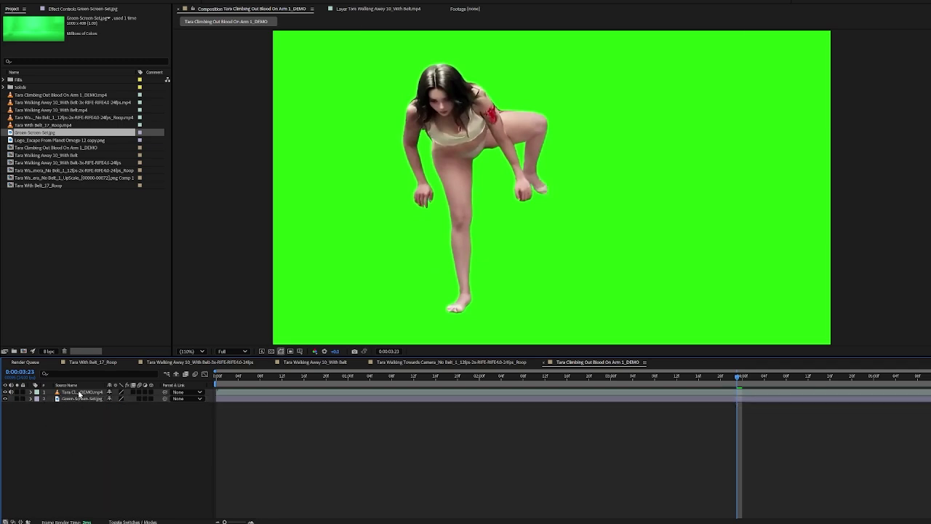
Step: Apply Keylight (1.2) to the Tara clip and sample its green background as the screen colour
{"action": "left_click", "coordinate": [78, 394]}
{"action": "left_click", "coordinate": [80, 0]}
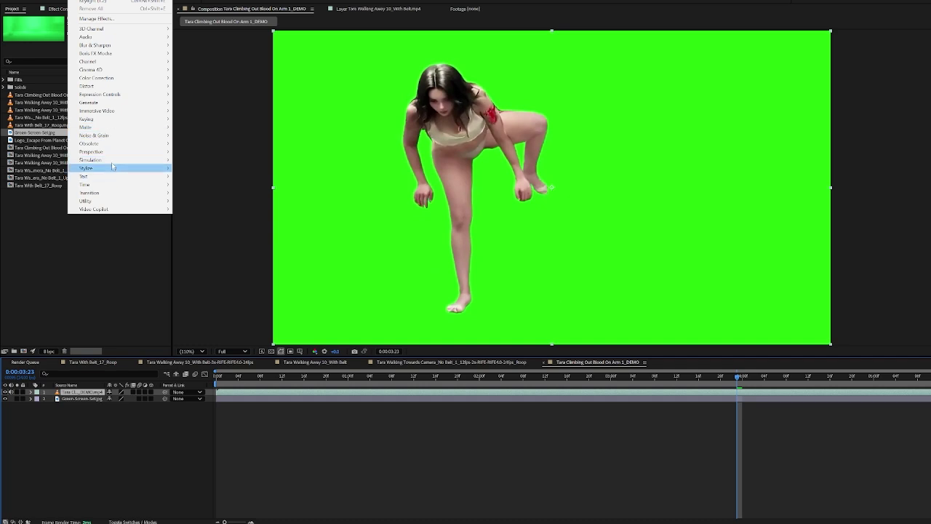
{"action": "mouse_move", "coordinate": [124, 120]}
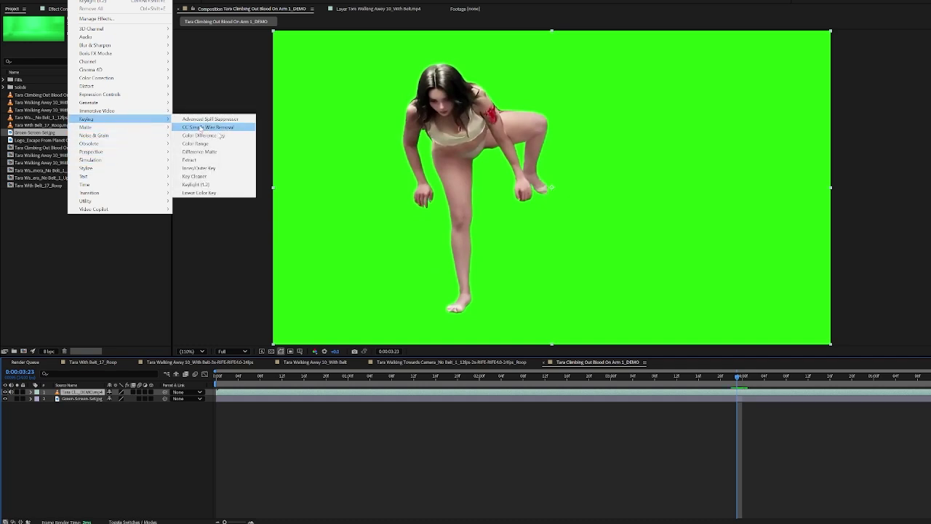
{"action": "left_click", "coordinate": [216, 185]}
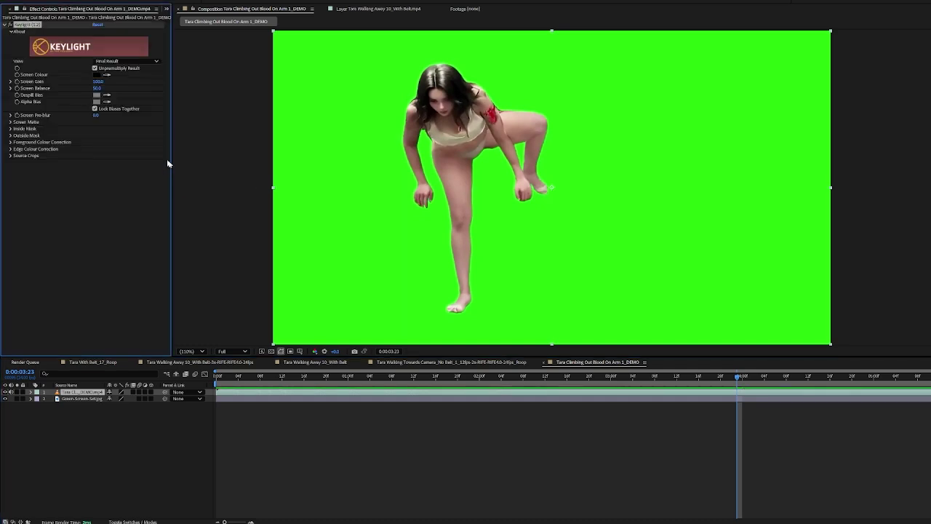
{"action": "left_click", "coordinate": [106, 74]}
{"action": "left_click", "coordinate": [341, 115]}
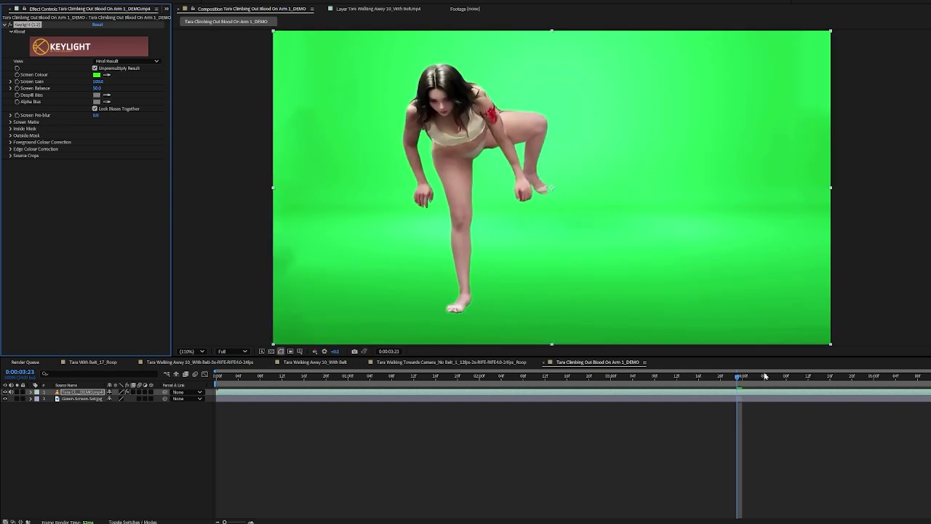
Step: Play back the keyed clip over the green-screen set to check the composite
{"action": "key", "text": "space"}
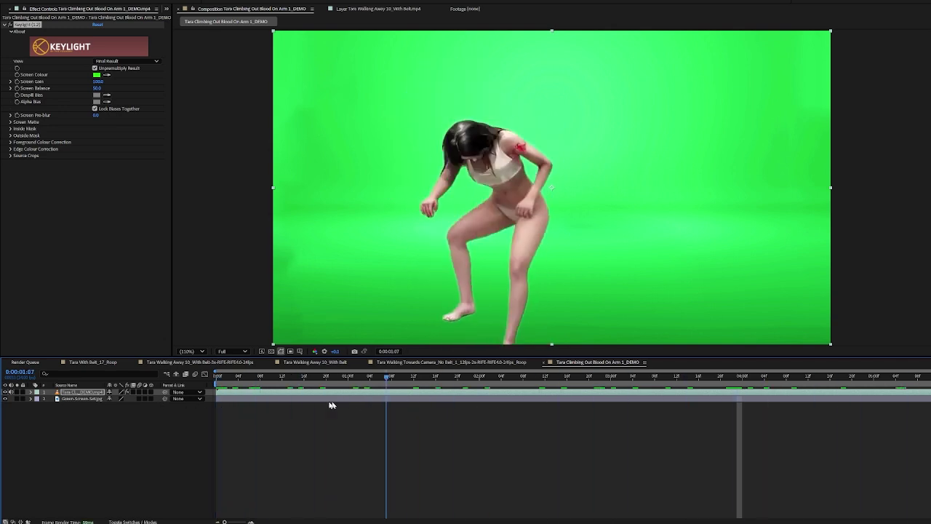
{"action": "key", "text": "space"}
{"action": "key", "text": "space"}
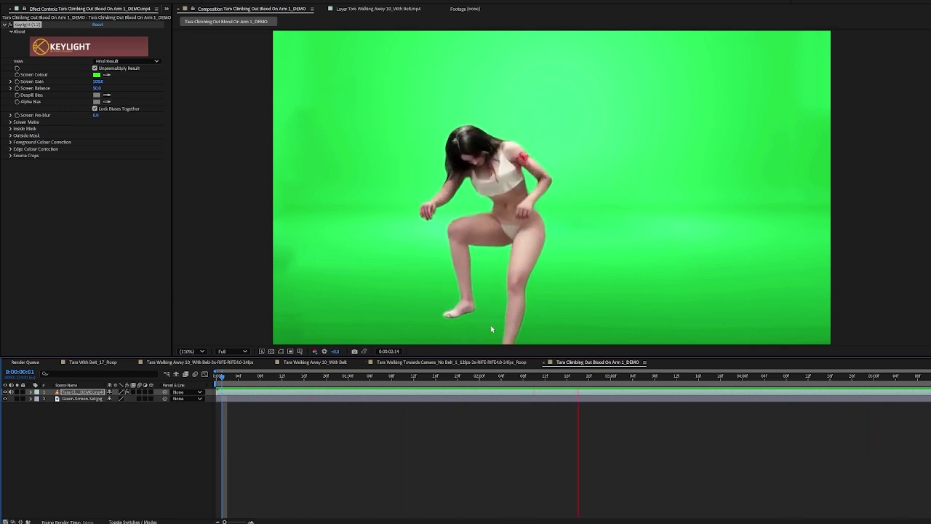
{"action": "key", "text": "space"}
Step: Add the Tara Climbing Out Blood On Arm 1_DEMO composition to the Render Queue
{"action": "key", "text": "alt+f"}
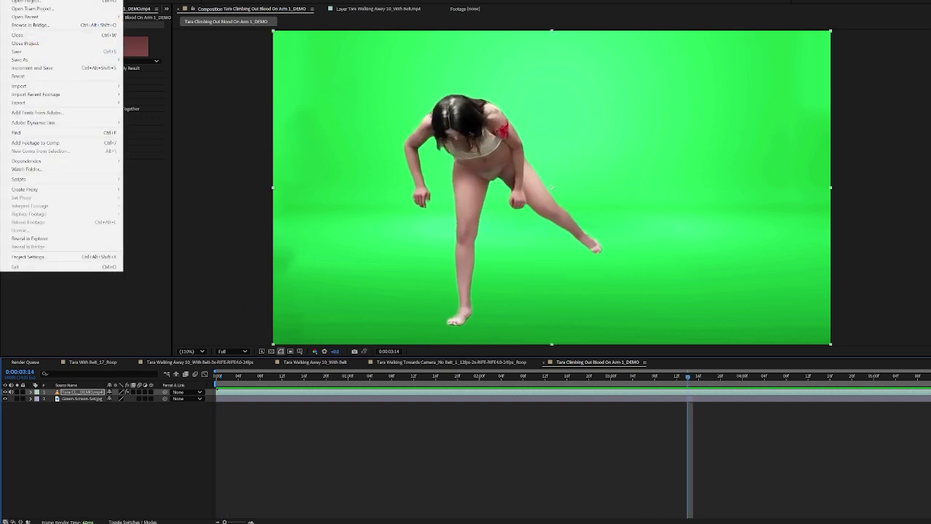
{"action": "mouse_move", "coordinate": [81, 103]}
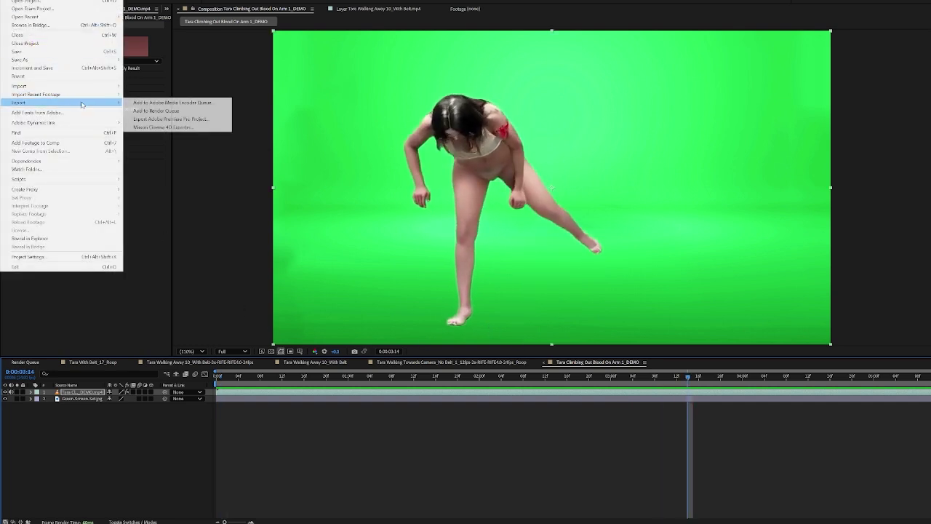
{"action": "left_click", "coordinate": [193, 112]}
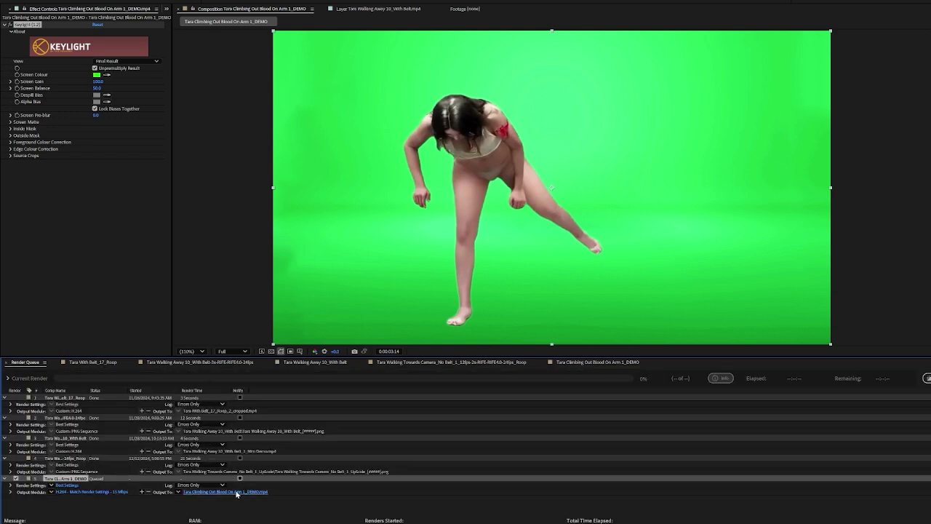
Step: Point the render's output to the Escape From Planet Omega-12 project folder Character Shots > Tara > Shots > 2 - Climbing Out
{"action": "left_click", "coordinate": [235, 493]}
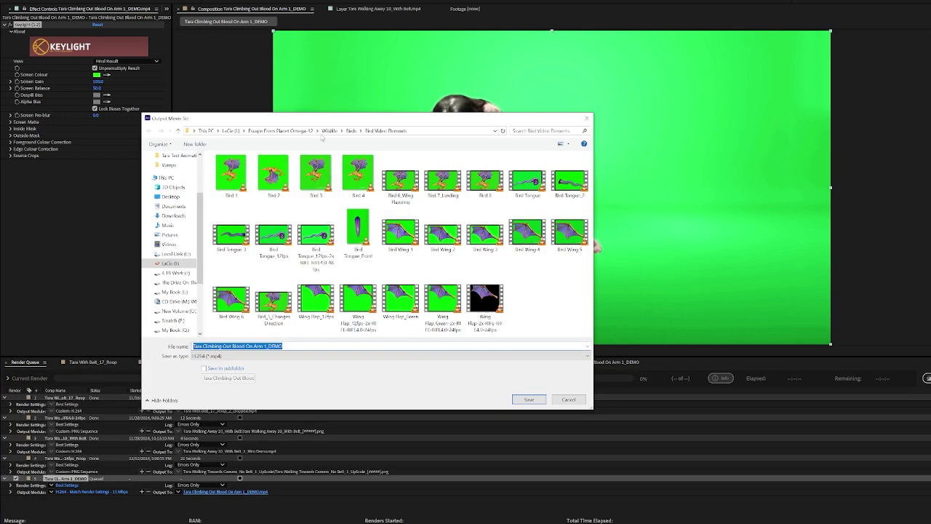
{"action": "left_click", "coordinate": [283, 131]}
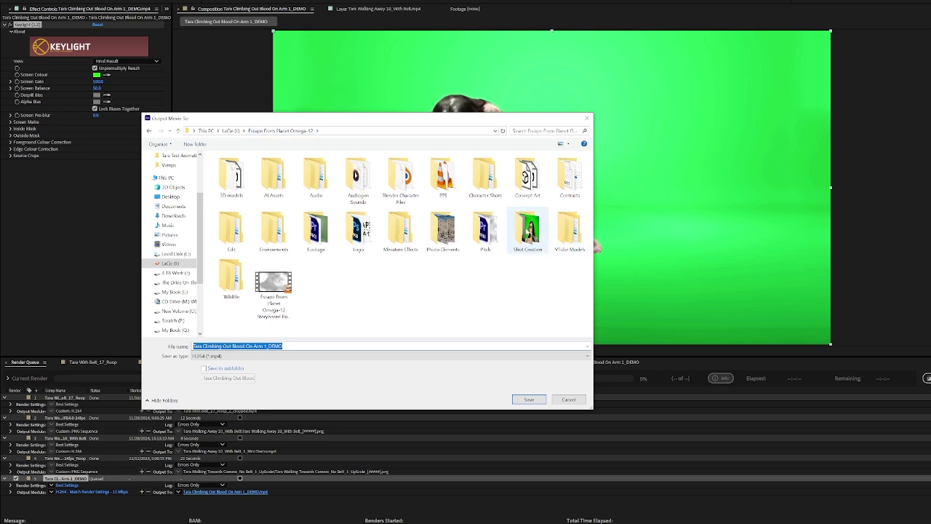
{"action": "left_click", "coordinate": [499, 182]}
{"action": "double_click", "coordinate": [498, 182]}
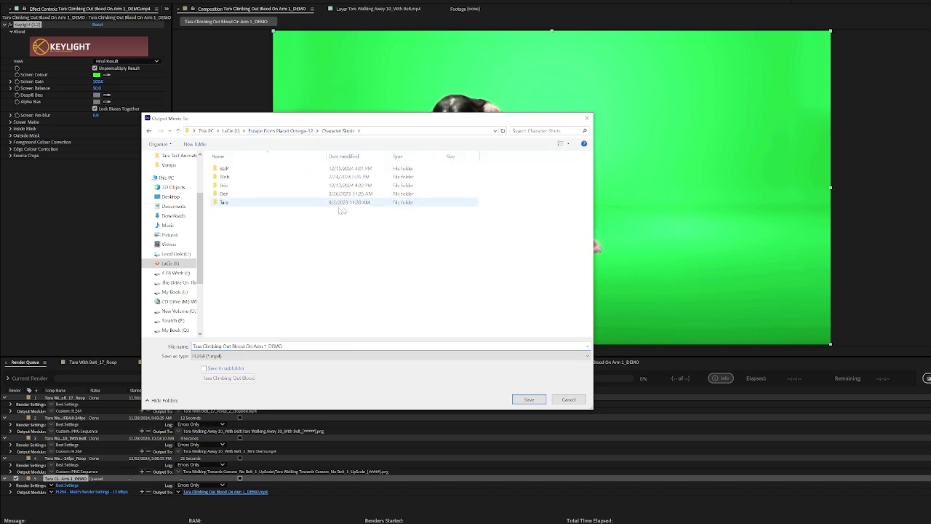
{"action": "double_click", "coordinate": [244, 202]}
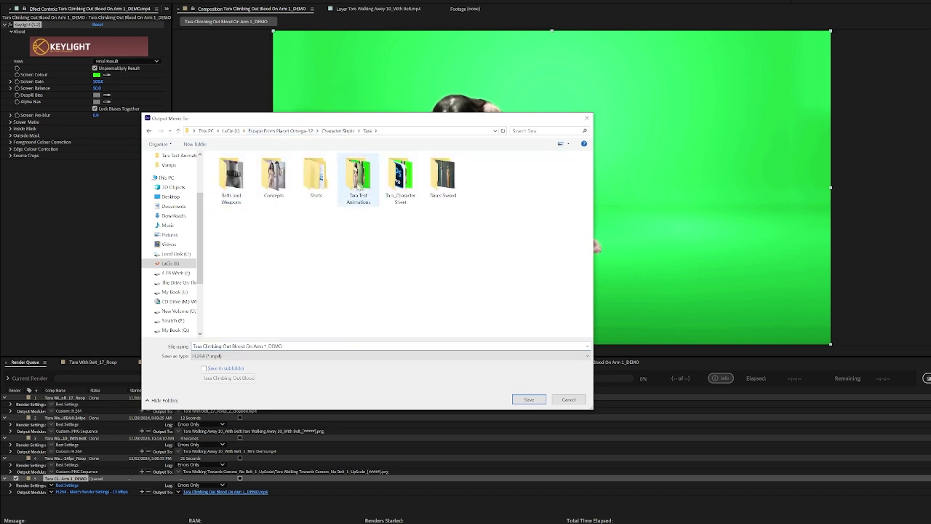
{"action": "left_click", "coordinate": [316, 184]}
{"action": "double_click", "coordinate": [316, 184]}
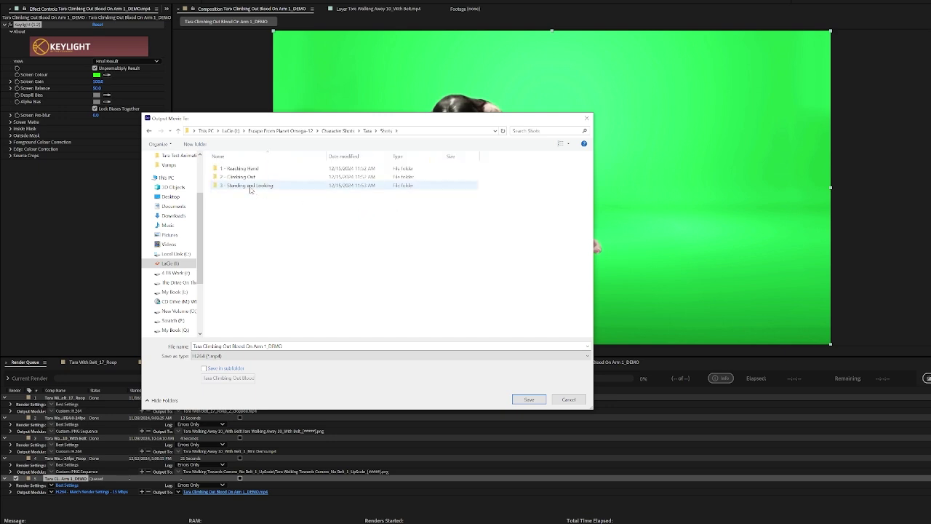
{"action": "double_click", "coordinate": [247, 177]}
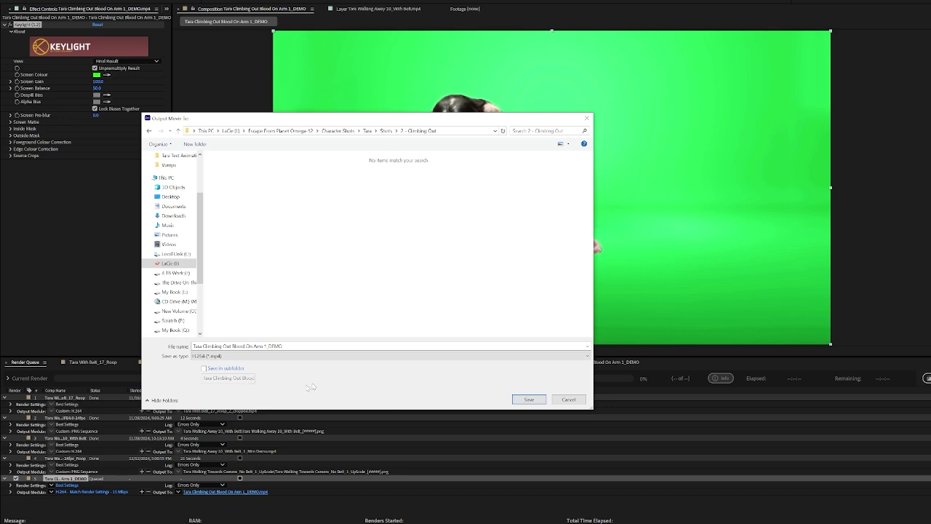
Step: Save the output as Tara Climbing Out Blood On Arm 1_DEMO_Green Screen Swap and render it
{"action": "left_click", "coordinate": [308, 347]}
{"action": "left_click", "coordinate": [300, 346]}
{"action": "left_click", "coordinate": [517, 399]}
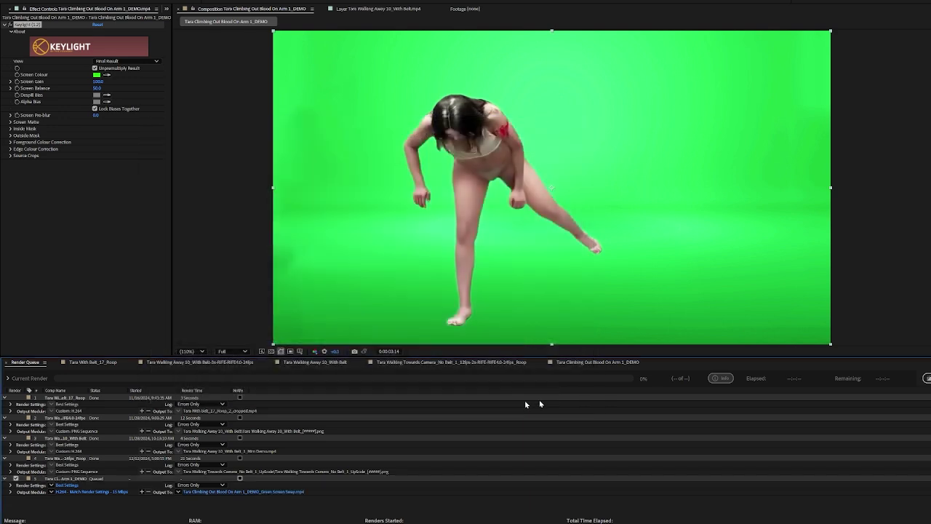
{"action": "left_click", "coordinate": [927, 378]}
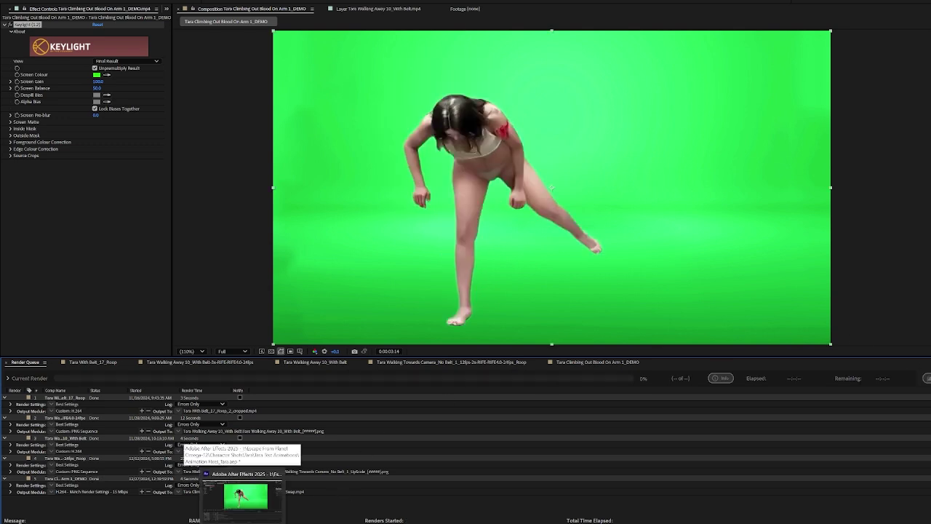
Step: Switch to File Explorer, open the 2 - Climbing Out folder holding the rendered clip, and return to Nim
{"action": "left_click", "coordinate": [216, 511]}
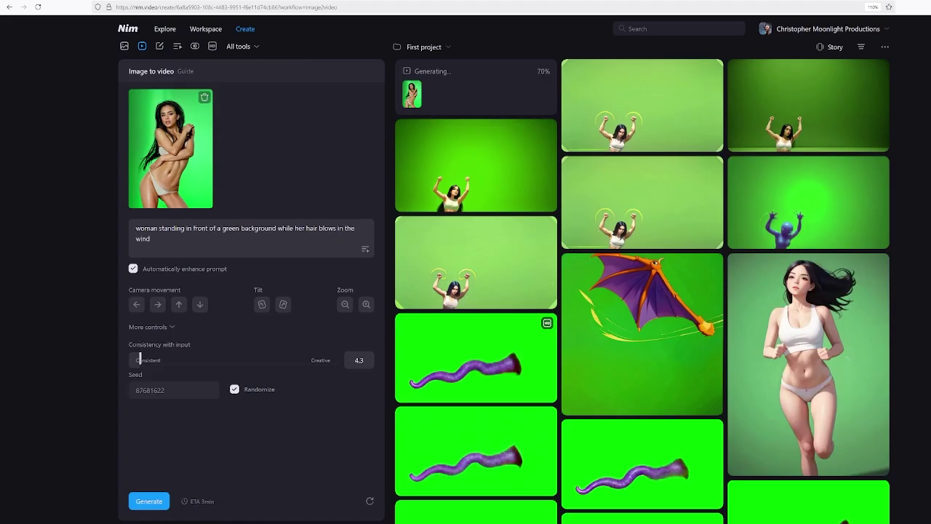
{"action": "left_click", "coordinate": [230, 502]}
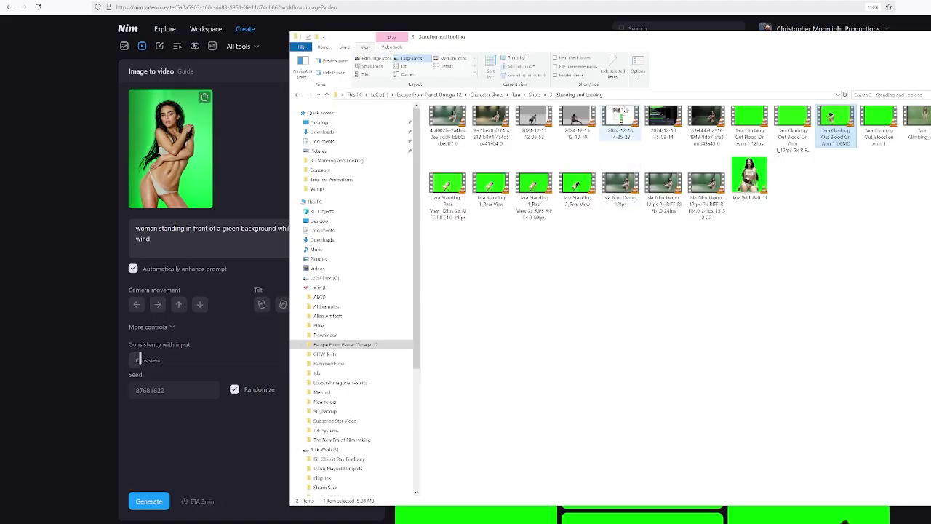
{"action": "left_click", "coordinate": [536, 95]}
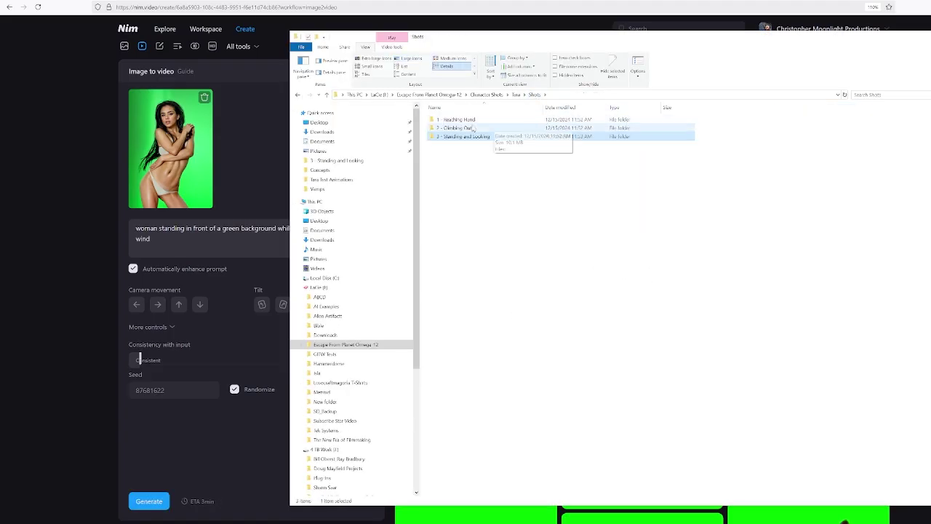
{"action": "double_click", "coordinate": [472, 128]}
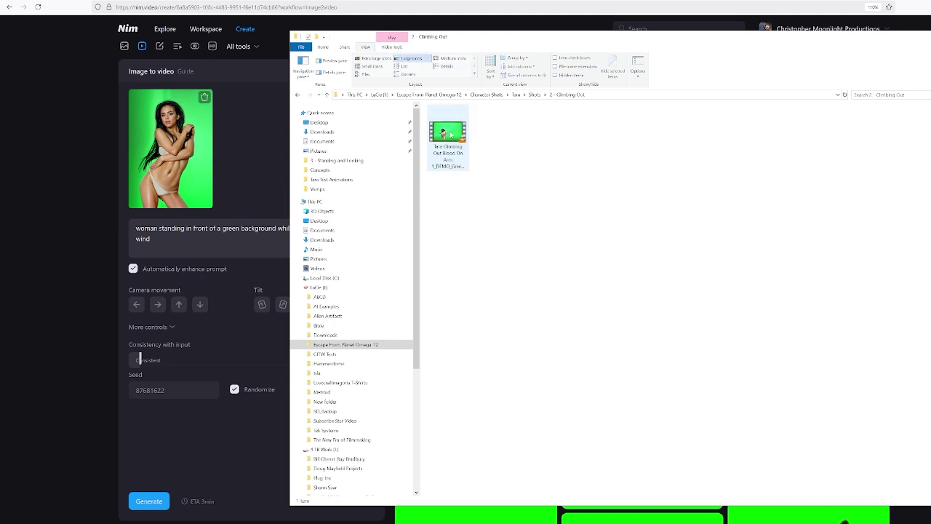
{"action": "left_click", "coordinate": [73, 165]}
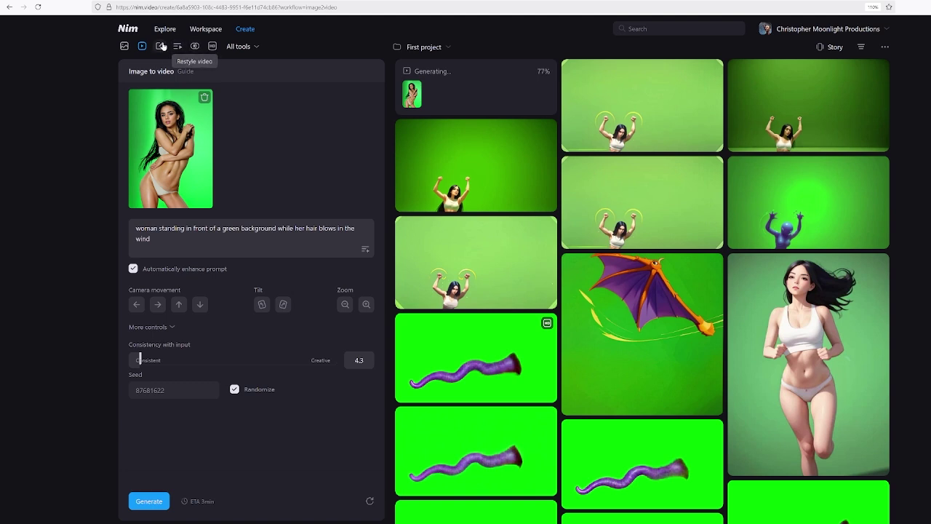
Step: Open Nim's Describe tool and copy the full generated description of the climbing clip
{"action": "left_click", "coordinate": [161, 46]}
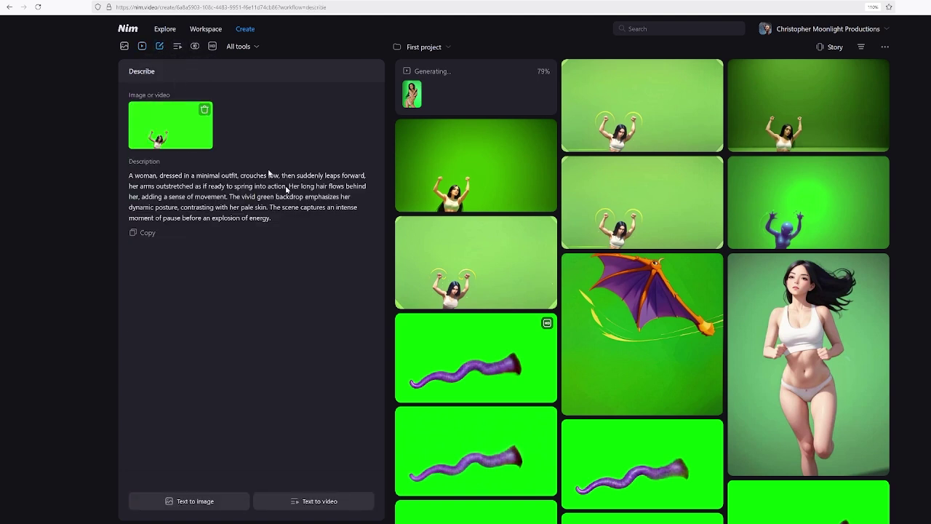
{"action": "left_click_drag", "start_coordinate": [284, 219], "coordinate": [123, 184]}
{"action": "left_click", "coordinate": [253, 218]}
{"action": "left_click_drag", "start_coordinate": [278, 219], "coordinate": [136, 185]}
{"action": "left_click", "coordinate": [150, 234]}
Step: Open the Restyle video tool and upload the rendered green-screen swap clip from File Explorer as its source
{"action": "left_click", "coordinate": [194, 45]}
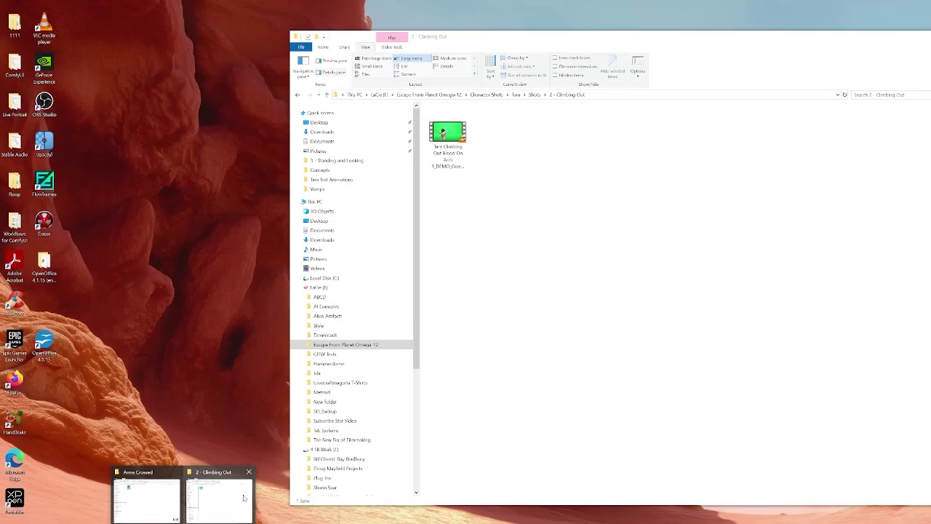
{"action": "left_click", "coordinate": [244, 499]}
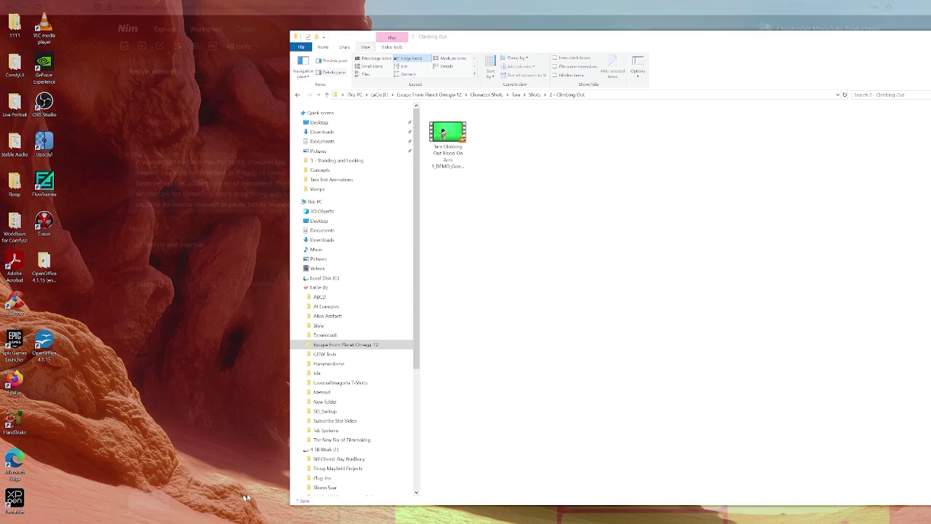
{"action": "left_click_drag", "start_coordinate": [448, 134], "coordinate": [169, 125]}
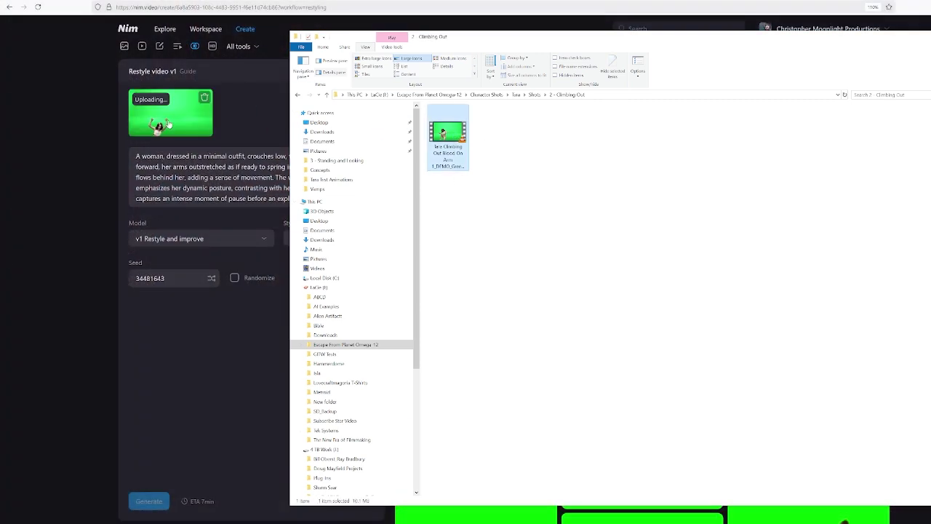
Step: Insert "with a red smudge on her arm" after "A woman" in the restyle prompt
{"action": "left_click", "coordinate": [179, 166]}
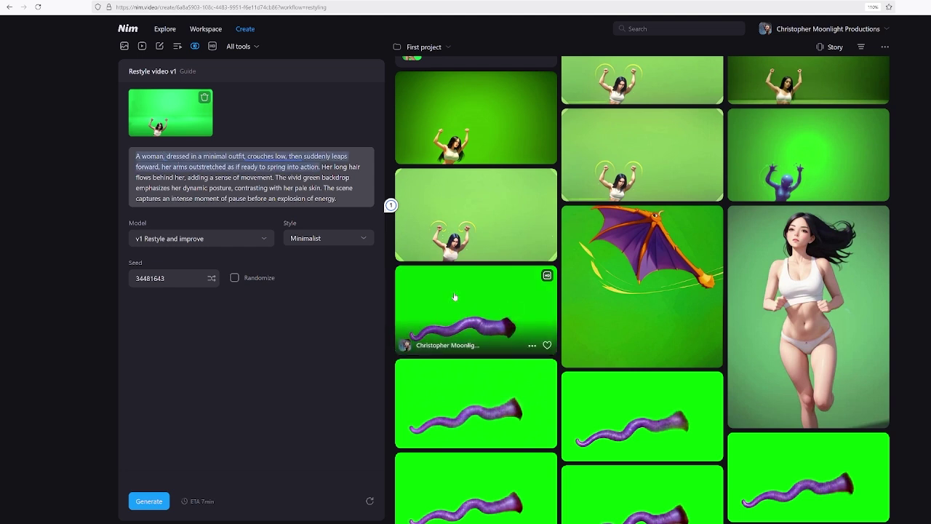
{"action": "key", "text": "BackSpace"}
{"action": "type", "text": "with a"}
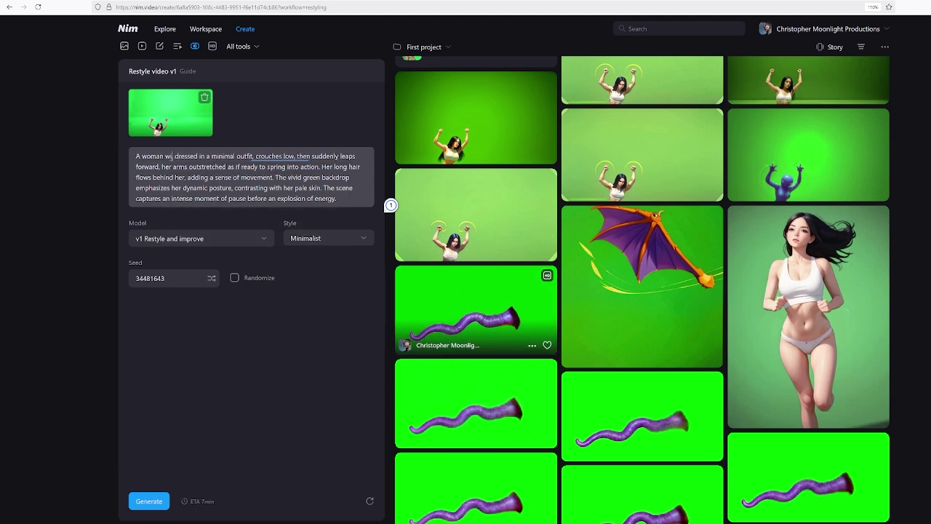
{"action": "type", "text": " red smudg"}
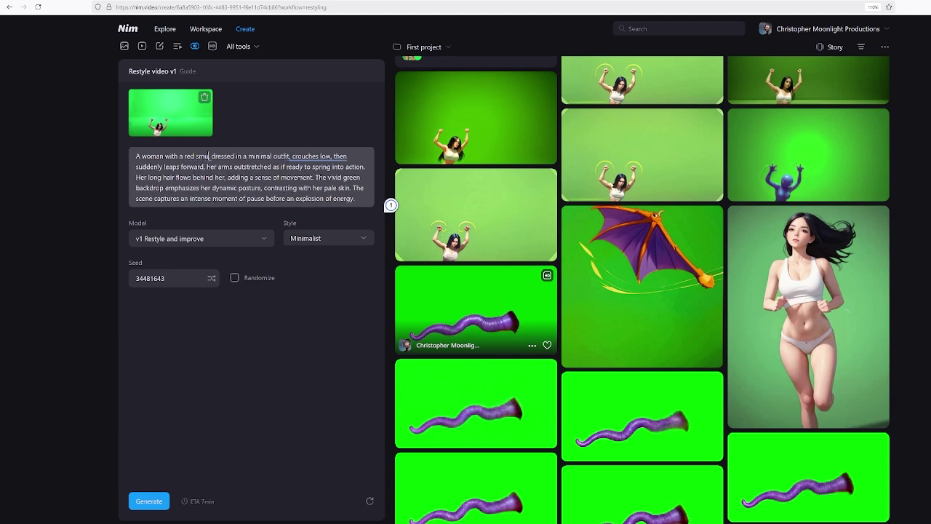
{"action": "type", "text": "e on her a"}
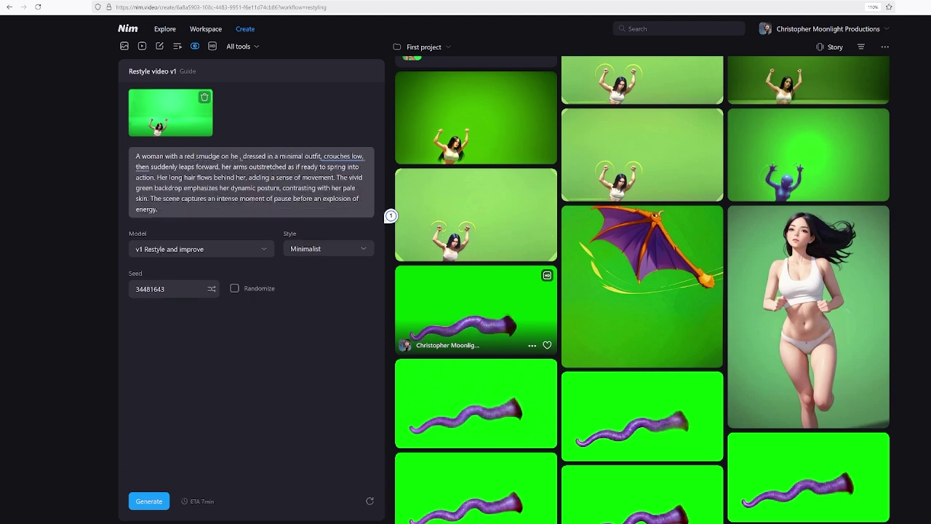
{"action": "type", "text": "rm,"}
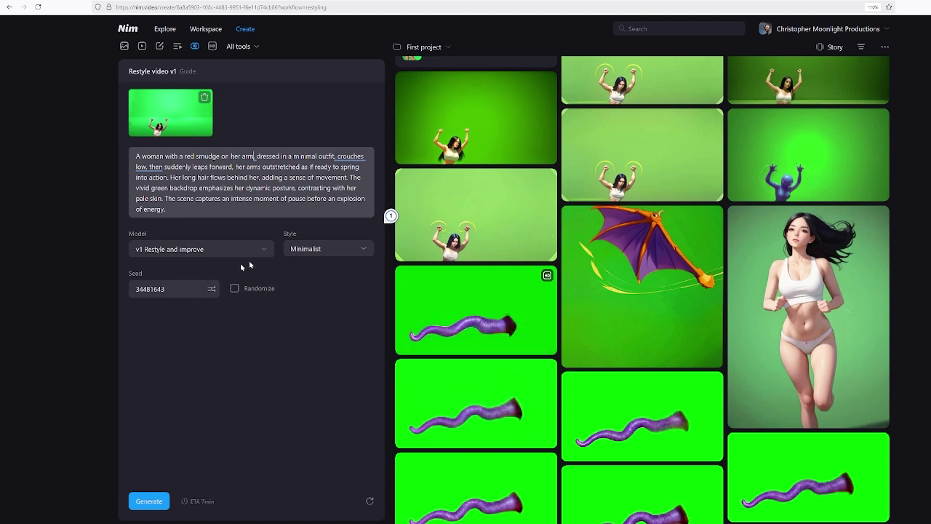
Step: Review the styles and models, keep Minimalist and v1 Restyle and improve, and generate the restyled video
{"action": "left_click", "coordinate": [321, 251]}
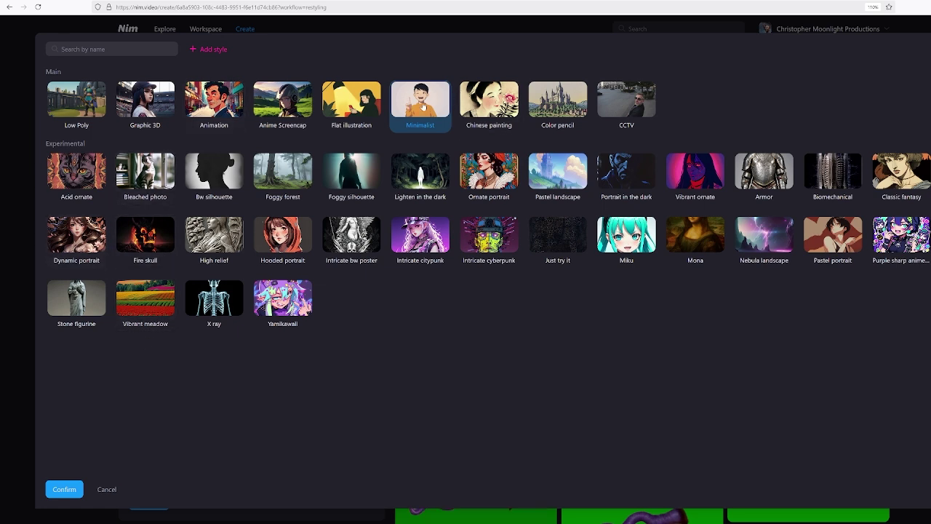
{"action": "left_click", "coordinate": [424, 108]}
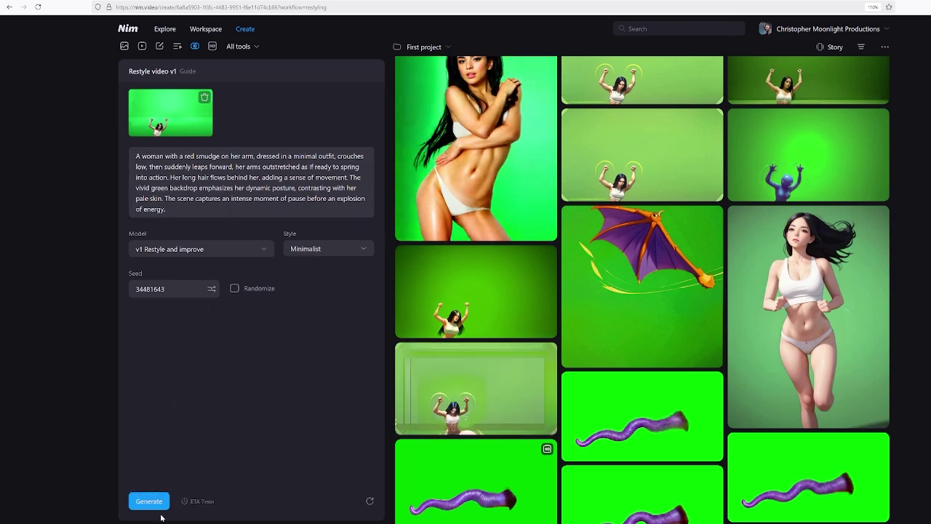
{"action": "scroll", "coordinate": [640, 327], "scroll_direction": "up", "scroll_amount": 1}
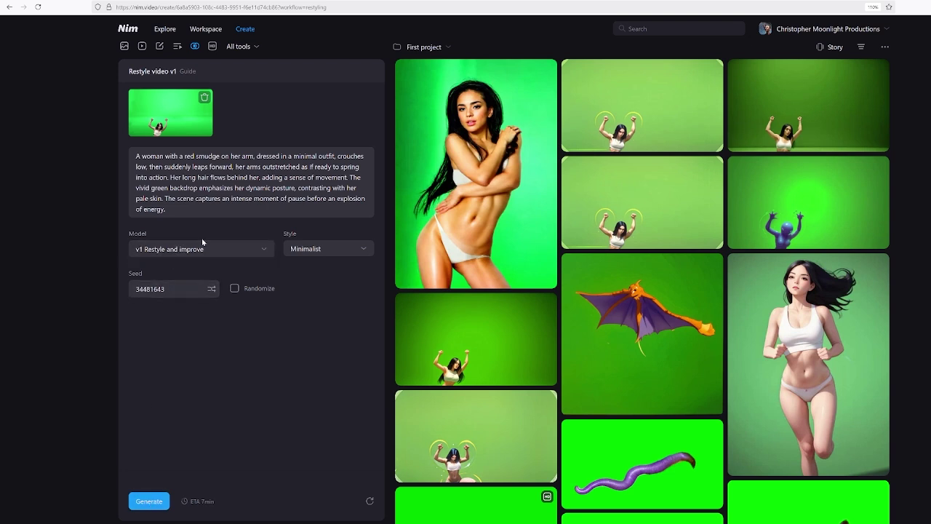
{"action": "left_click", "coordinate": [163, 252]}
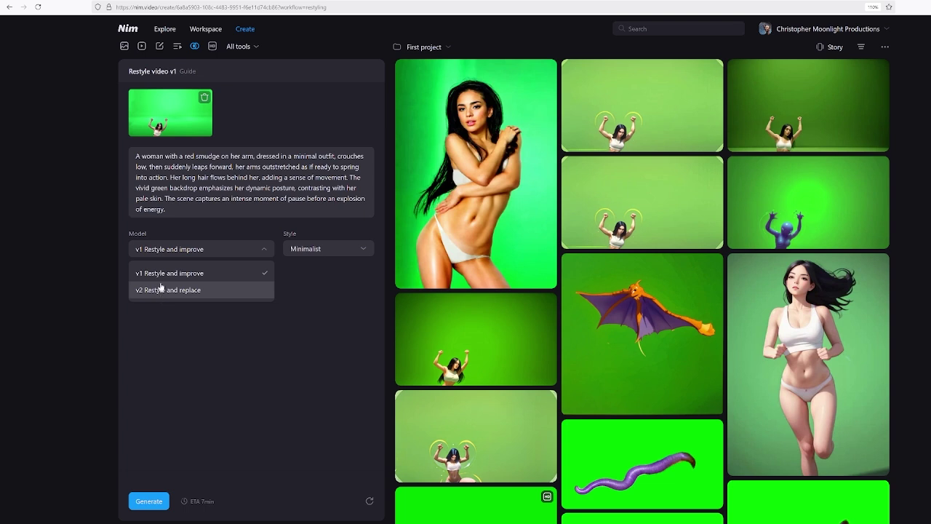
{"action": "left_click", "coordinate": [161, 273]}
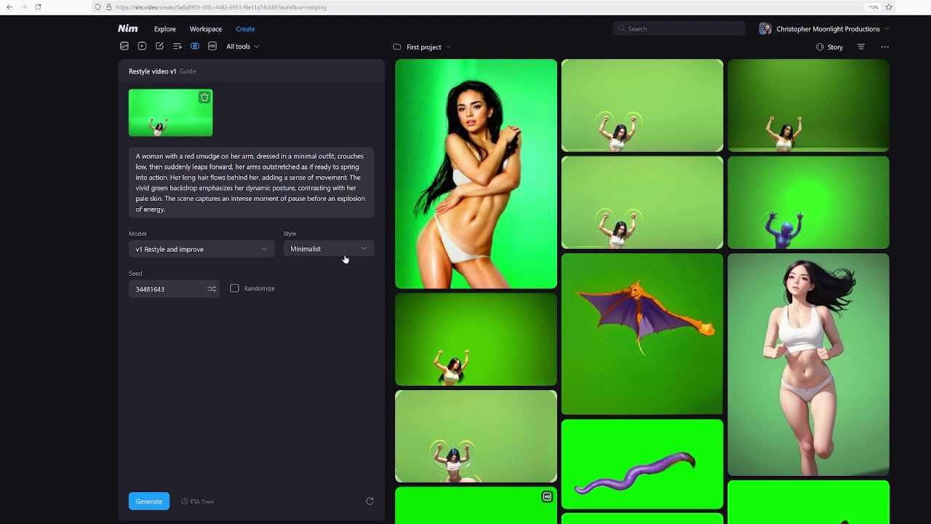
{"action": "left_click", "coordinate": [148, 500]}
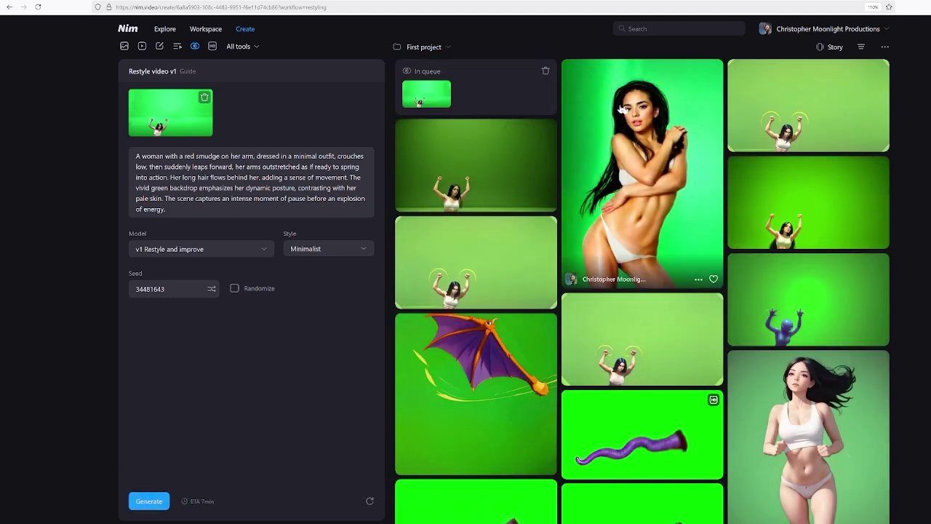
Step: Open the finished image-to-video clip of the posing woman, watch it, and return to the project
{"action": "left_click", "coordinate": [636, 175]}
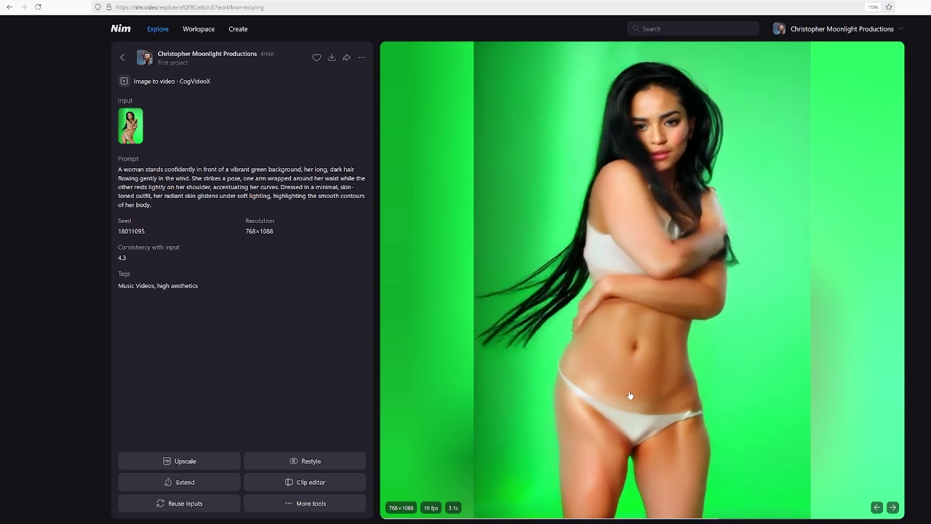
{"action": "left_click", "coordinate": [123, 57]}
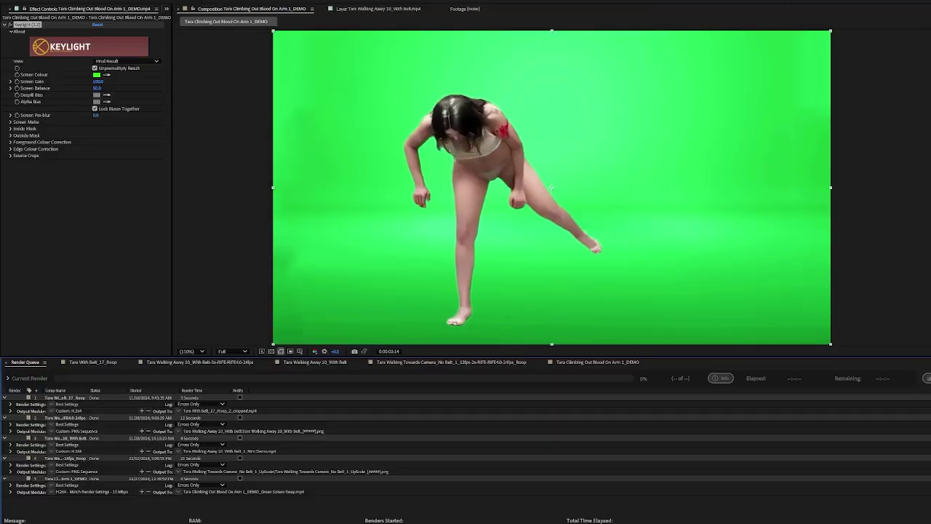
Step: Quit After Effects without saving the project changes
{"action": "key", "text": "ctrl+q"}
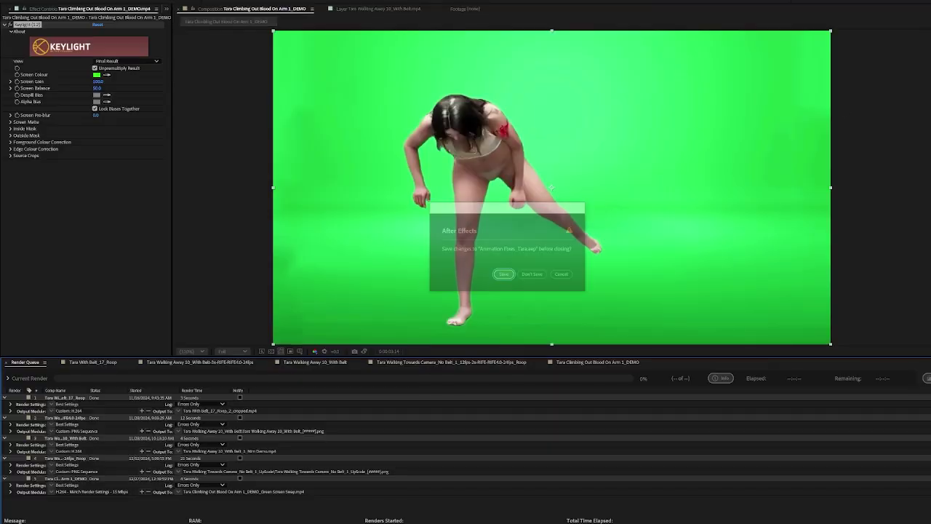
{"action": "left_click", "coordinate": [531, 275]}
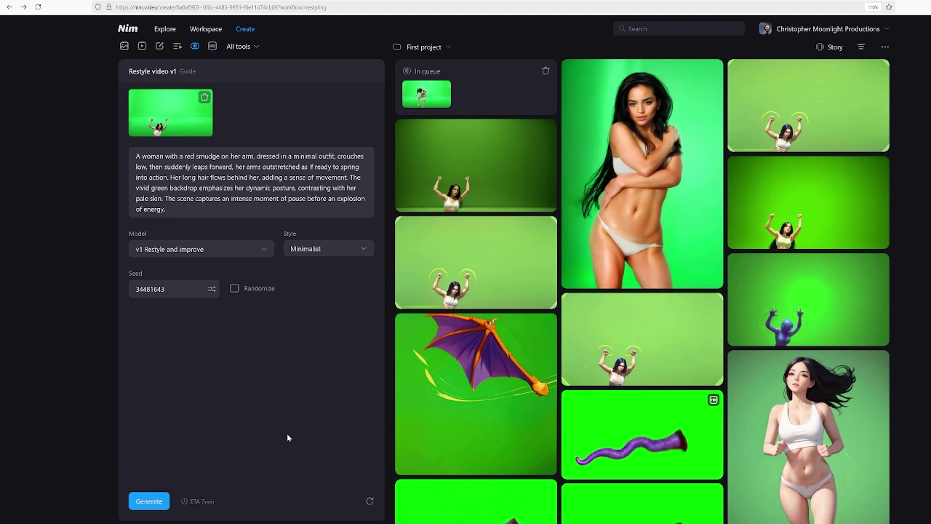
Step: Open the "3 - Standing and Looking" folder, play the Tara With Belt_11 clip, and close the player
{"action": "mouse_move", "coordinate": [184, 523]}
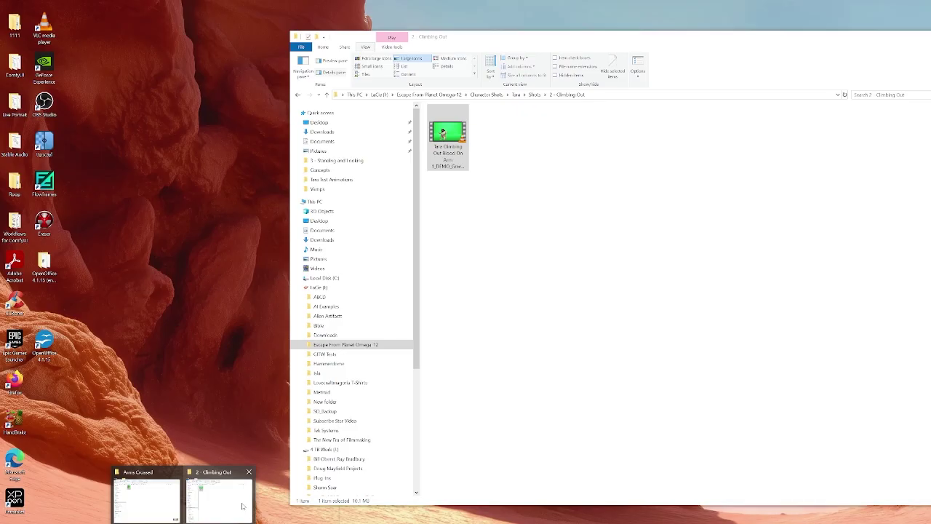
{"action": "left_click", "coordinate": [242, 506]}
{"action": "left_click", "coordinate": [535, 95]}
{"action": "double_click", "coordinate": [466, 137]}
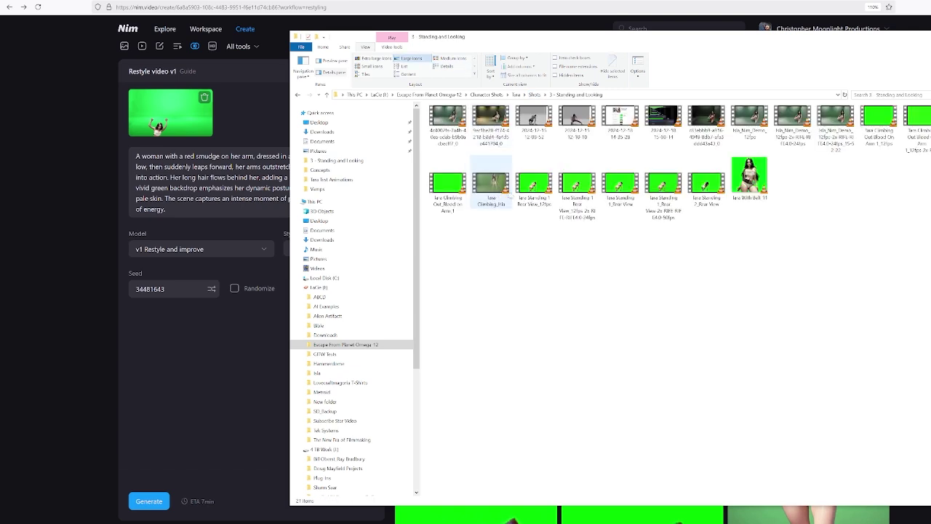
{"action": "left_click", "coordinate": [750, 178]}
{"action": "double_click", "coordinate": [751, 174]}
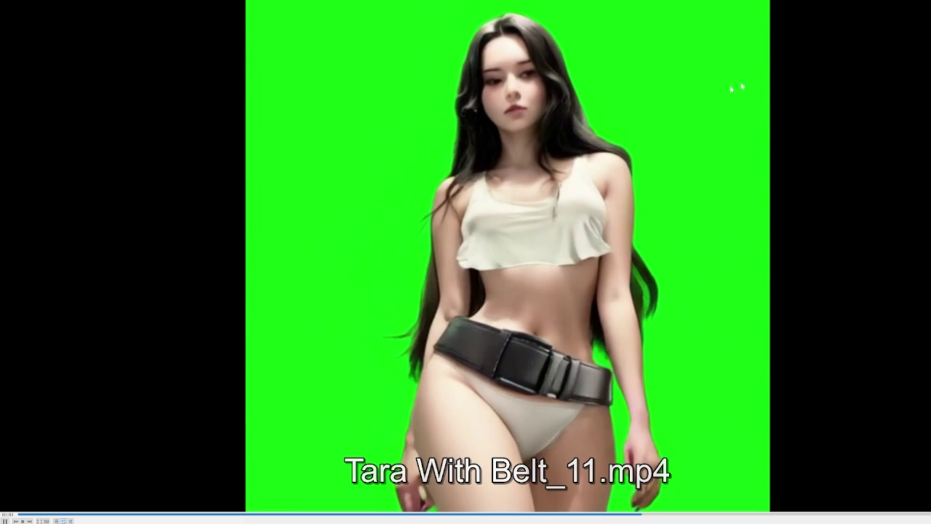
{"action": "key", "text": "alt+F4"}
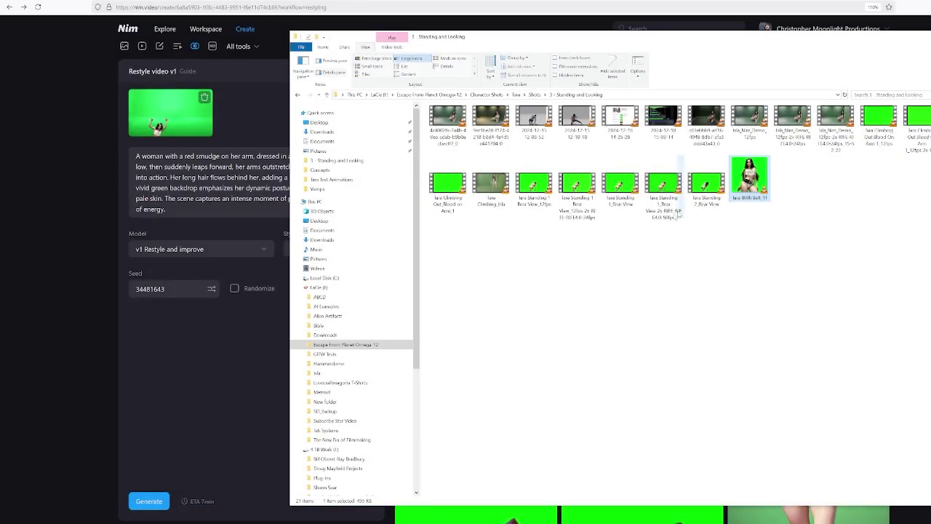
Step: Copy the path of the "3 - Standing and Looking" folder
{"action": "left_click", "coordinate": [671, 95]}
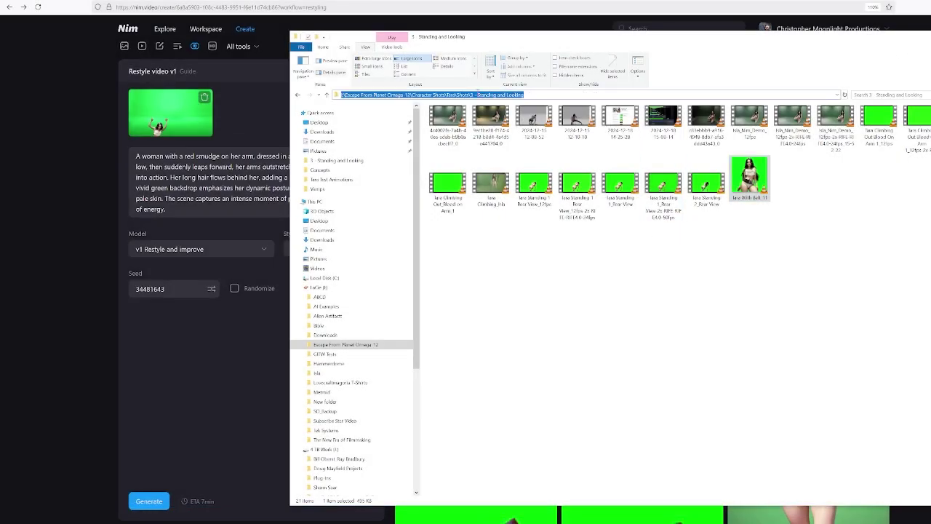
{"action": "right_click", "coordinate": [478, 94]}
{"action": "left_click", "coordinate": [502, 123]}
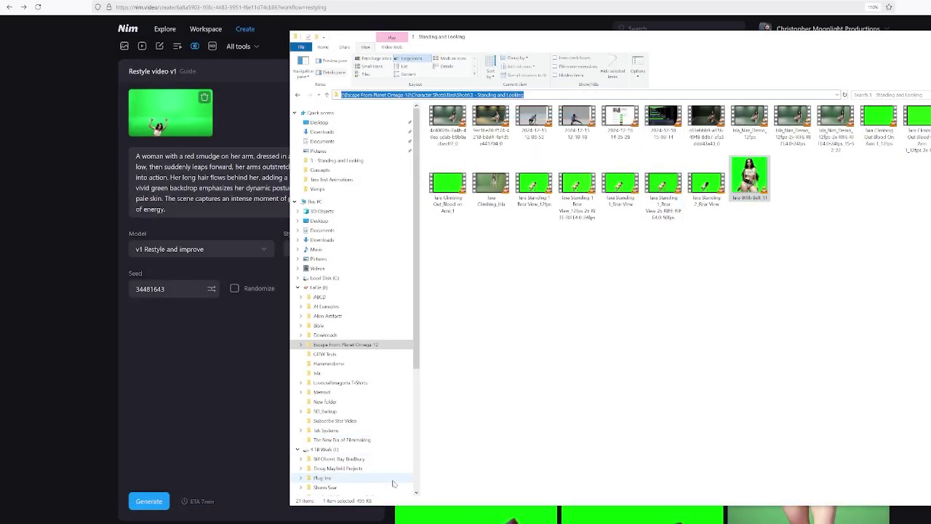
{"action": "key", "text": "Escape"}
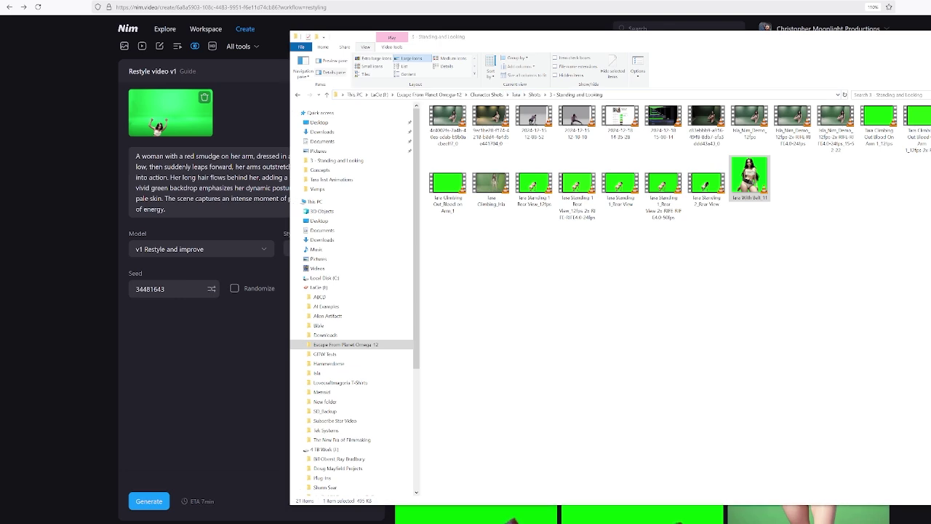
Step: Switch to Flowframes, place its window beside the folder, and show the interpolation settings
{"action": "left_click_drag", "start_coordinate": [492, 157], "coordinate": [265, 185]}
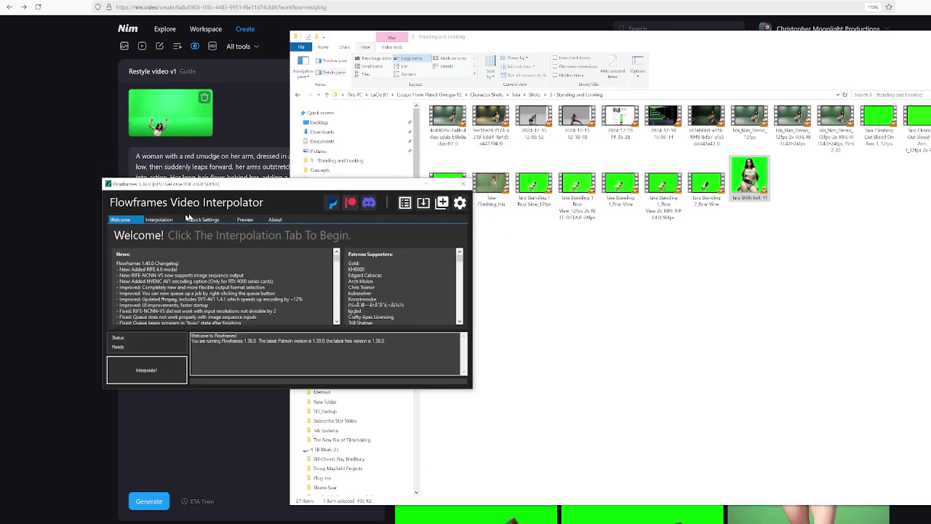
{"action": "left_click", "coordinate": [159, 219]}
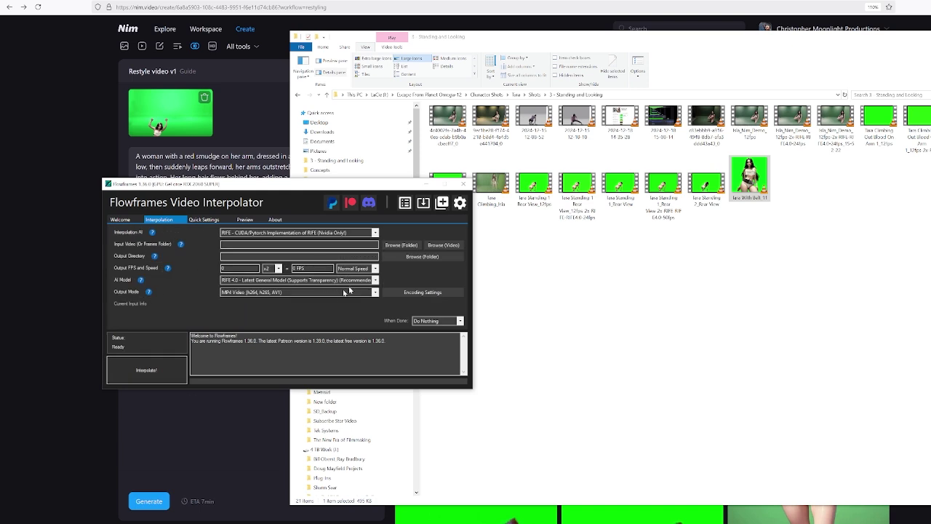
{"action": "left_click", "coordinate": [448, 244]}
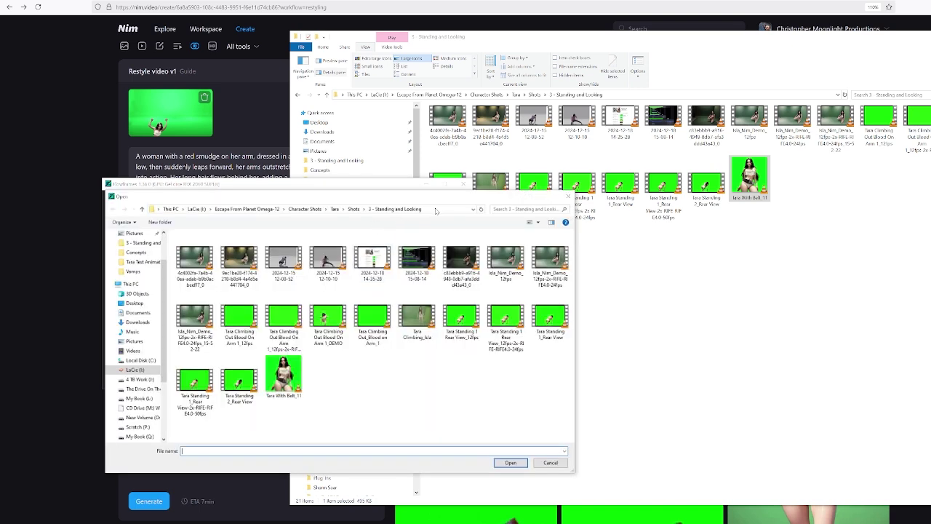
{"action": "left_click", "coordinate": [438, 209]}
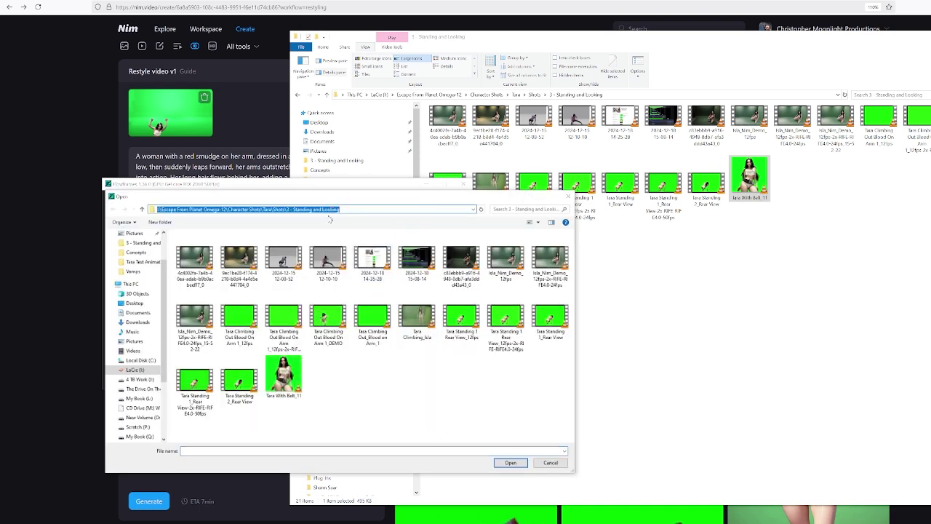
{"action": "key", "text": "Escape"}
{"action": "key", "text": "Escape"}
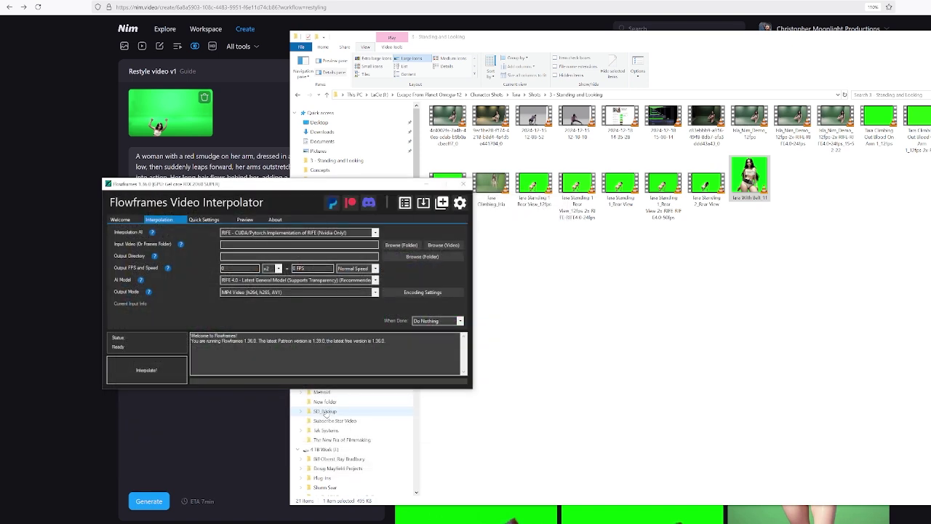
Step: Load Tara With Belt_11 as the input video, set the frame rate multiplier to x3, and start the interpolation
{"action": "left_click_drag", "start_coordinate": [294, 270], "coordinate": [238, 285]}
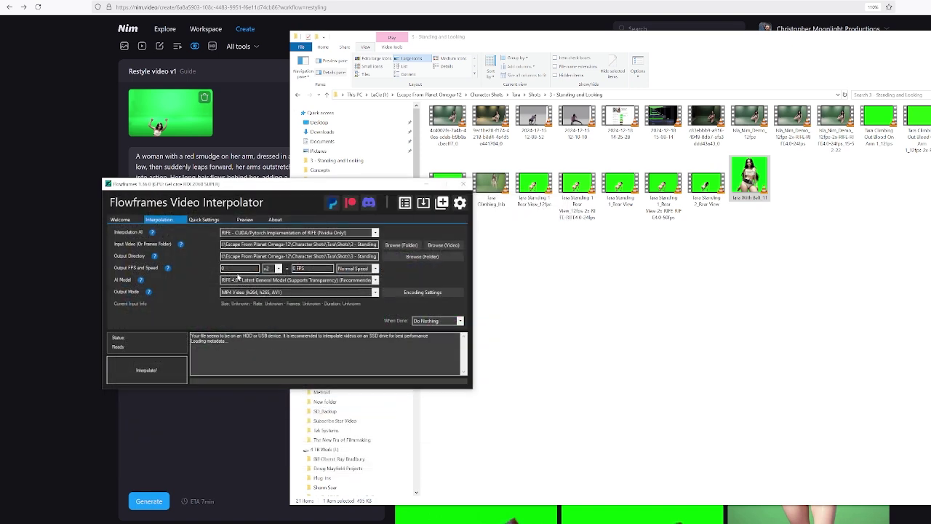
{"action": "left_click", "coordinate": [222, 268]}
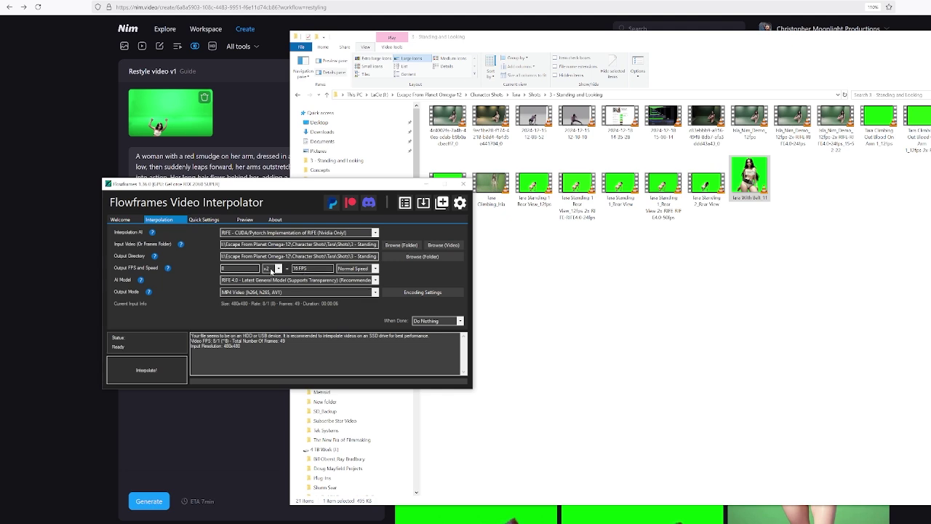
{"action": "left_click", "coordinate": [270, 271]}
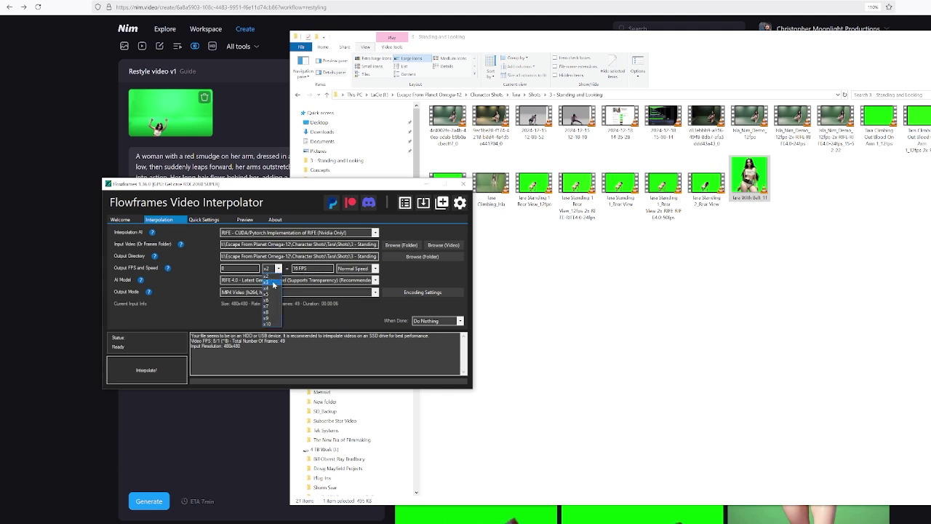
{"action": "left_click", "coordinate": [274, 283]}
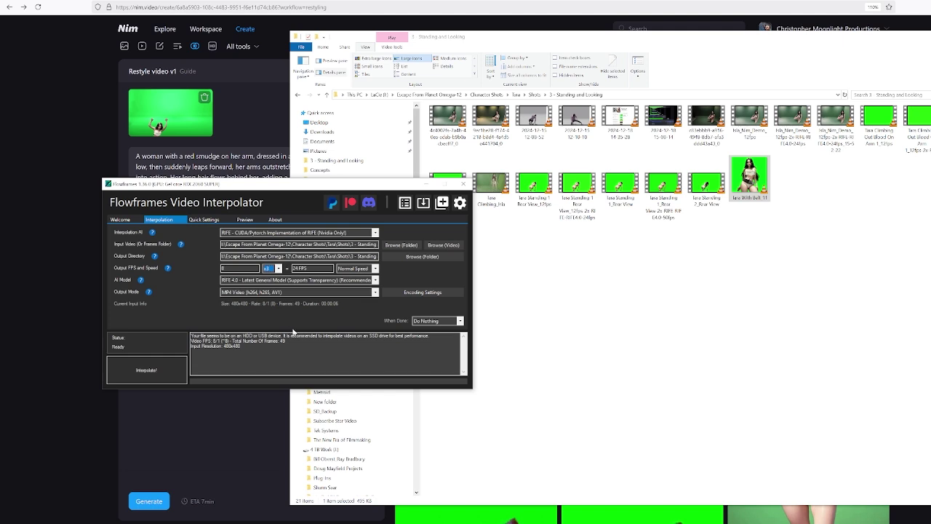
{"action": "left_click", "coordinate": [146, 369]}
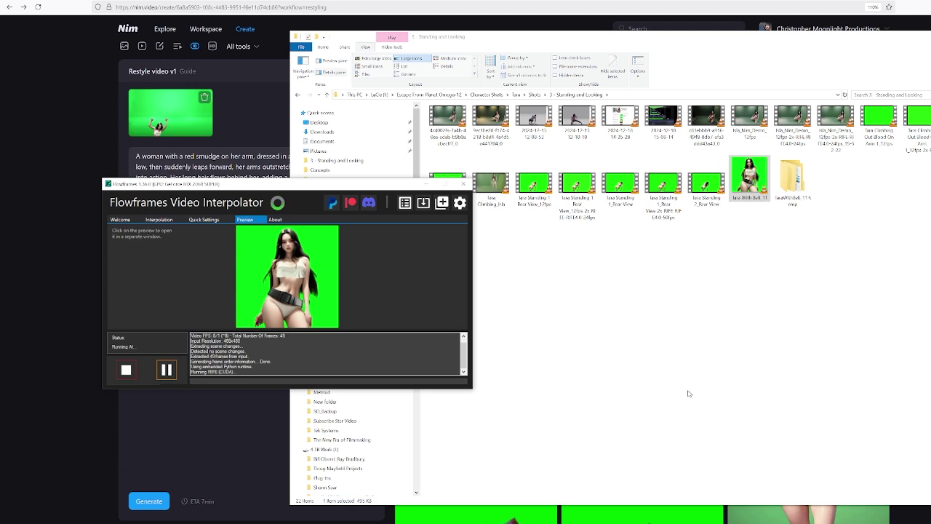
Step: Go back to the Nim project while the clip renders, and return to Flowframes to check the interpolation's progress
{"action": "left_click", "coordinate": [170, 434]}
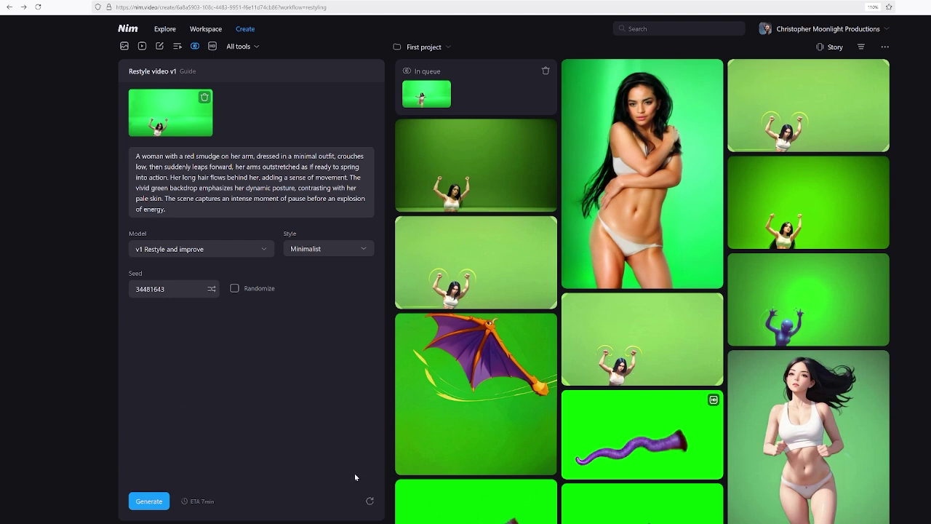
{"action": "mouse_move", "coordinate": [195, 504]}
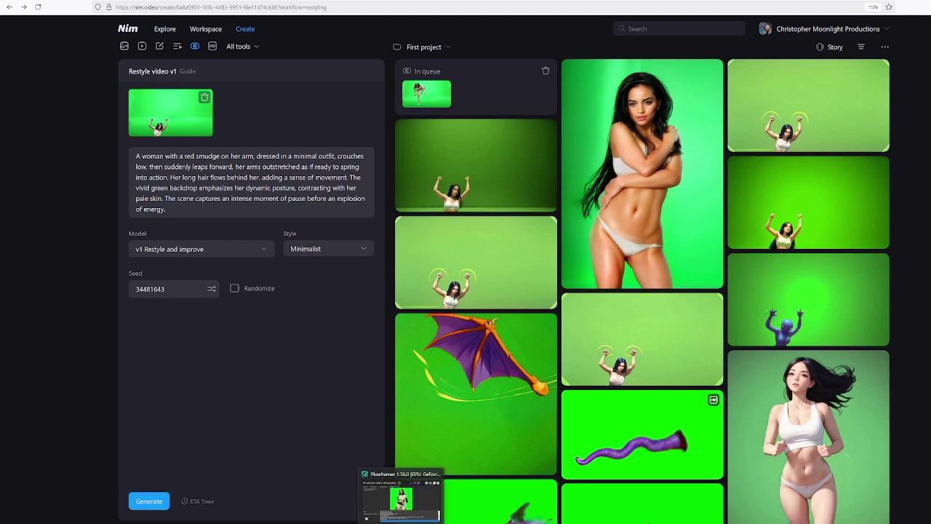
{"action": "left_click", "coordinate": [404, 499]}
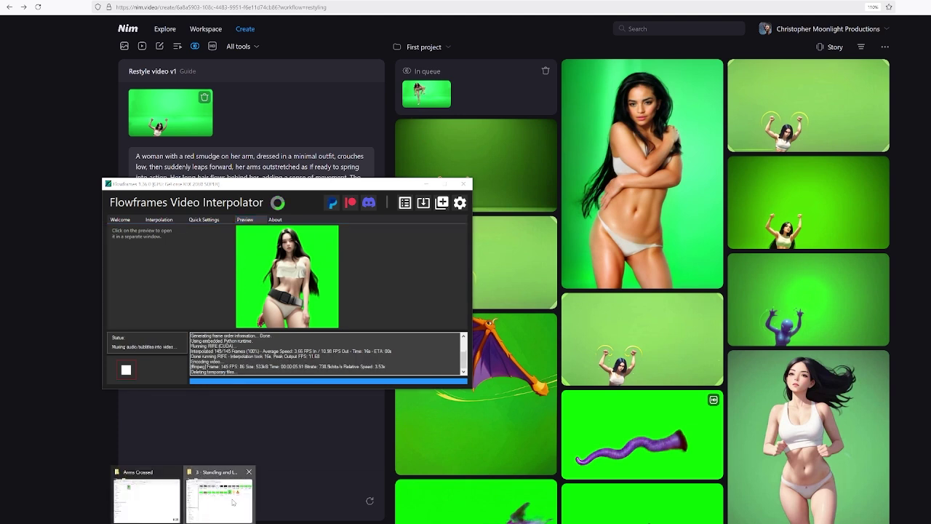
Step: Play the interpolated 24 fps clip and the original Tara With Belt_11 from the shots folder to compare their motion
{"action": "left_click", "coordinate": [232, 502]}
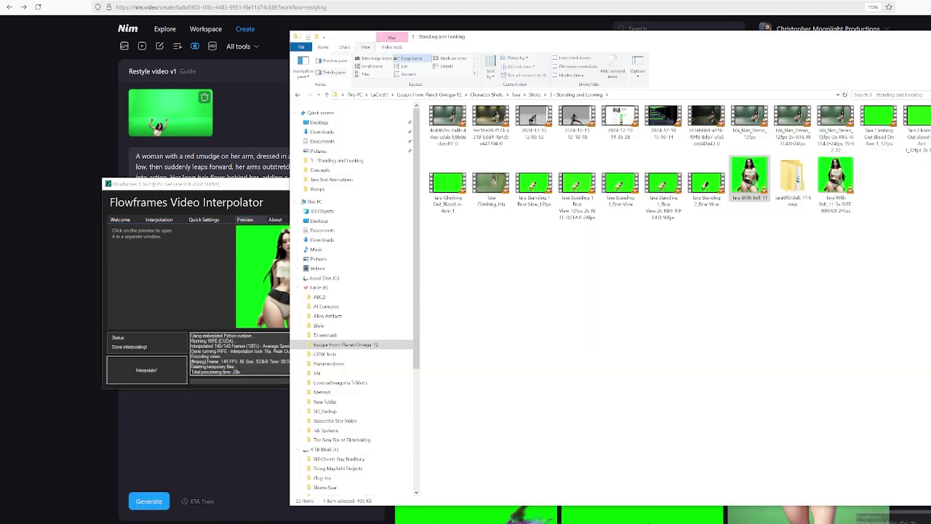
{"action": "left_click_drag", "start_coordinate": [631, 42], "coordinate": [549, 40]}
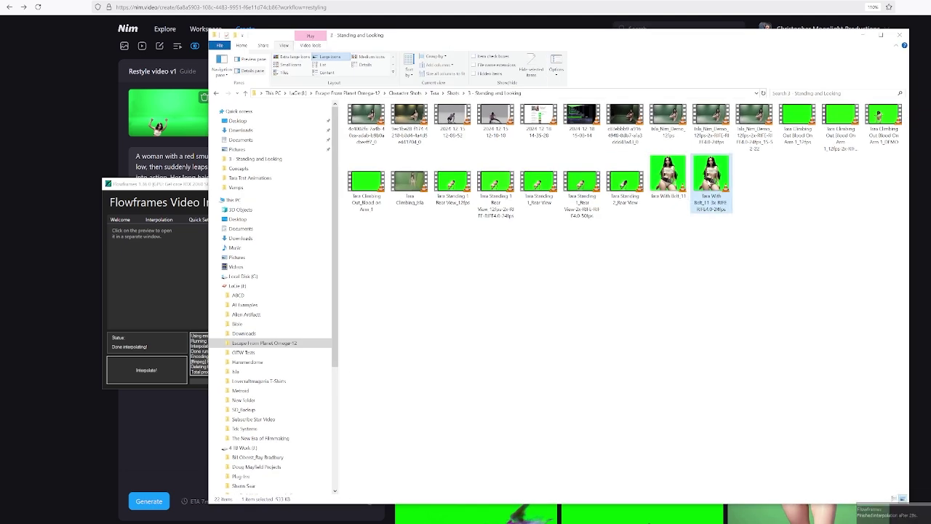
{"action": "double_click", "coordinate": [709, 181]}
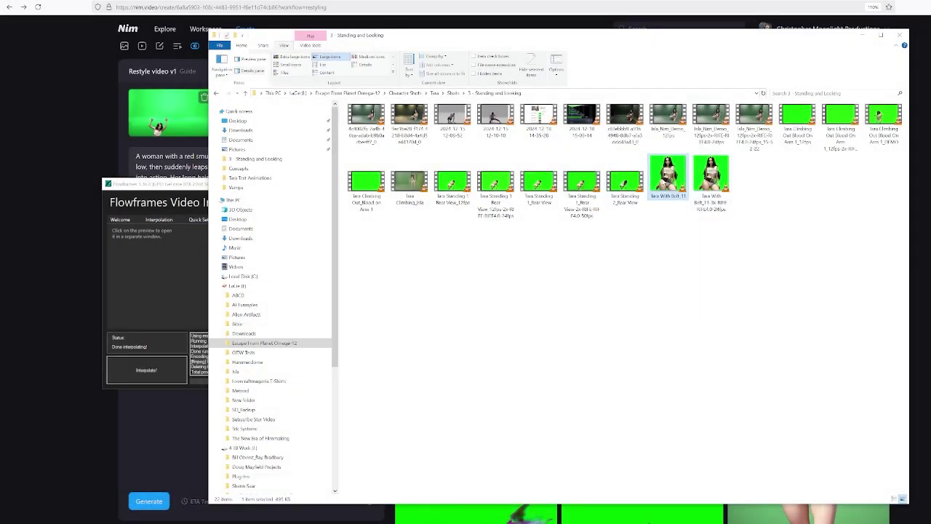
{"action": "double_click", "coordinate": [663, 177]}
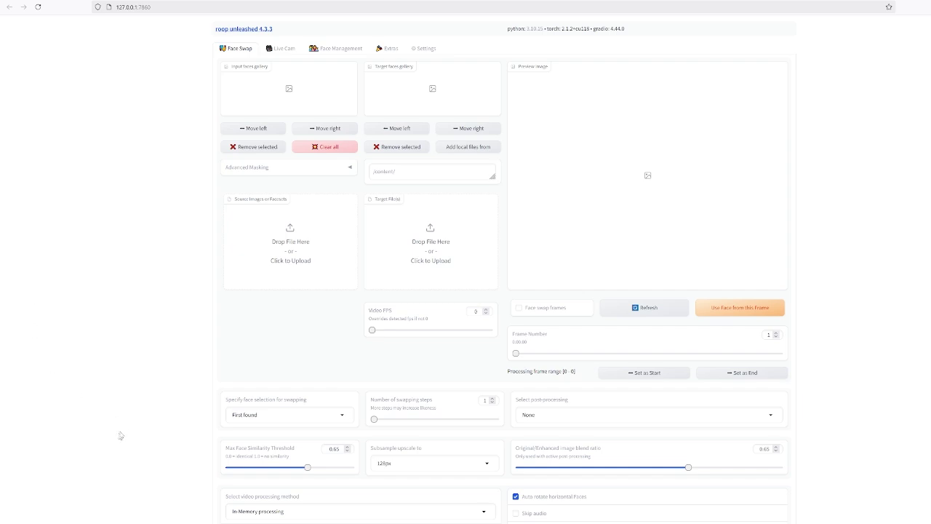
Step: In roop unleashed, load the interpolated Tara With Belt_11 clip as the target file and add the source face image
{"action": "left_click", "coordinate": [187, 506]}
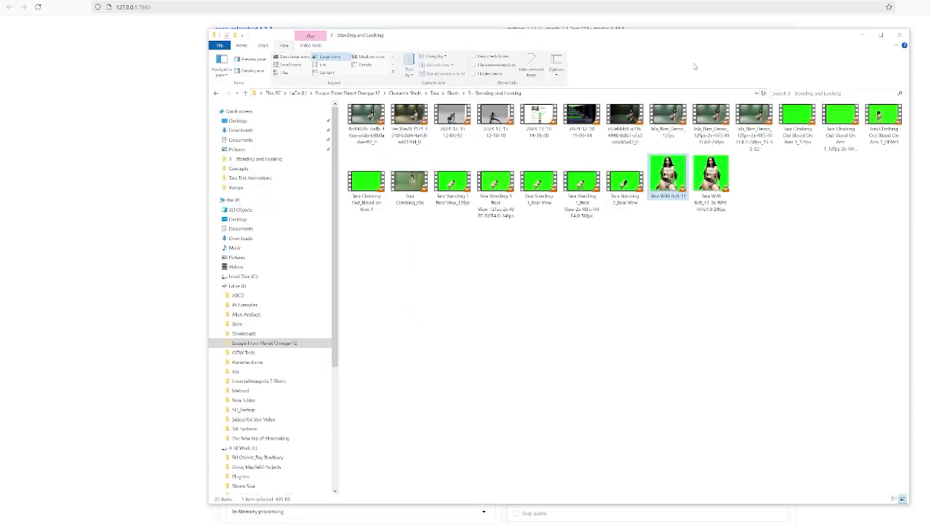
{"action": "left_click_drag", "start_coordinate": [653, 39], "coordinate": [593, 327]}
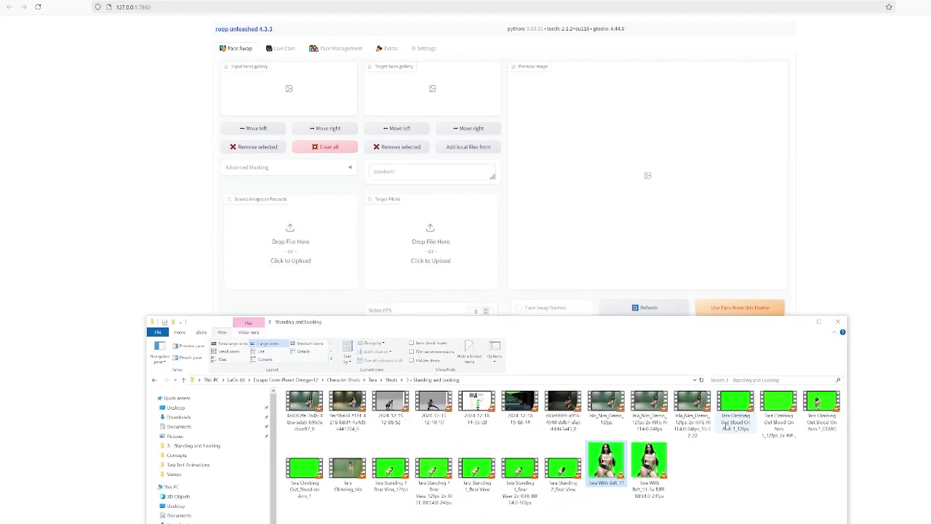
{"action": "left_click_drag", "start_coordinate": [649, 466], "coordinate": [440, 256]}
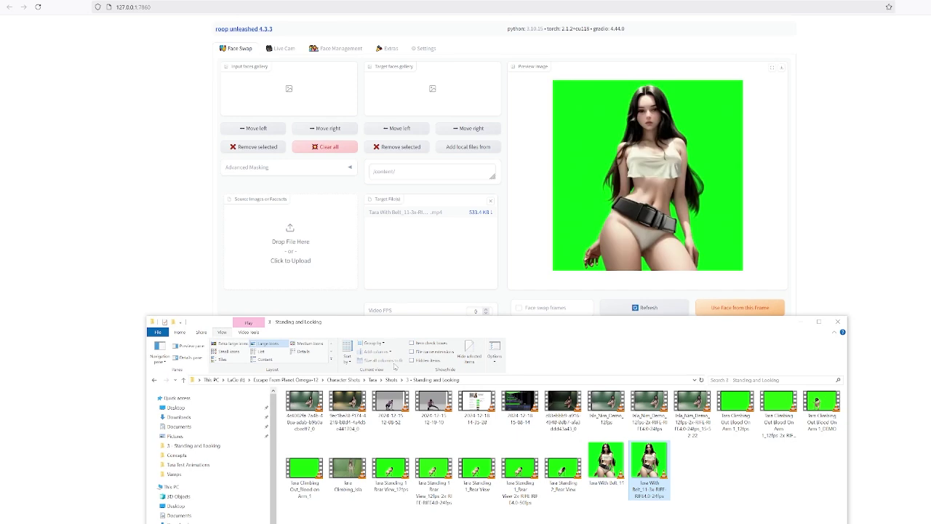
{"action": "left_click", "coordinate": [374, 380]}
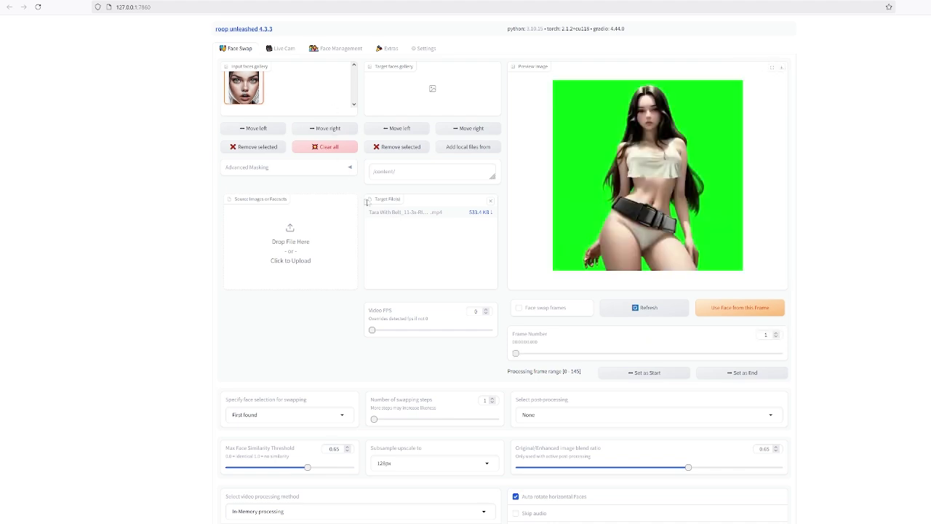
Step: Set the face swap's post-processing to GPEN and the original/enhanced image blend ratio to 0.8
{"action": "scroll", "coordinate": [574, 327], "scroll_direction": "down", "scroll_amount": 3}
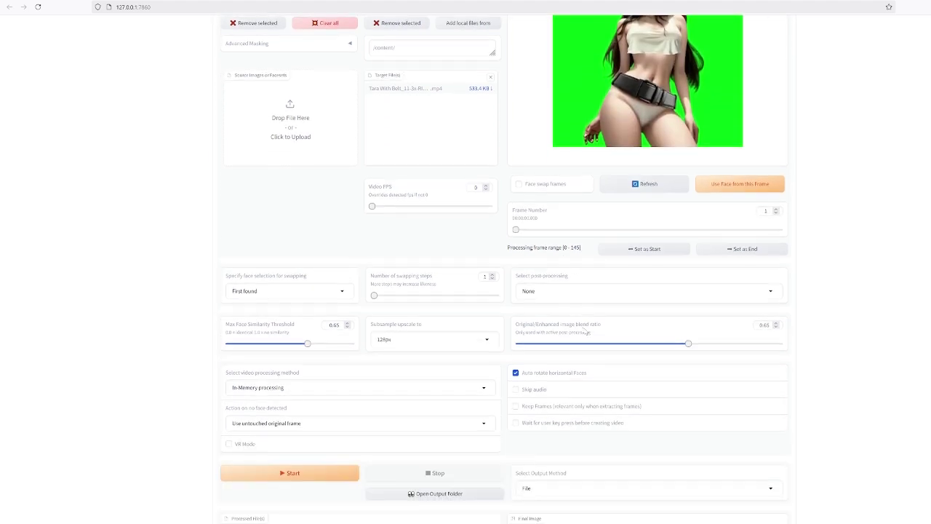
{"action": "left_click", "coordinate": [574, 292]}
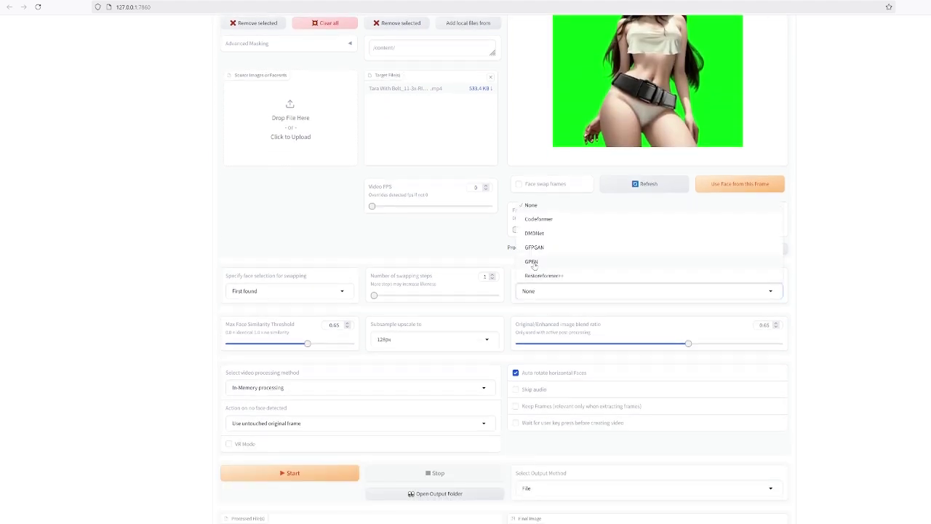
{"action": "left_click", "coordinate": [530, 262]}
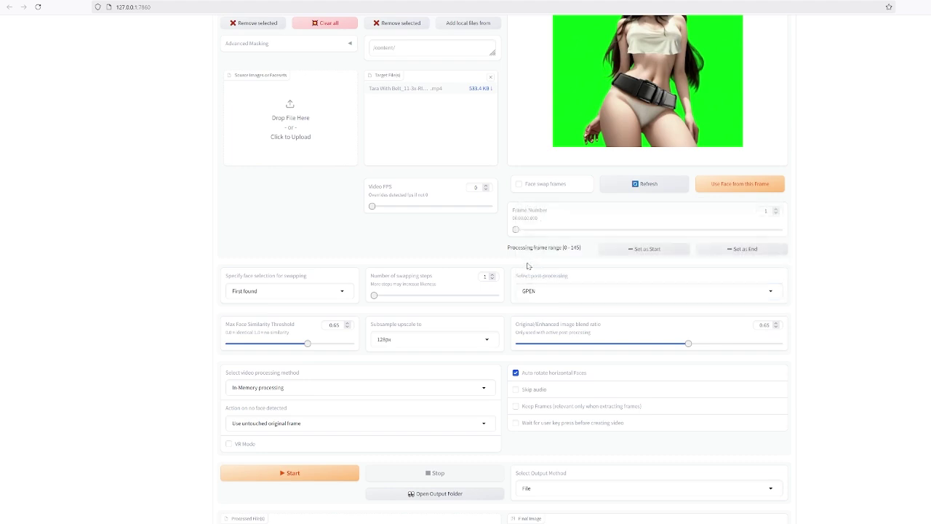
{"action": "left_click_drag", "start_coordinate": [690, 344], "coordinate": [727, 344]}
{"action": "scroll", "coordinate": [573, 350], "scroll_direction": "up", "scroll_amount": 2}
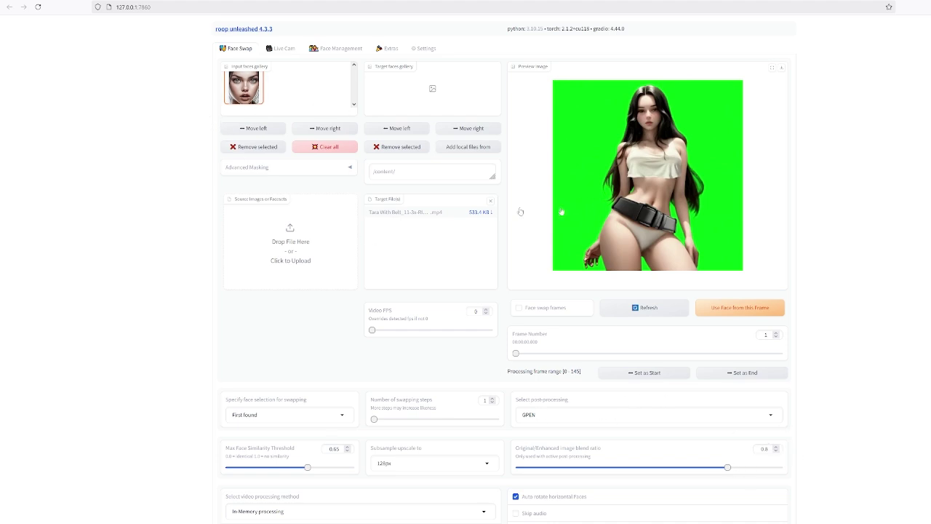
Step: Review the face selection options for swapping and keep First found
{"action": "scroll", "coordinate": [460, 242], "scroll_direction": "down", "scroll_amount": 3}
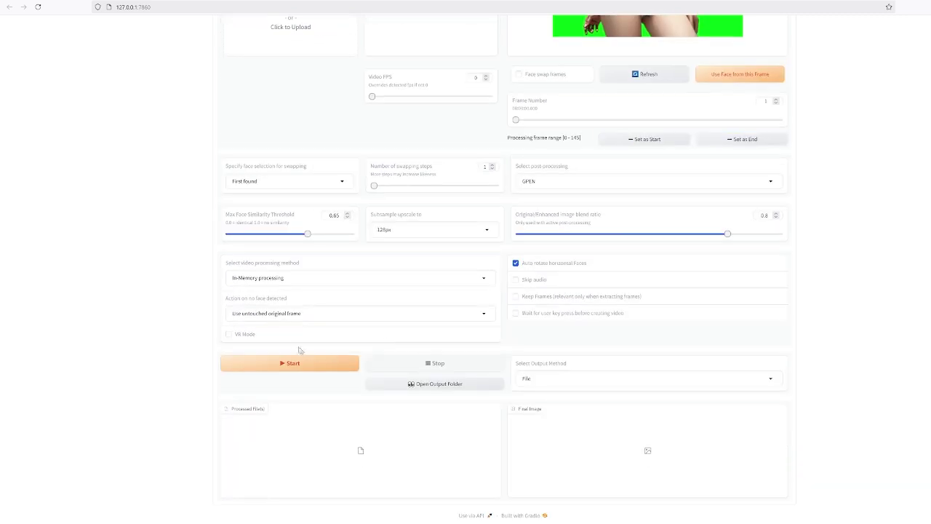
{"action": "scroll", "coordinate": [291, 348], "scroll_direction": "up", "scroll_amount": 2}
{"action": "left_click", "coordinate": [277, 305]}
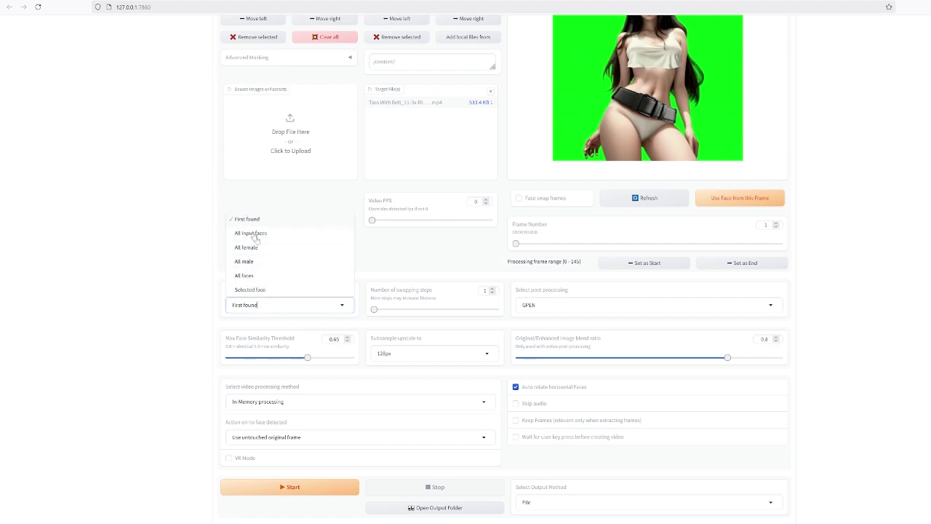
{"action": "left_click", "coordinate": [216, 312]}
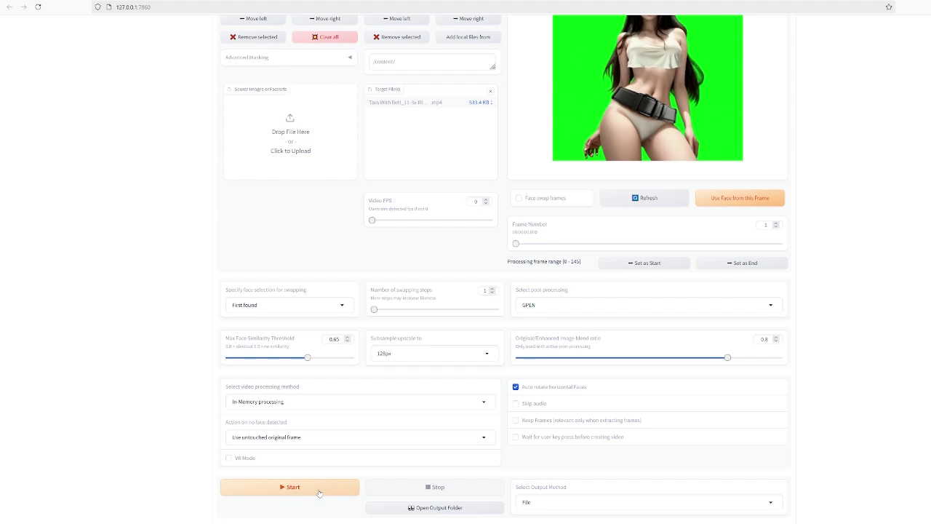
Step: Start the face swap on the loaded Tara With Belt_11 clip and open its output folder
{"action": "left_click", "coordinate": [327, 487]}
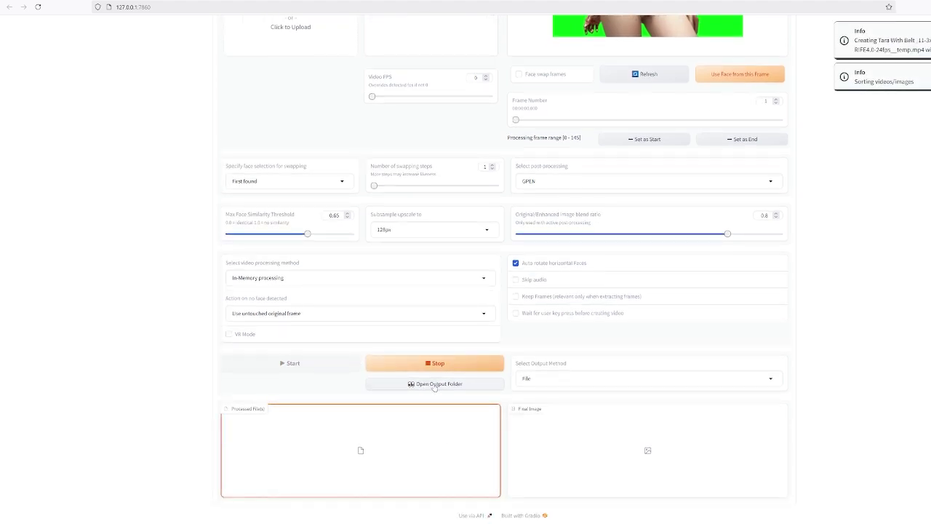
{"action": "left_click", "coordinate": [435, 384]}
{"action": "left_click_drag", "start_coordinate": [437, 22], "coordinate": [306, 44]}
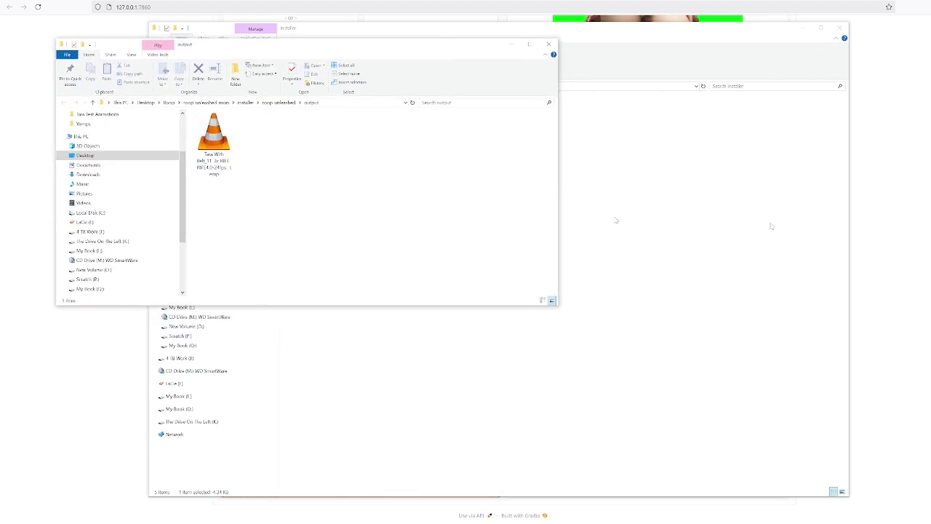
{"action": "left_click", "coordinate": [929, 261]}
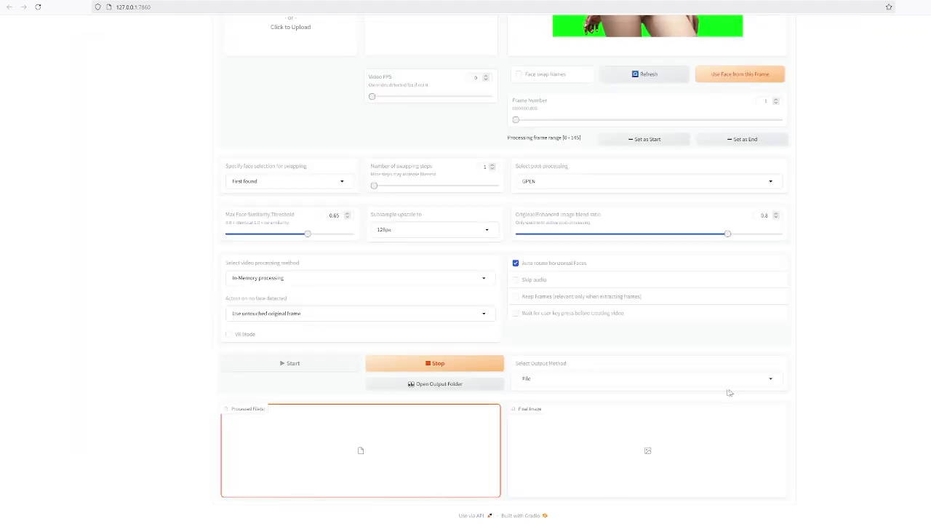
Step: Check the face swap's processing progress in the console window
{"action": "left_click", "coordinate": [475, 522]}
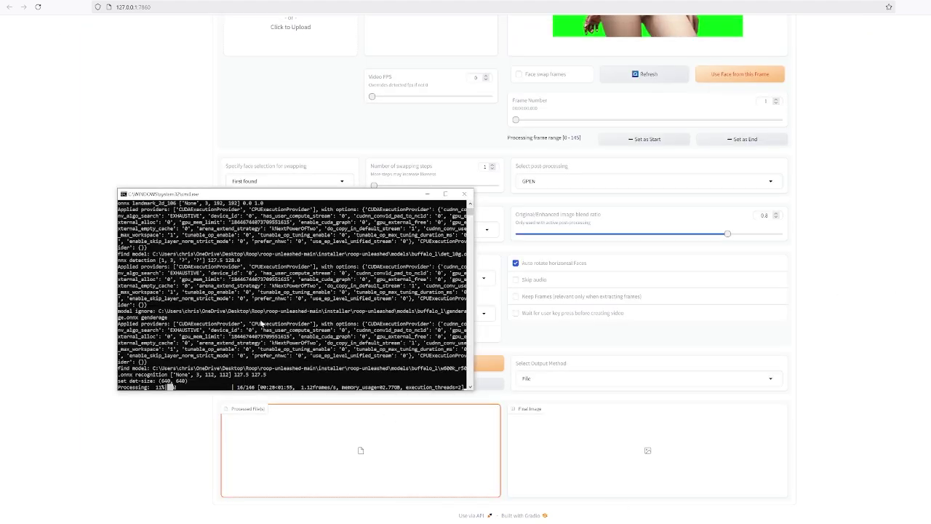
{"action": "scroll", "coordinate": [167, 351], "scroll_direction": "down", "scroll_amount": 2}
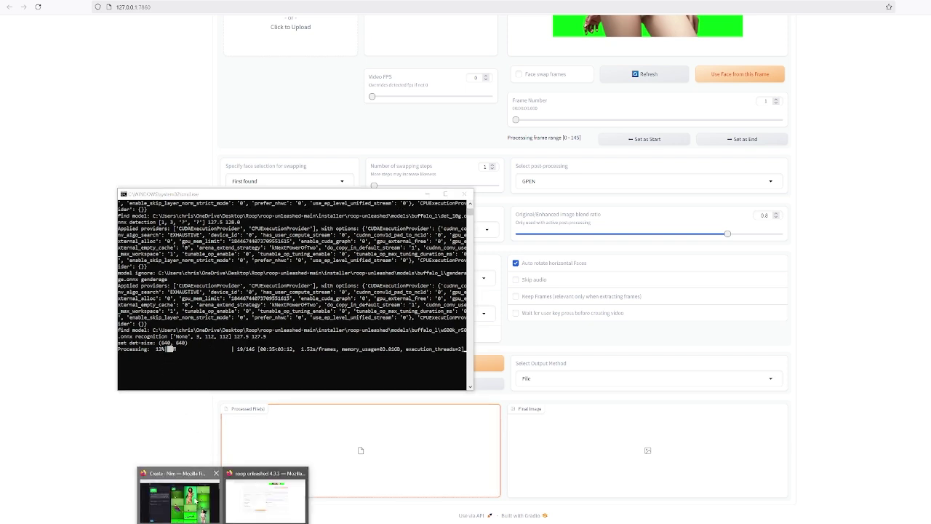
{"action": "left_click", "coordinate": [197, 501]}
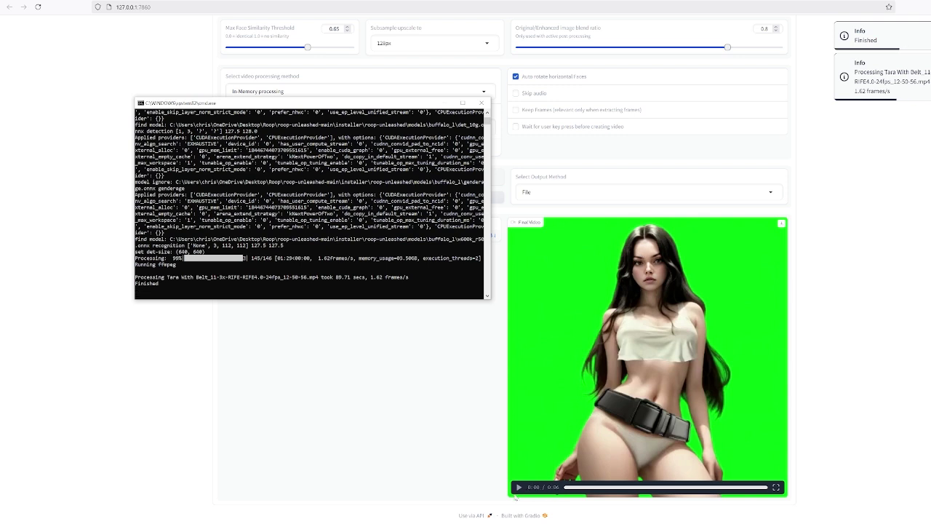
Step: Play the finished face-swapped video in roop unleashed and close the console window
{"action": "left_click", "coordinate": [515, 492]}
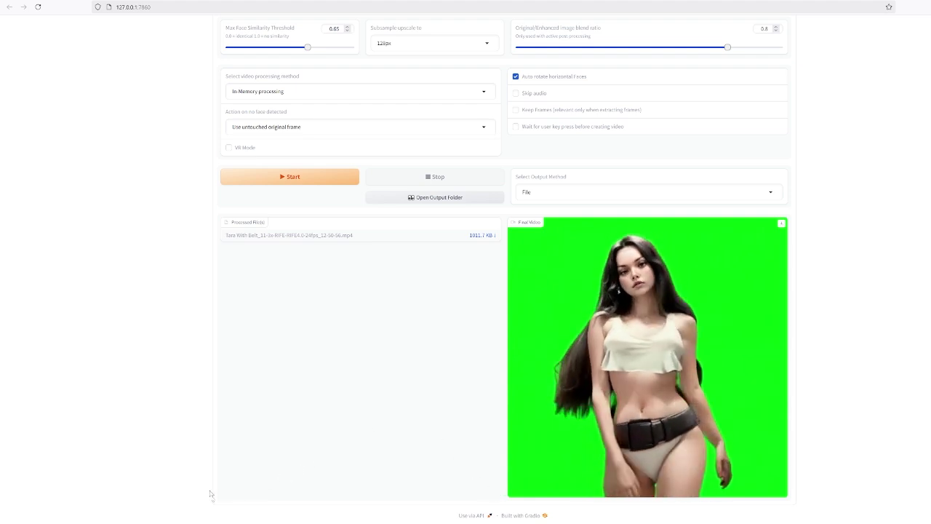
{"action": "key", "text": "alt+Tab"}
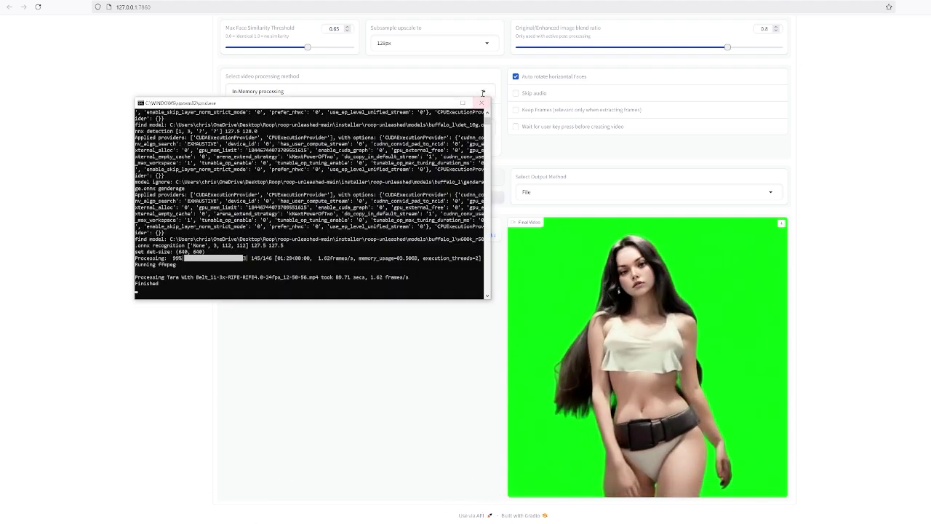
{"action": "left_click", "coordinate": [481, 102]}
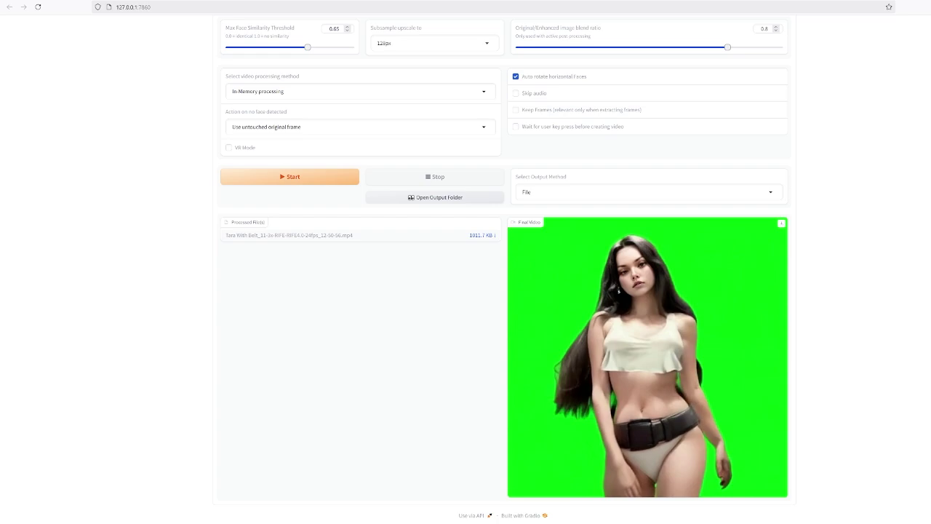
Step: Play the face-swapped Tara With Belt_11 clip from the output folder in the video player, then close the player
{"action": "key", "text": "alt+Tab"}
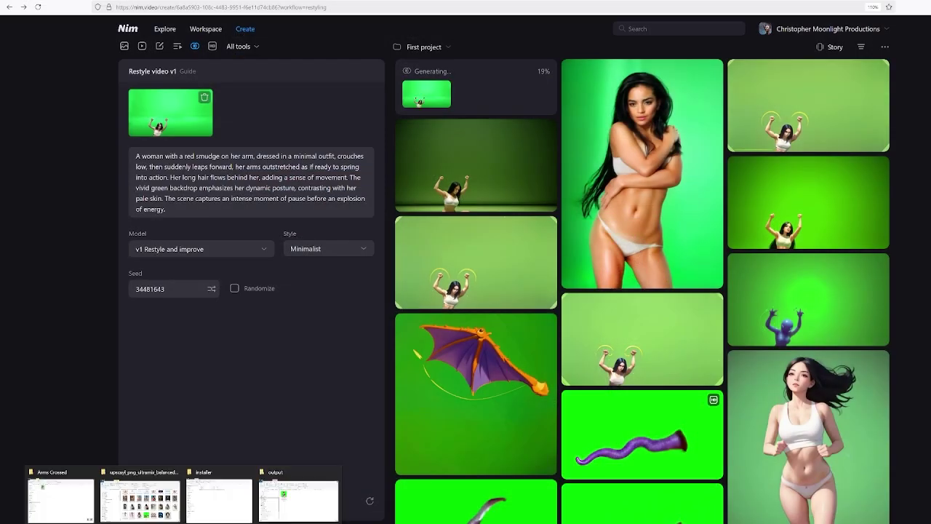
{"action": "left_click", "coordinate": [298, 501]}
{"action": "left_click", "coordinate": [213, 138]}
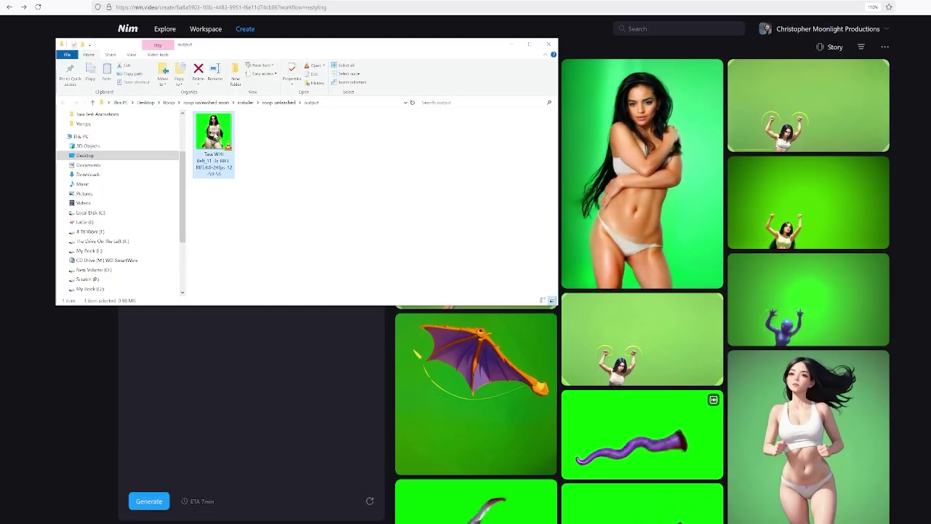
{"action": "double_click", "coordinate": [213, 133]}
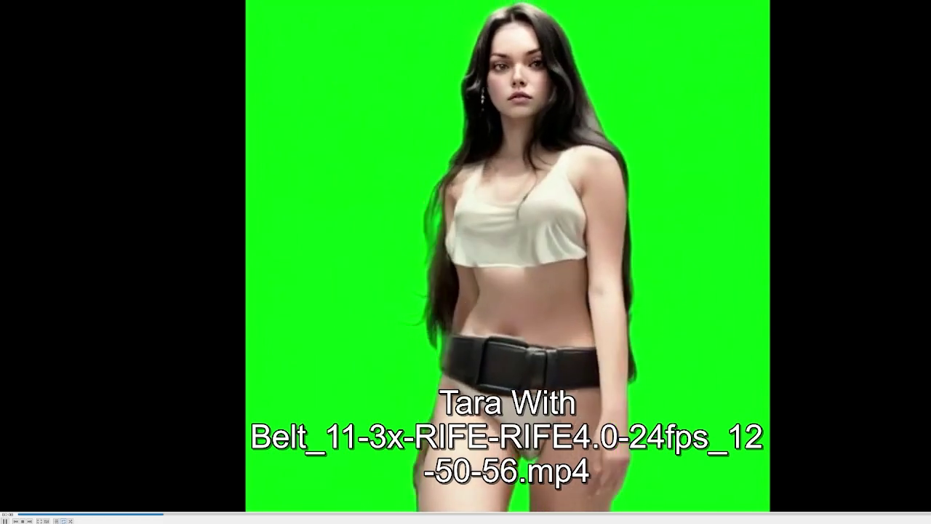
{"action": "key", "text": "alt+F4"}
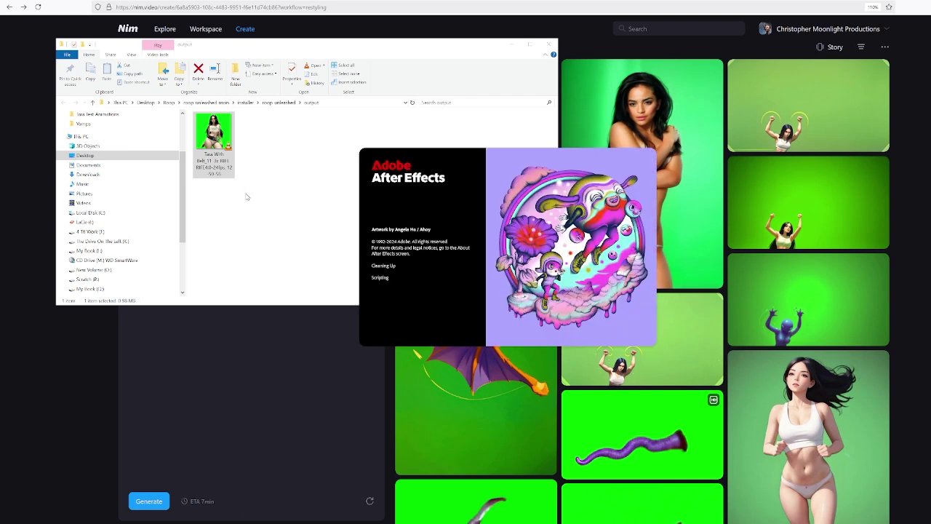
Step: Open the recent project Animation Fixes_Tara in After Effects and dismiss the missing-files warning
{"action": "left_click", "coordinate": [258, 374]}
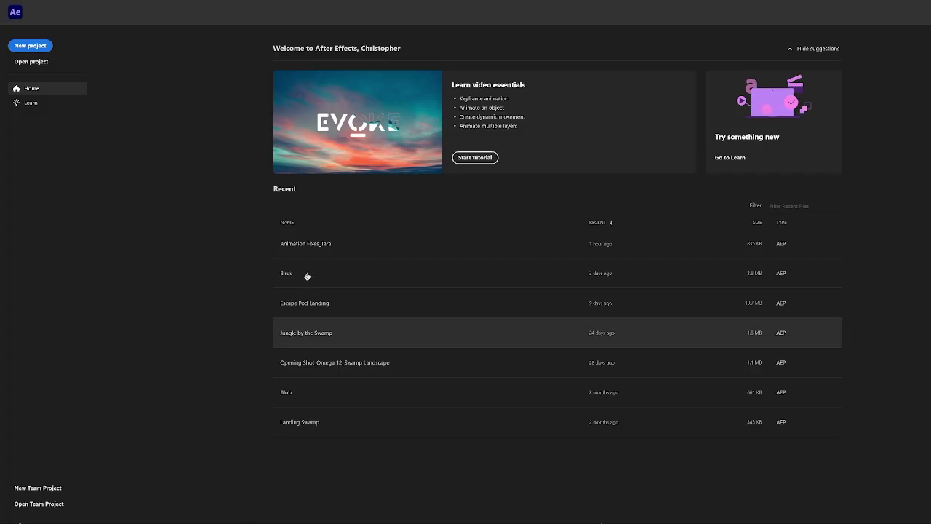
{"action": "left_click", "coordinate": [311, 244]}
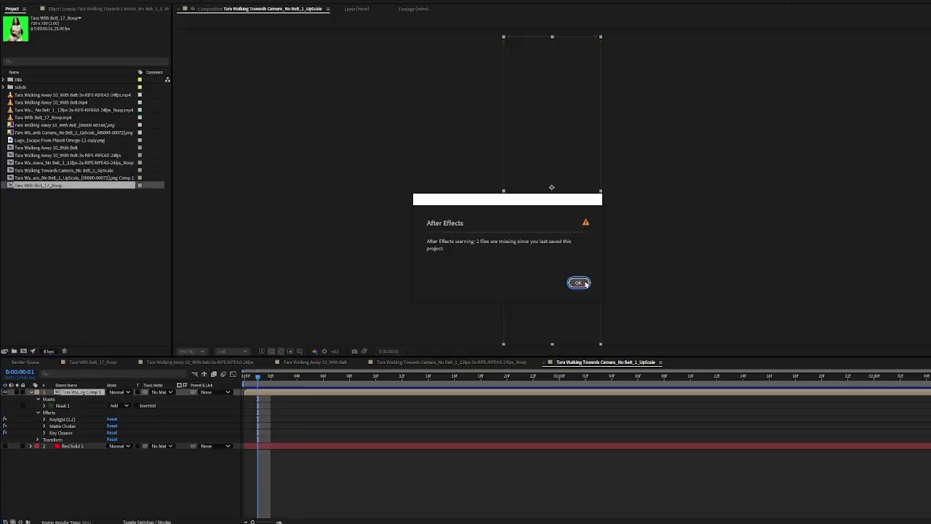
{"action": "left_click", "coordinate": [579, 283]}
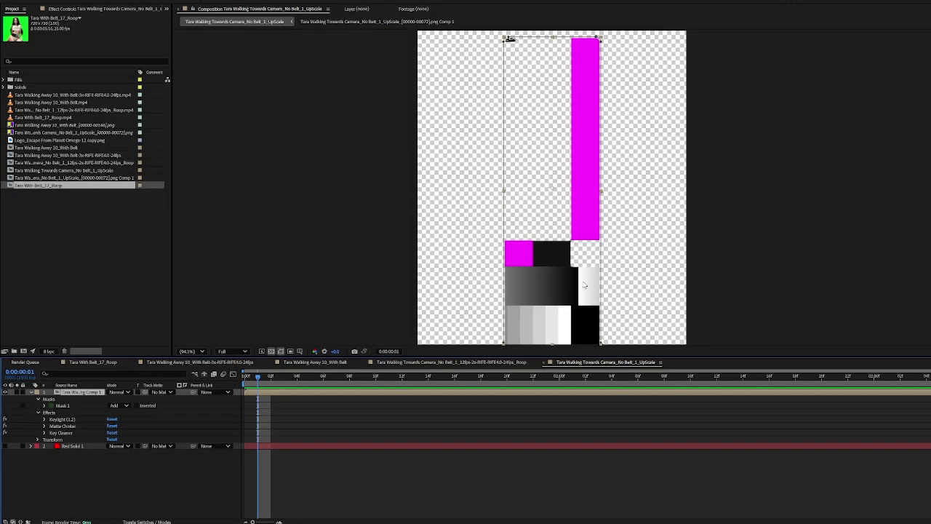
{"action": "left_click", "coordinate": [101, 277]}
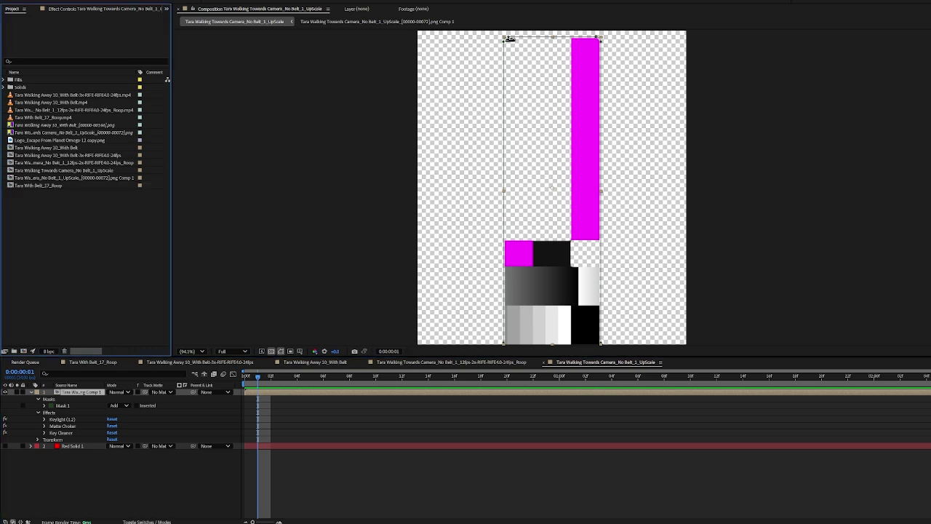
Step: Import the face-swapped Tara With Belt_11 clip from the output folder and create a new composition from it
{"action": "mouse_move", "coordinate": [182, 523]}
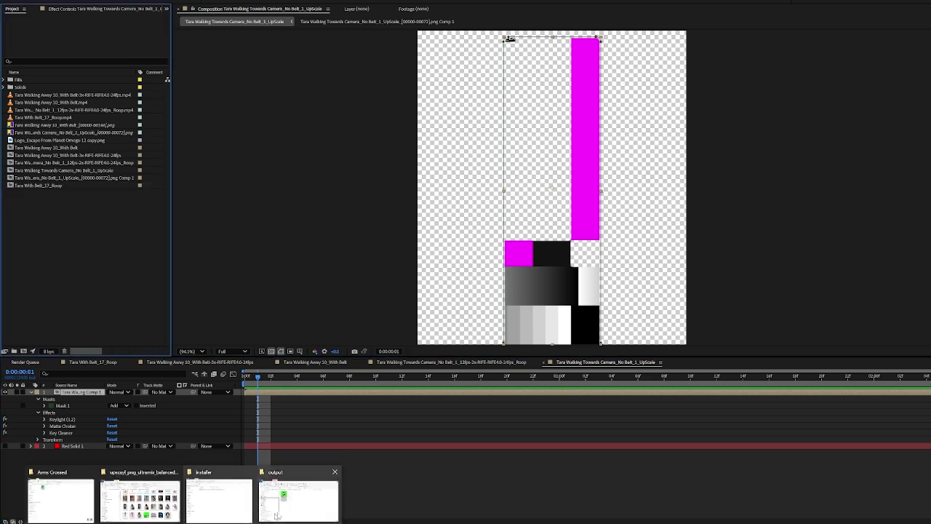
{"action": "left_click", "coordinate": [295, 510]}
{"action": "left_click_drag", "start_coordinate": [183, 161], "coordinate": [31, 274]}
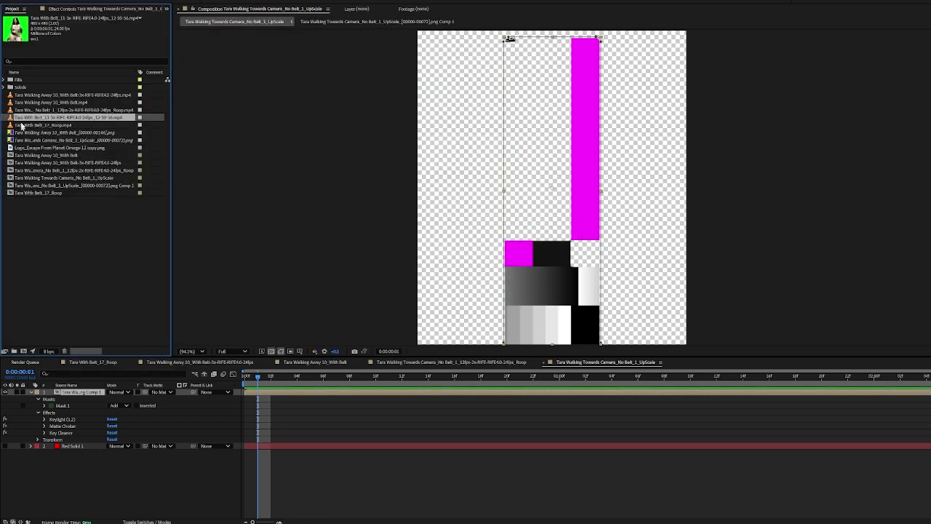
{"action": "left_click_drag", "start_coordinate": [10, 117], "coordinate": [24, 352]}
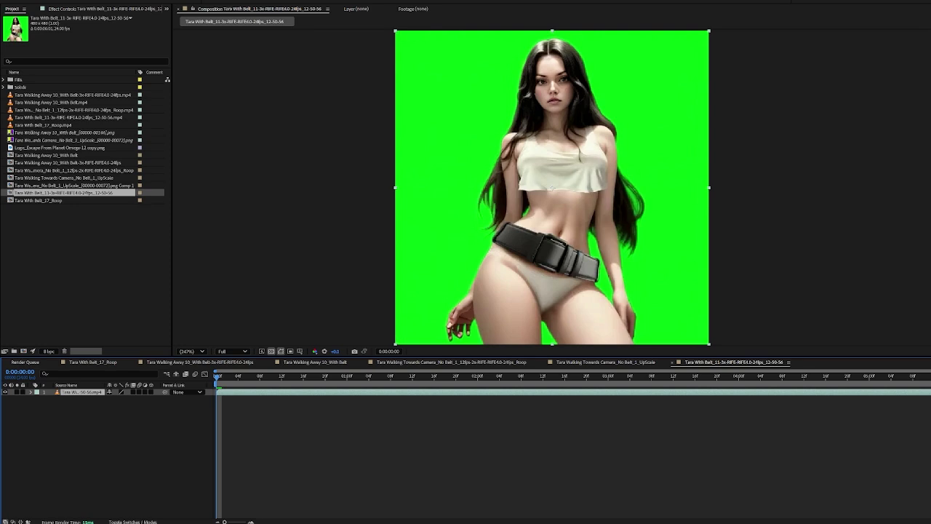
Step: Check the frame rate in the new composition's settings
{"action": "left_click", "coordinate": [66, 0]}
{"action": "left_click", "coordinate": [54, 7]}
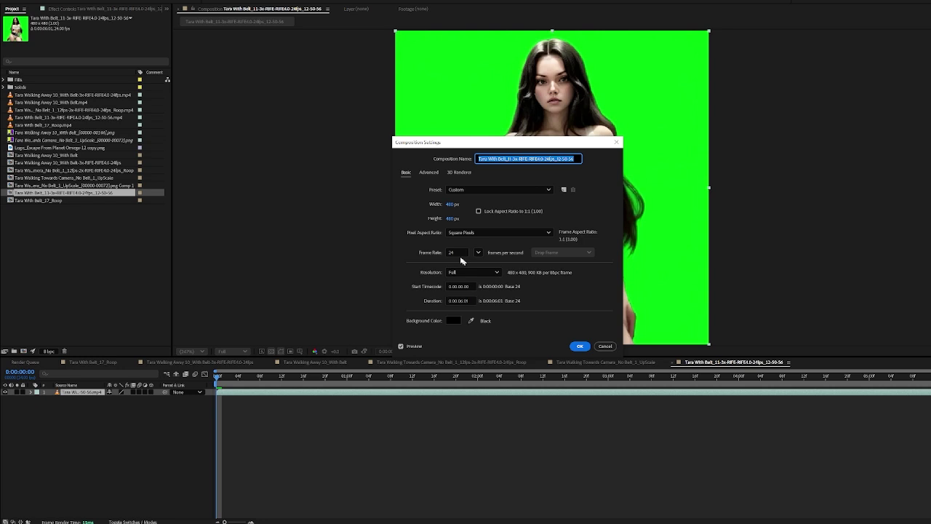
{"action": "left_click", "coordinate": [579, 346]}
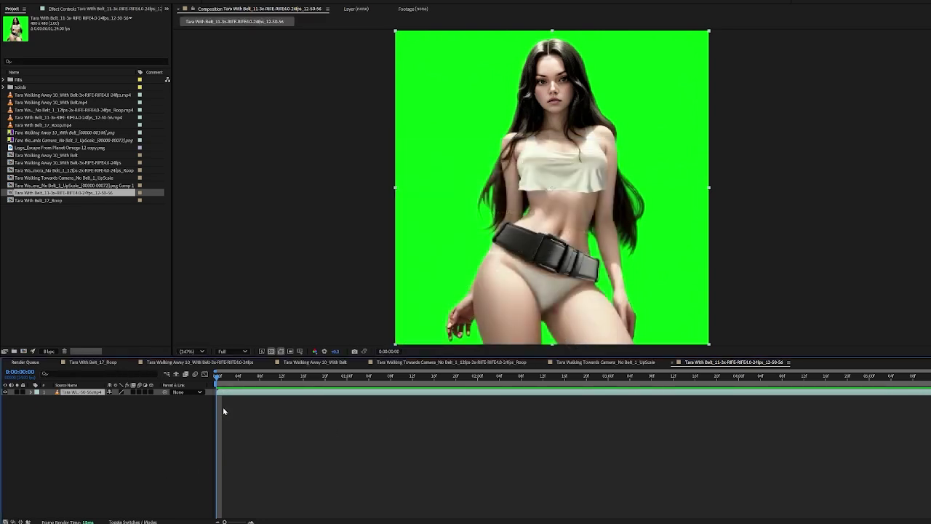
Step: Add the composition to the render queue and set its output format to PNG Sequence
{"action": "key", "text": "alt+f"}
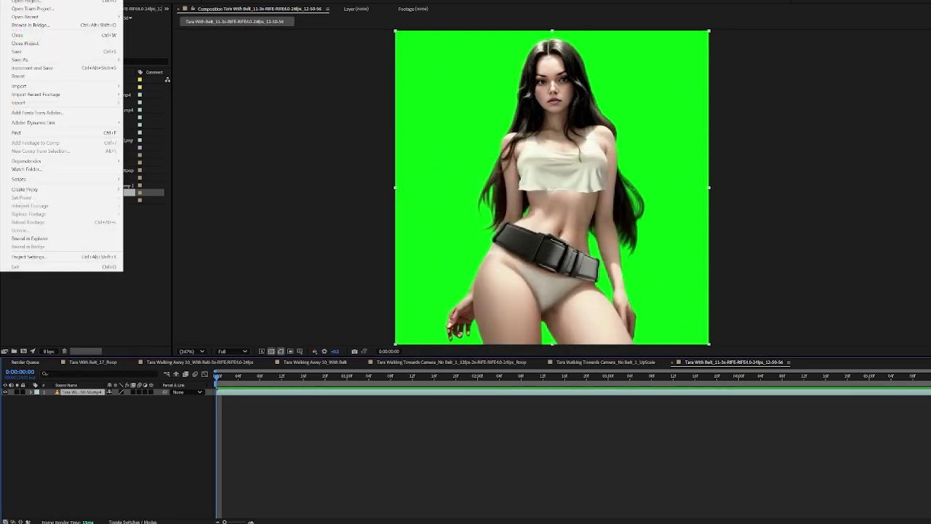
{"action": "mouse_move", "coordinate": [55, 103]}
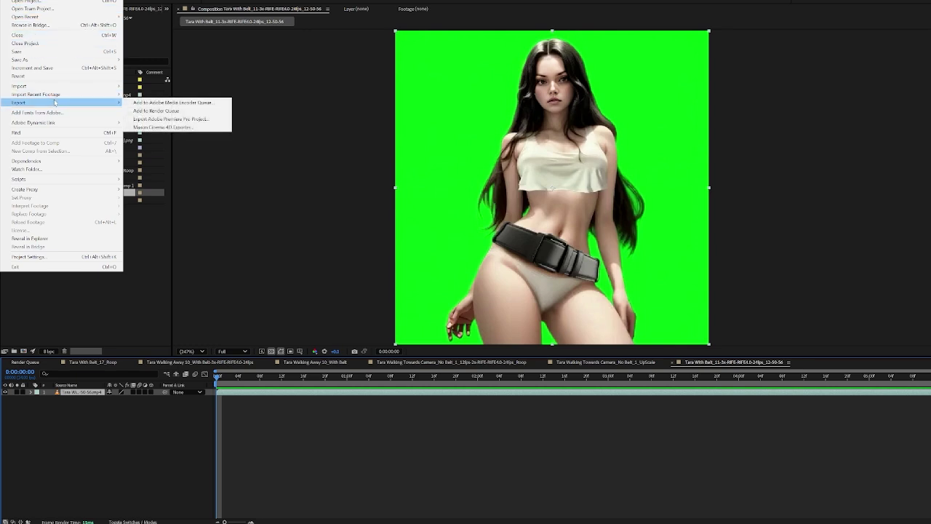
{"action": "left_click", "coordinate": [160, 110]}
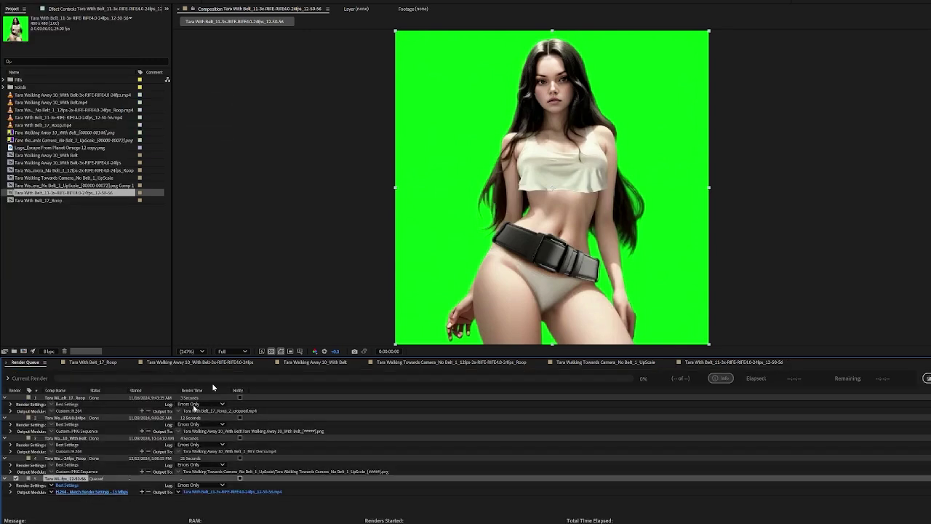
{"action": "left_click", "coordinate": [91, 492]}
{"action": "left_click", "coordinate": [480, 149]}
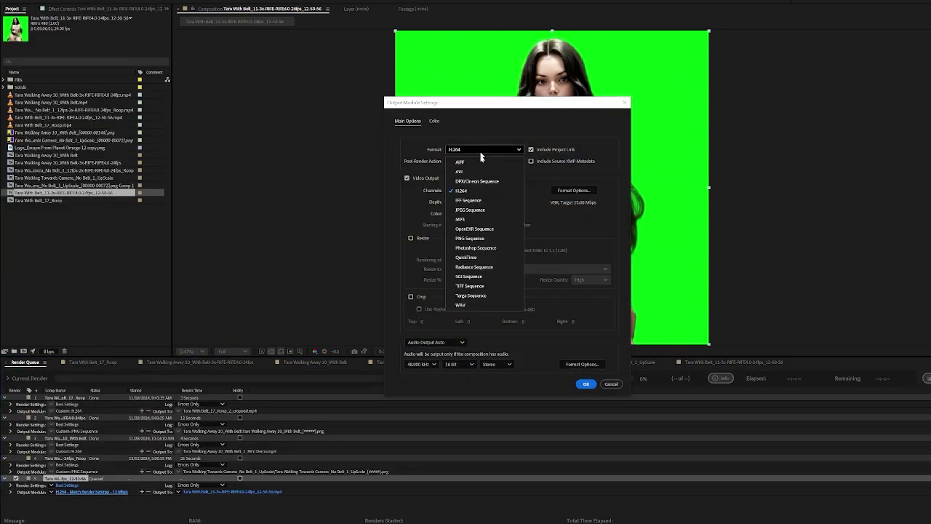
{"action": "left_click", "coordinate": [474, 238]}
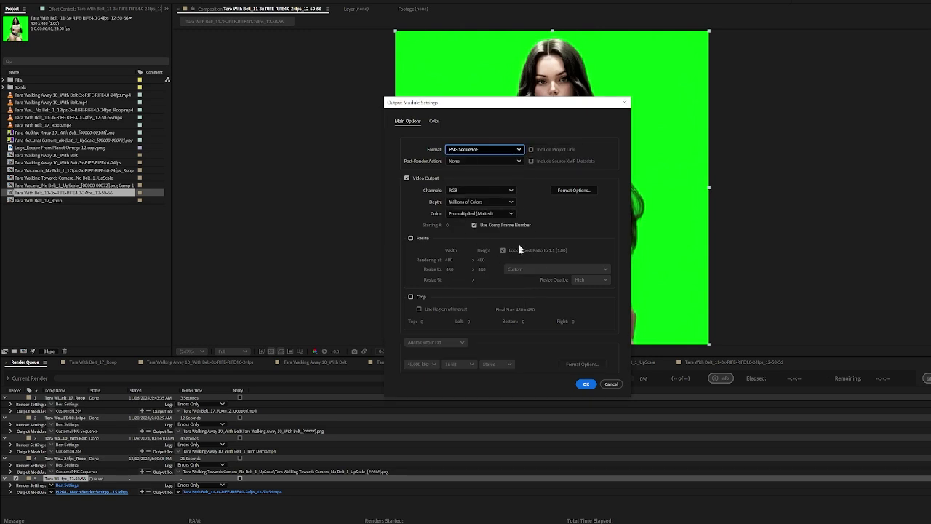
{"action": "left_click", "coordinate": [586, 384]}
Step: Set the render output to a subfolder of "3 - Standing and Looking" with the file name Tara With Belt_[#####]
{"action": "left_click", "coordinate": [216, 492]}
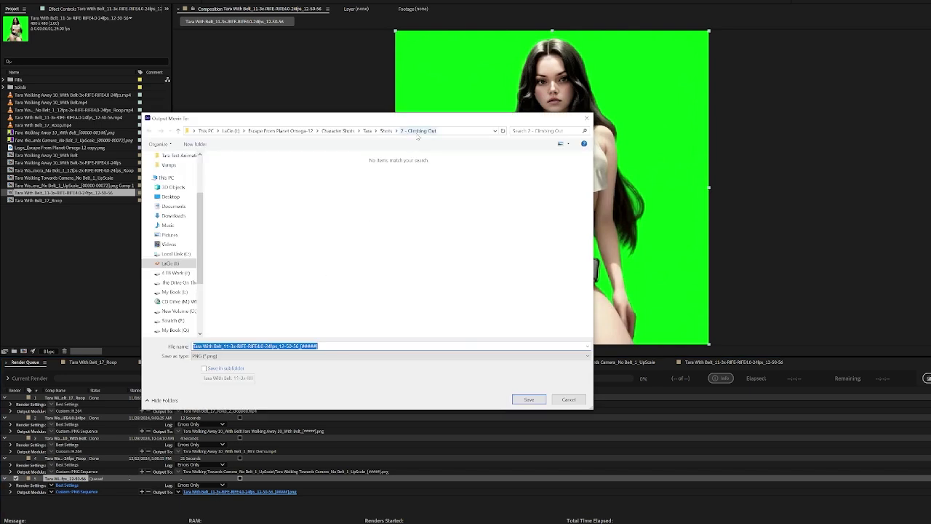
{"action": "left_click", "coordinate": [386, 131]}
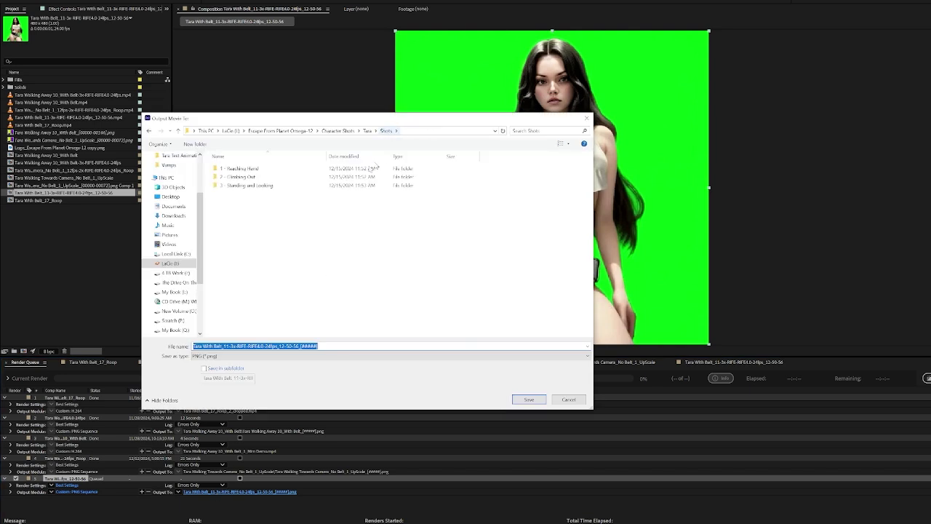
{"action": "double_click", "coordinate": [246, 183]}
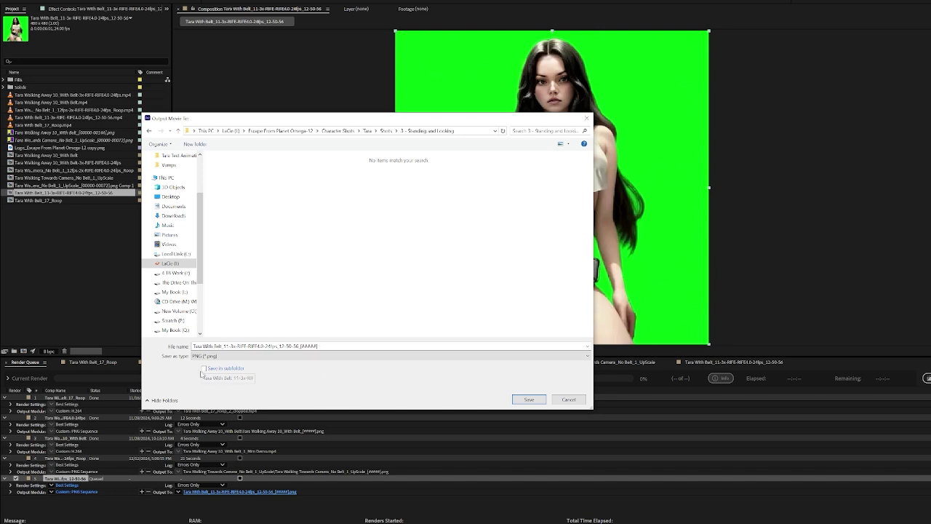
{"action": "left_click", "coordinate": [204, 368]}
{"action": "left_click", "coordinate": [213, 347]}
{"action": "left_click", "coordinate": [212, 347]}
{"action": "left_click_drag", "start_coordinate": [223, 348], "coordinate": [296, 350]}
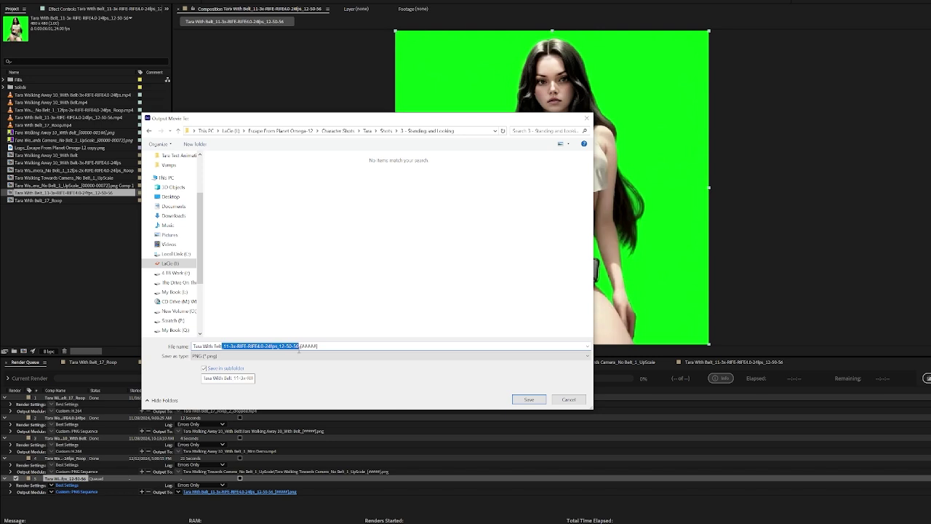
{"action": "key", "text": "BackSpace"}
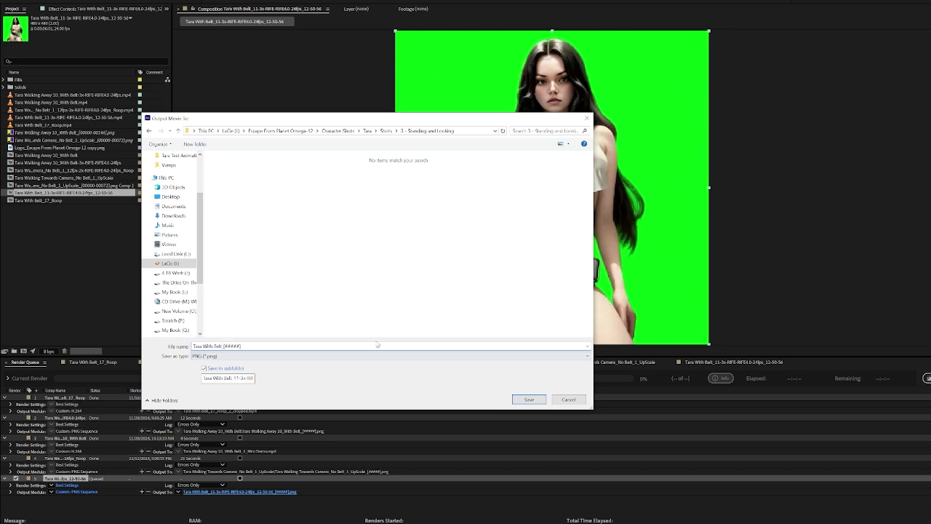
{"action": "left_click", "coordinate": [529, 399]}
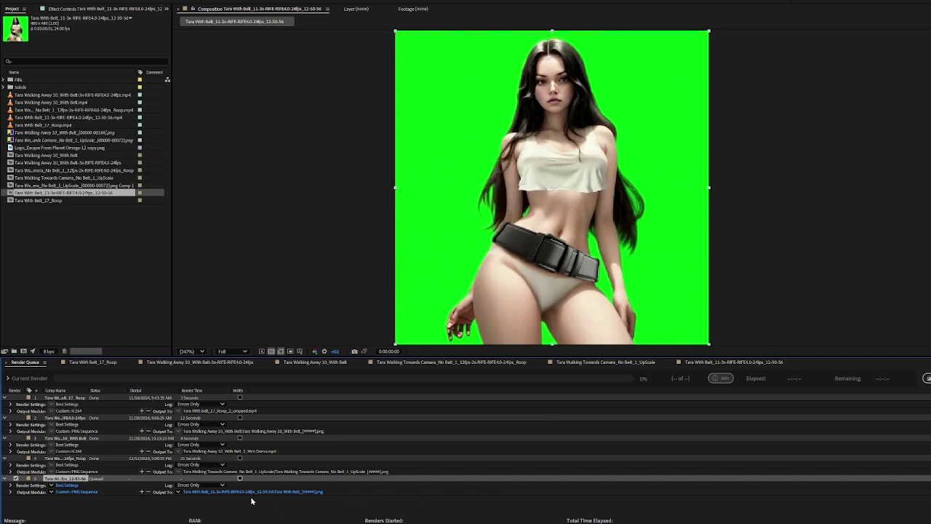
Step: Render the queued PNG sequence and switch to Upscayl
{"action": "left_click", "coordinate": [927, 378]}
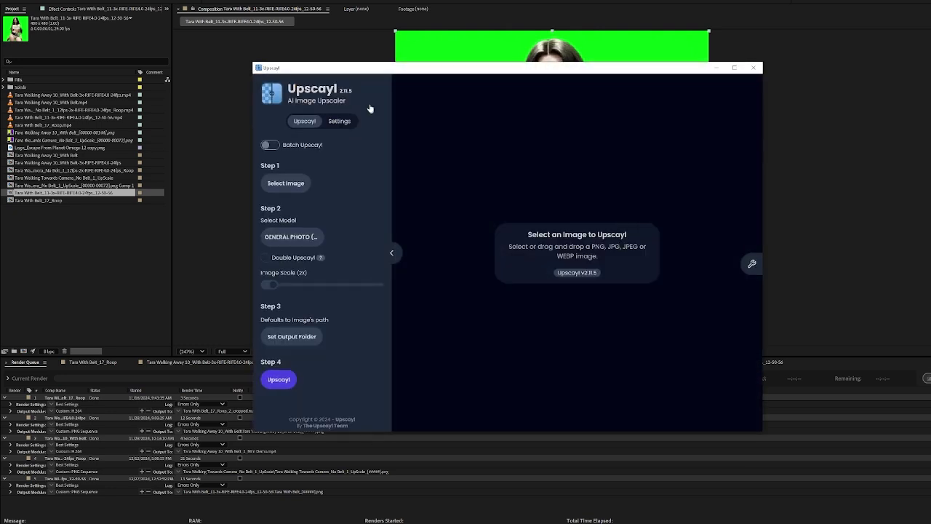
{"action": "left_click_drag", "start_coordinate": [366, 67], "coordinate": [436, 69]}
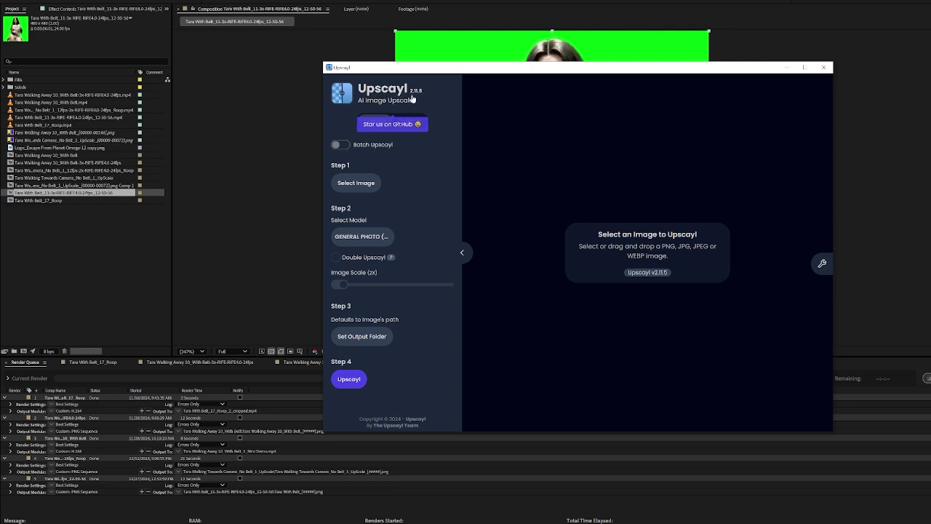
Step: Enable batch upscaling and select the rendered frames folder "Tara With Belt_11-3x-RIFE-RIFE4.0-24fps_12-50-56" inside "3 - Standing and Looking" as the source
{"action": "left_click", "coordinate": [340, 145]}
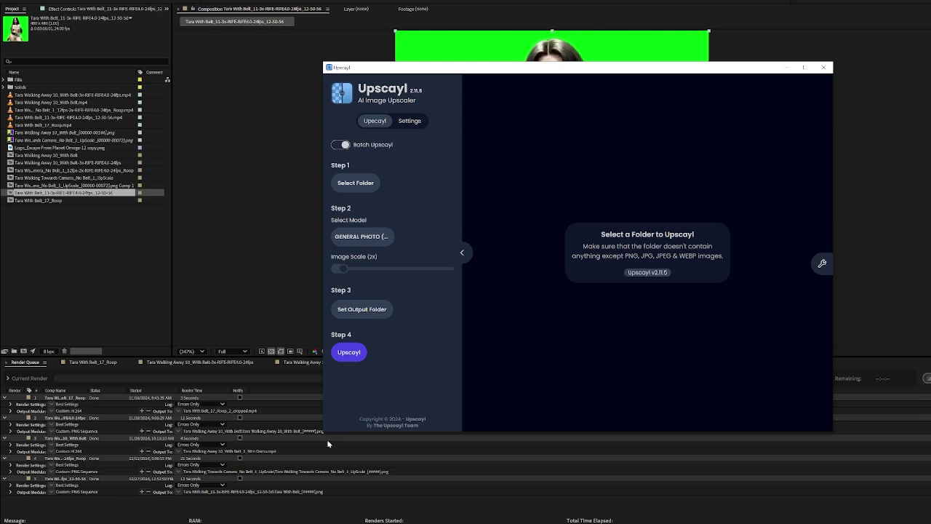
{"action": "left_click", "coordinate": [370, 184]}
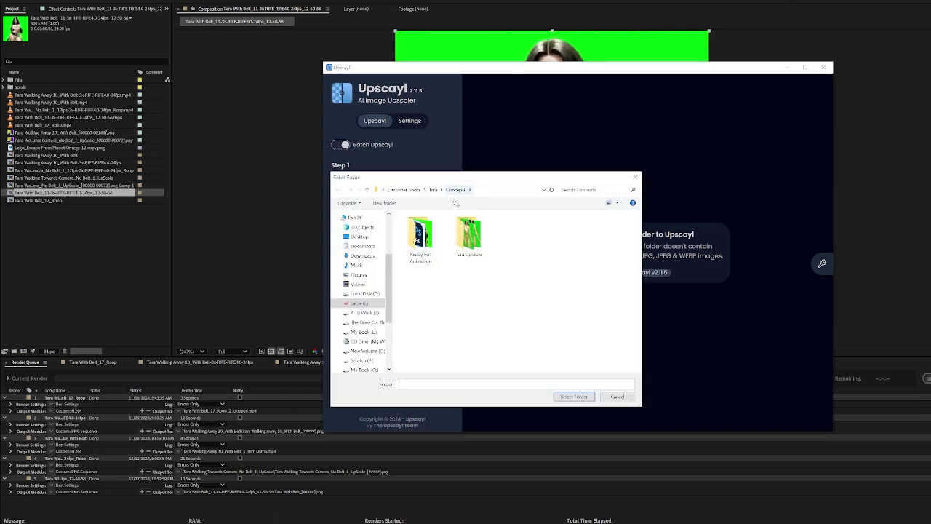
{"action": "left_click", "coordinate": [433, 189]}
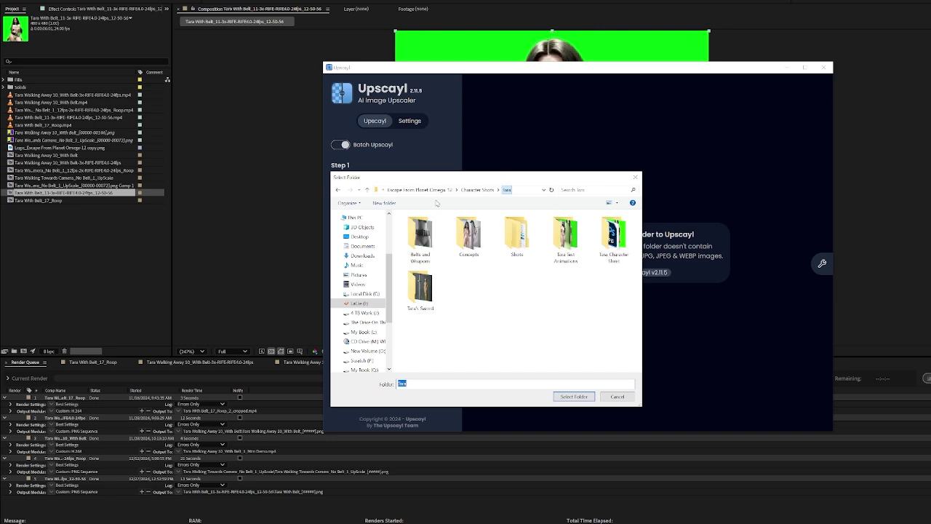
{"action": "double_click", "coordinate": [518, 248]}
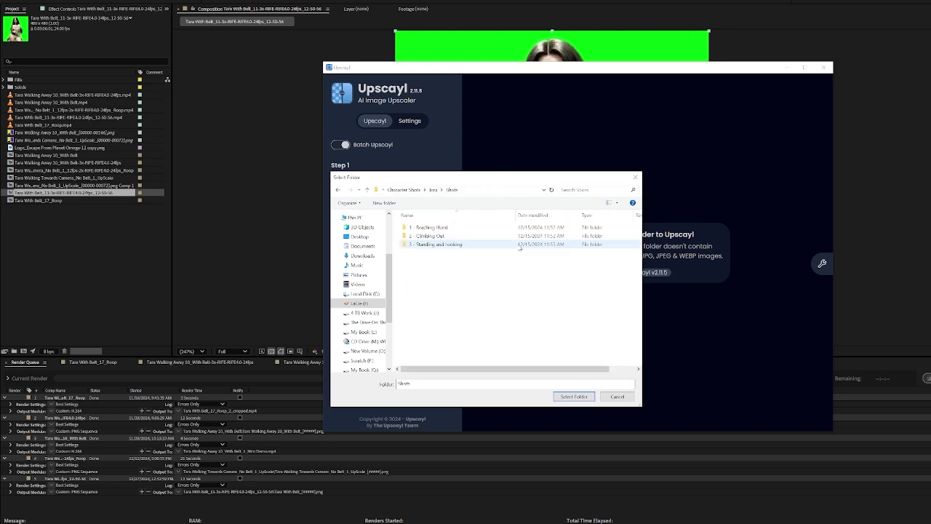
{"action": "double_click", "coordinate": [434, 246]}
{"action": "double_click", "coordinate": [420, 236]}
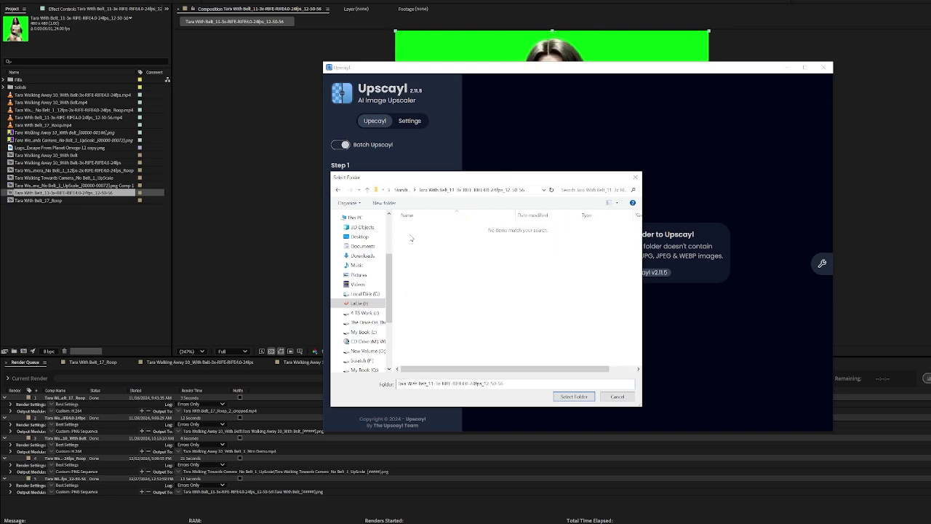
{"action": "left_click", "coordinate": [574, 397]}
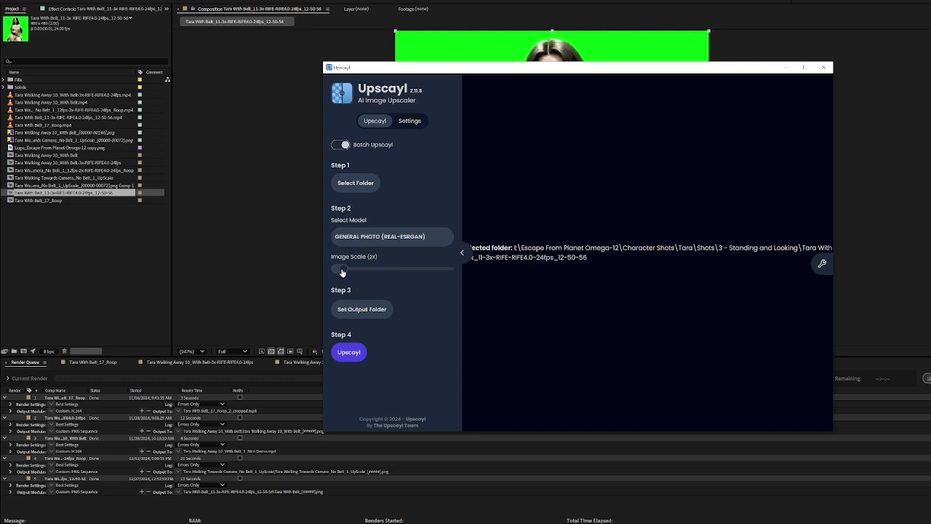
Step: Set the image scale to 3X, choose the General Photo (Real-ESRGAN) model, and start the batch upscale
{"action": "left_click_drag", "start_coordinate": [342, 273], "coordinate": [348, 274]}
{"action": "left_click", "coordinate": [372, 239]}
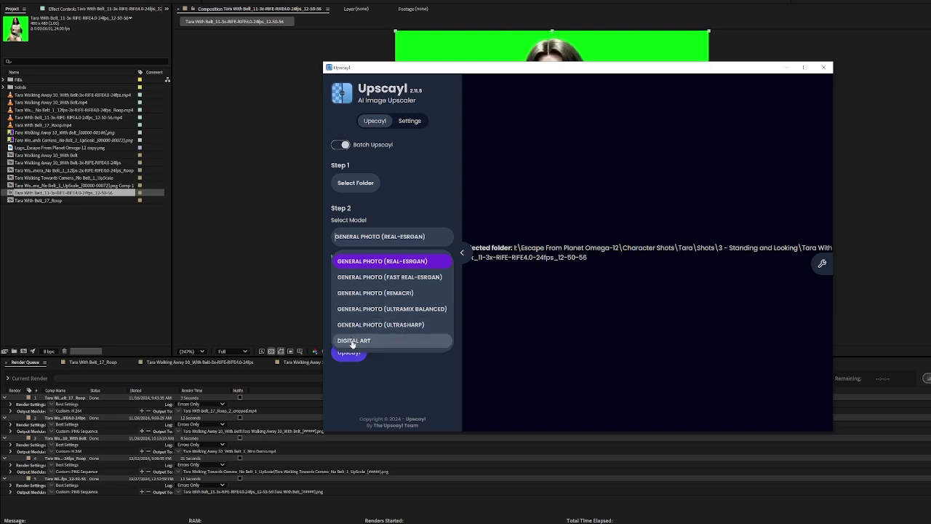
{"action": "left_click", "coordinate": [371, 266]}
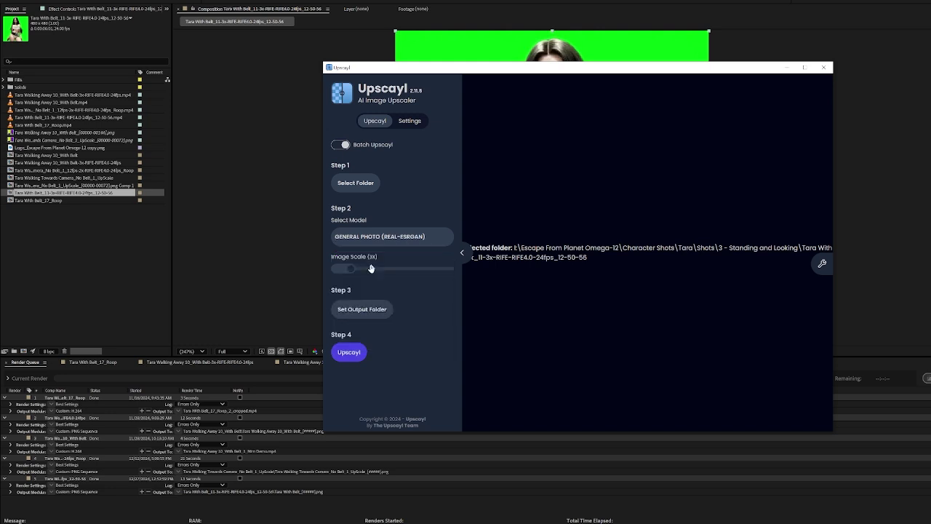
{"action": "left_click", "coordinate": [350, 352]}
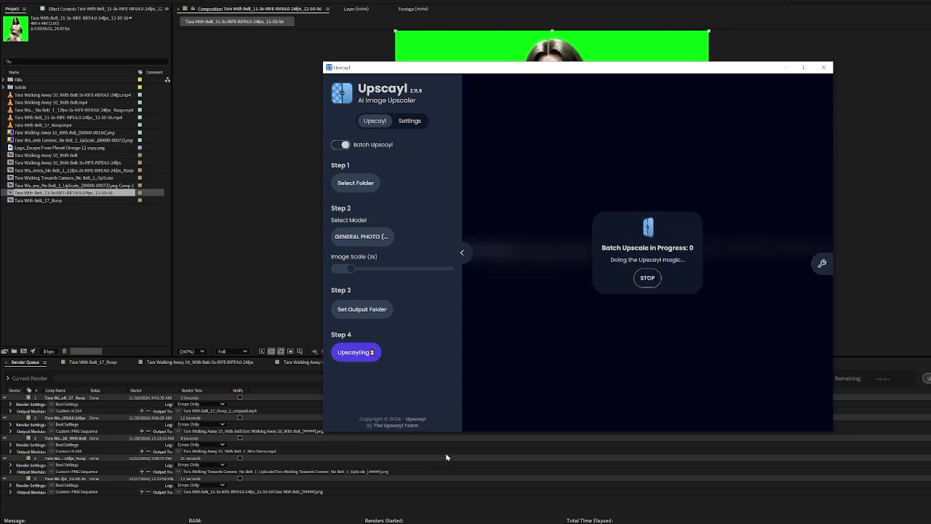
{"action": "mouse_move", "coordinate": [181, 523]}
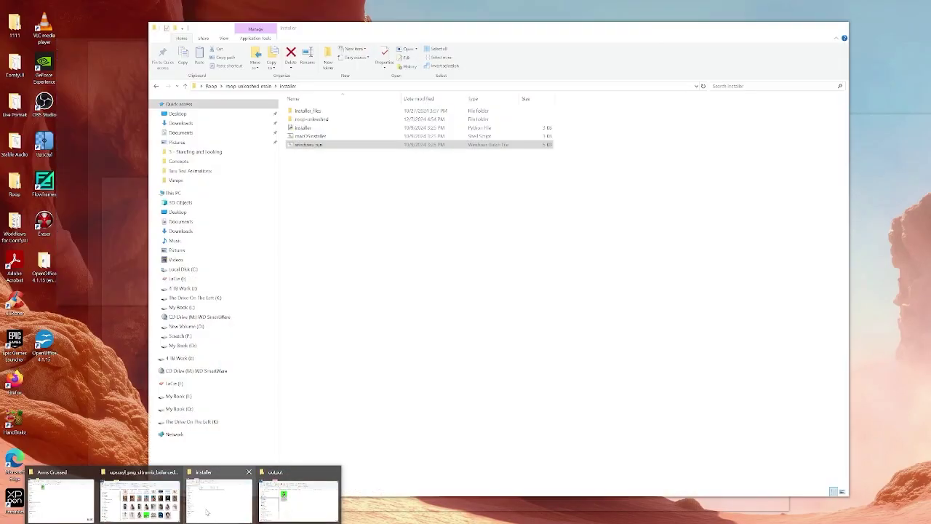
{"action": "left_click", "coordinate": [206, 513]}
{"action": "left_click", "coordinate": [182, 523]}
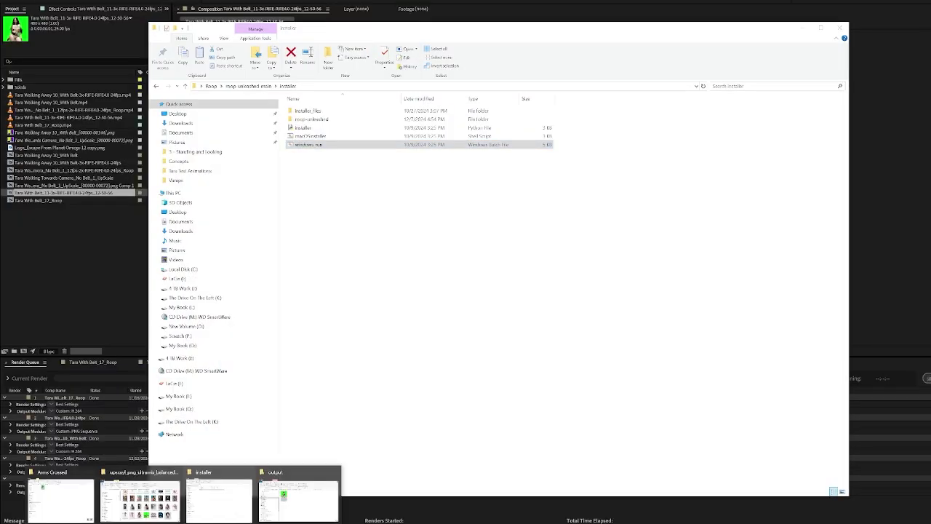
{"action": "left_click", "coordinate": [295, 502]}
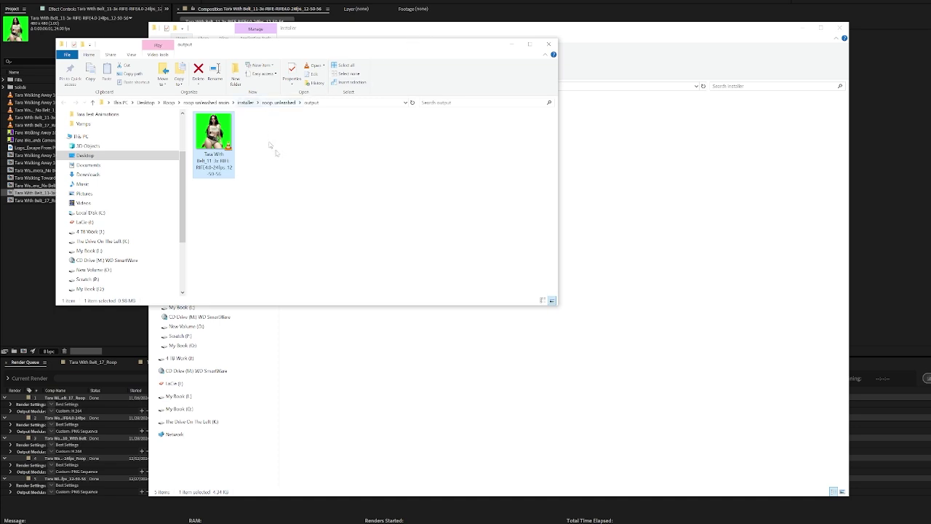
Step: Switch to File Explorer and browse to the rendered PNG frames folder inside Tara's "3 - Standing and Looking" shot folder
{"action": "mouse_move", "coordinate": [182, 523]}
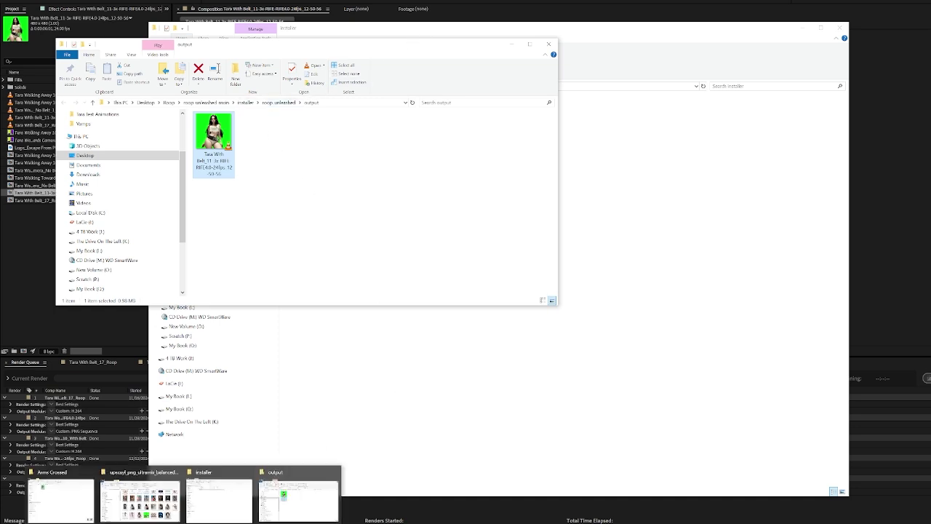
{"action": "left_click", "coordinate": [61, 498]}
{"action": "left_click", "coordinate": [637, 178]}
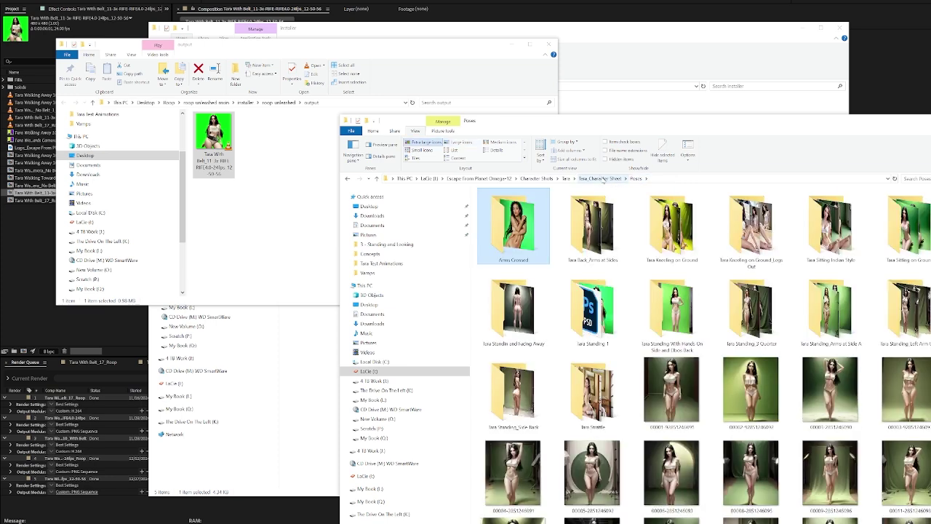
{"action": "left_click", "coordinate": [536, 178]}
{"action": "double_click", "coordinate": [489, 237]}
{"action": "double_click", "coordinate": [575, 216]}
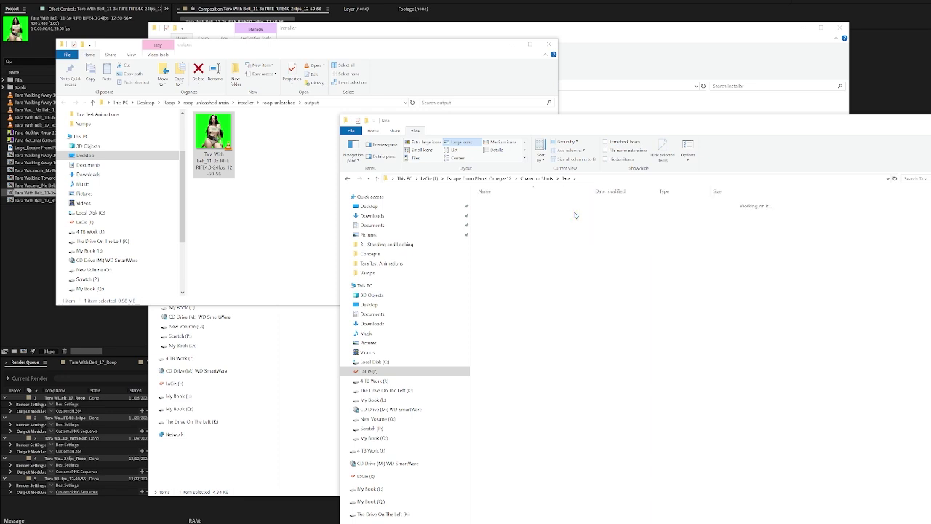
{"action": "double_click", "coordinate": [511, 220]}
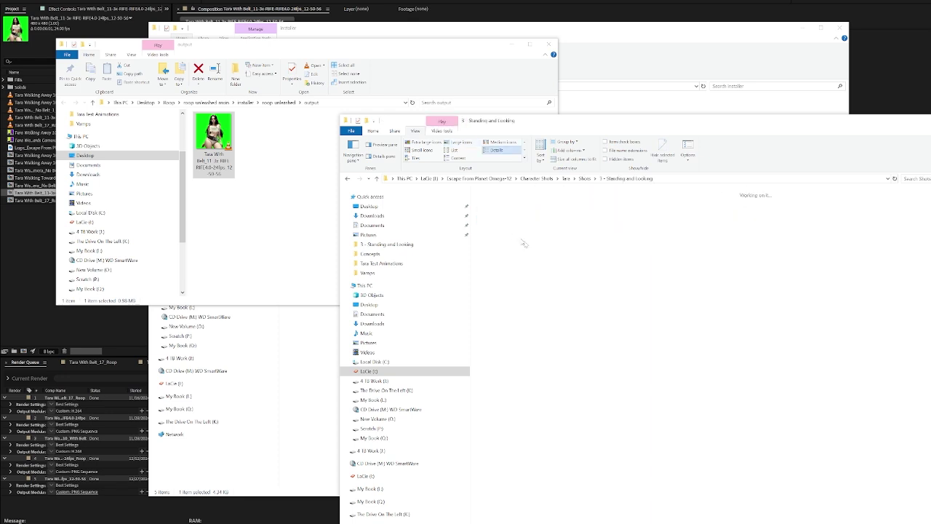
{"action": "left_click_drag", "start_coordinate": [576, 123], "coordinate": [561, 64]}
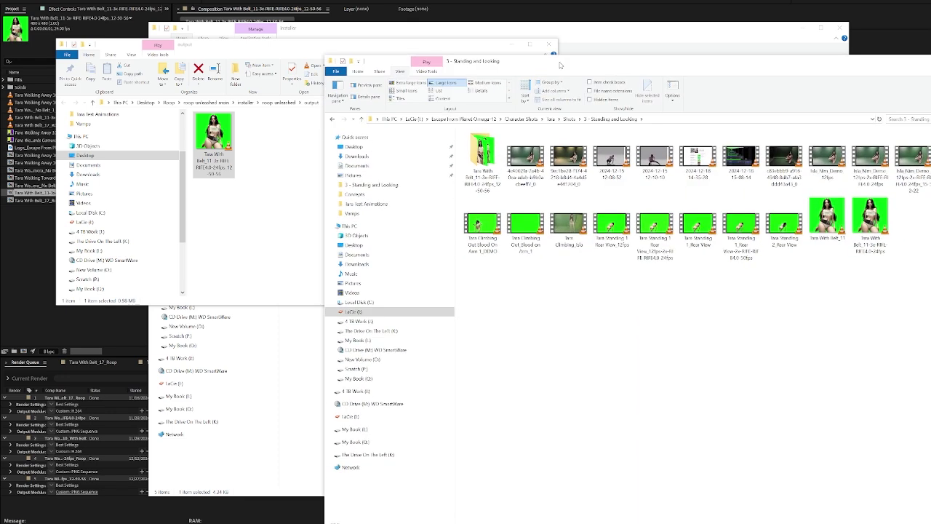
{"action": "double_click", "coordinate": [484, 154]}
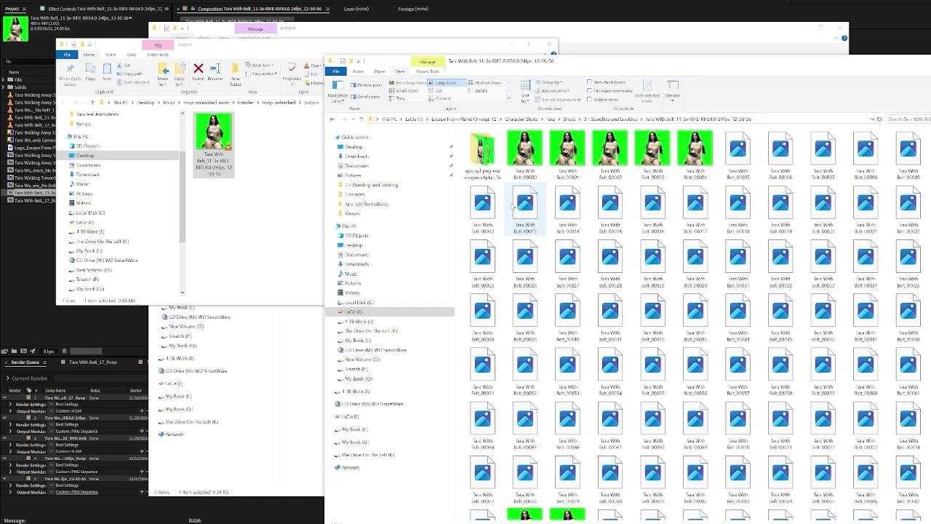
Step: Preview the original rendered frames one after another from the first PNG, and close the image viewer
{"action": "left_click", "coordinate": [531, 145]}
{"action": "double_click", "coordinate": [526, 146]}
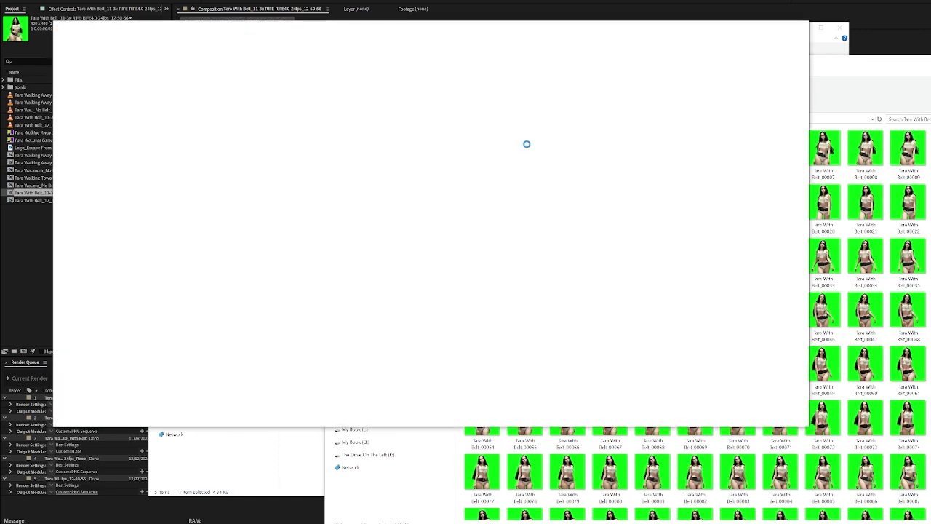
{"action": "left_click", "coordinate": [801, 225]}
{"action": "left_click", "coordinate": [801, 225]}
{"action": "left_click", "coordinate": [801, 225]}
{"action": "left_click", "coordinate": [801, 225]}
{"action": "left_click", "coordinate": [801, 225]}
{"action": "left_click", "coordinate": [802, 225]}
{"action": "left_click", "coordinate": [801, 225]}
{"action": "left_click", "coordinate": [799, 30]}
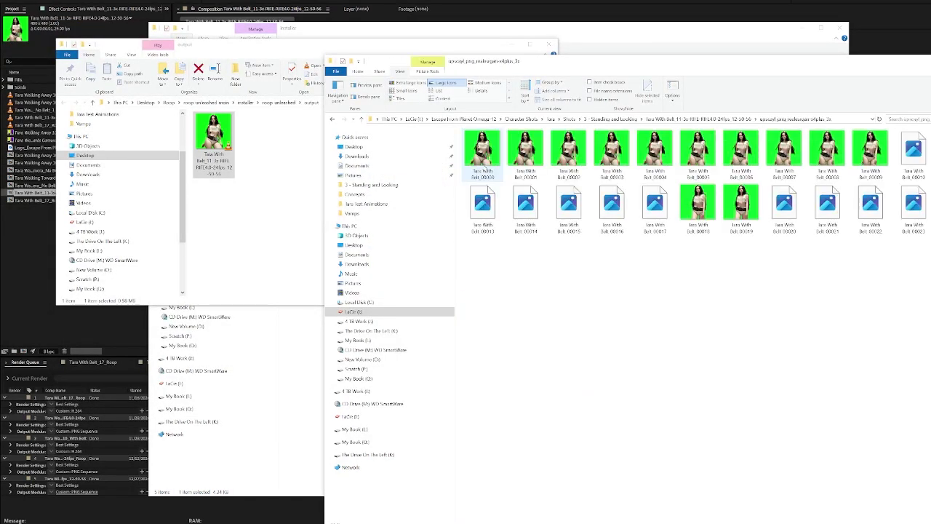
Step: Open Tara With Belt_00000.png from the upscaled output folder and examine the face detail up close
{"action": "double_click", "coordinate": [486, 153]}
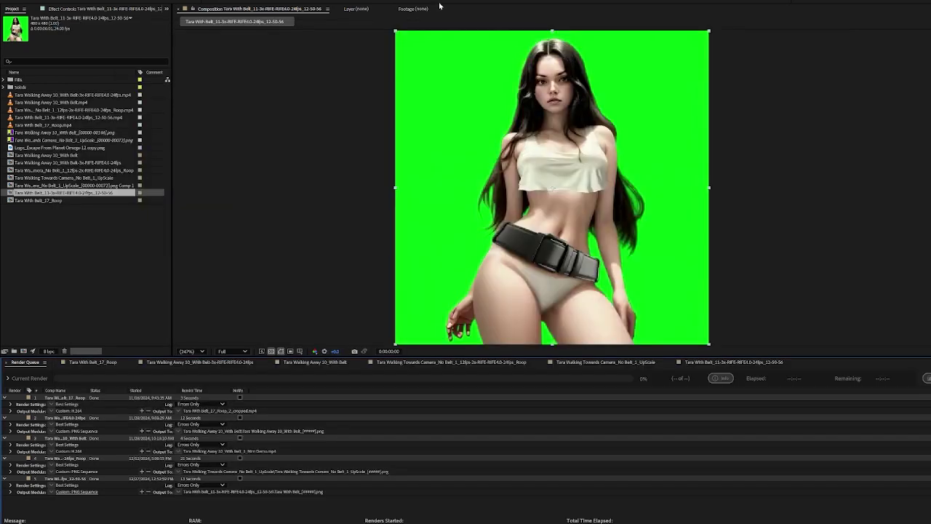
{"action": "key", "text": "alt+Tab"}
{"action": "left_click_drag", "start_coordinate": [389, 31], "coordinate": [444, 69]}
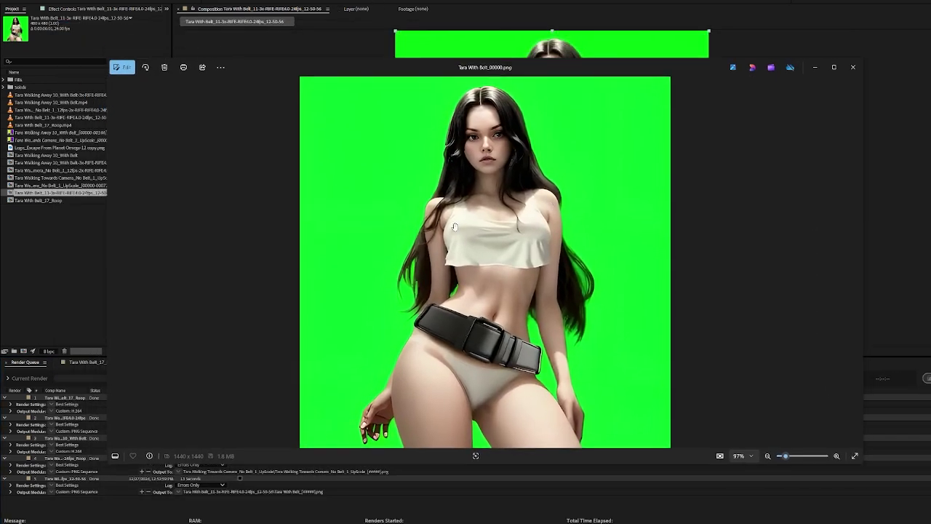
{"action": "scroll", "coordinate": [452, 226], "scroll_direction": "up", "scroll_amount": 10}
{"action": "scroll", "coordinate": [526, 358], "scroll_direction": "down", "scroll_amount": 2}
{"action": "scroll", "coordinate": [524, 321], "scroll_direction": "down", "scroll_amount": 2}
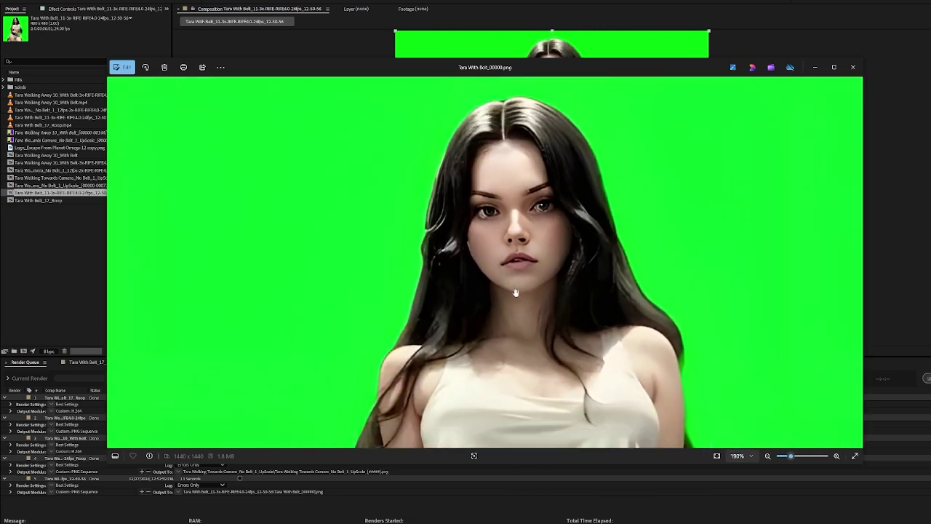
{"action": "scroll", "coordinate": [515, 293], "scroll_direction": "down", "scroll_amount": 5}
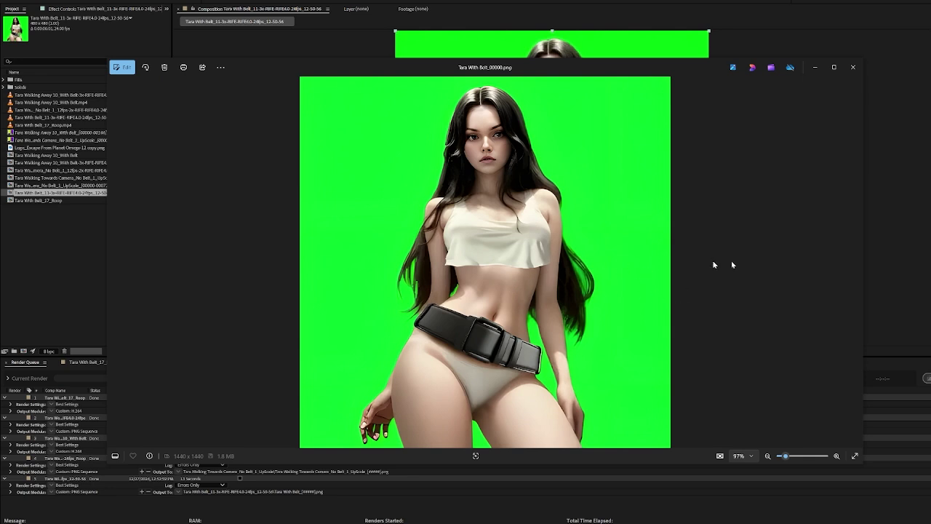
Step: Step through the upscaled frames up to Tara With Belt_00009.png and close the image viewer
{"action": "left_click", "coordinate": [856, 264]}
{"action": "left_click", "coordinate": [855, 264]}
{"action": "left_click", "coordinate": [856, 264]}
{"action": "left_click", "coordinate": [856, 265]}
{"action": "left_click", "coordinate": [855, 264]}
{"action": "left_click", "coordinate": [856, 264]}
{"action": "left_click", "coordinate": [855, 265]}
{"action": "left_click", "coordinate": [855, 264]}
{"action": "left_click", "coordinate": [855, 265]}
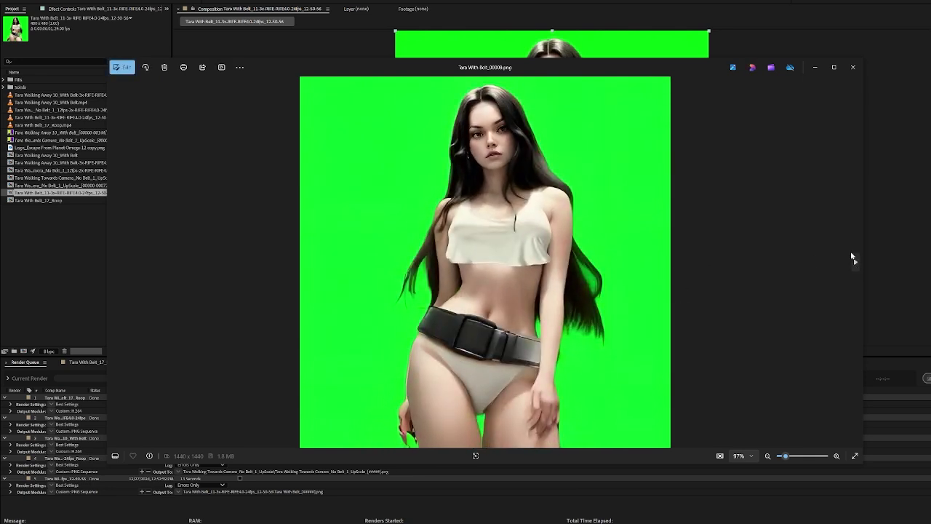
{"action": "left_click", "coordinate": [853, 67]}
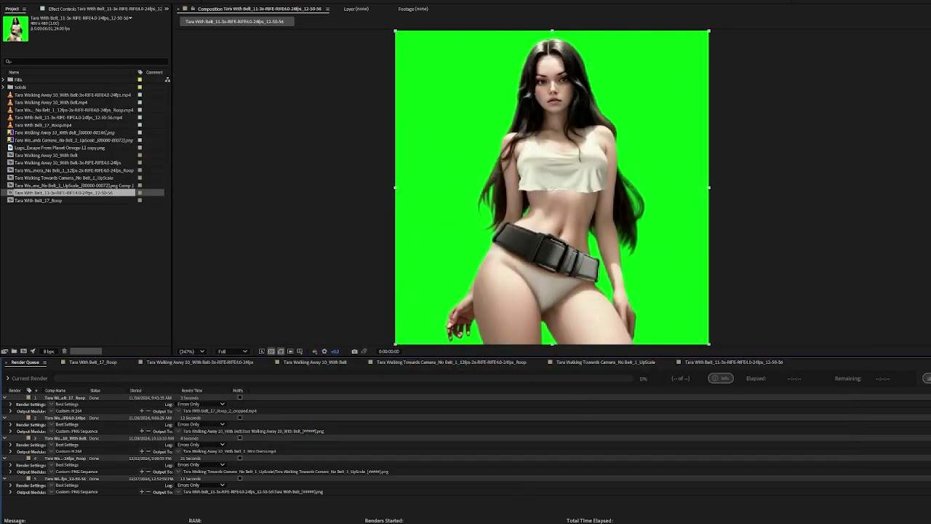
Step: Switch to After Effects and open the dialog for importing a file
{"action": "left_click", "coordinate": [384, 513]}
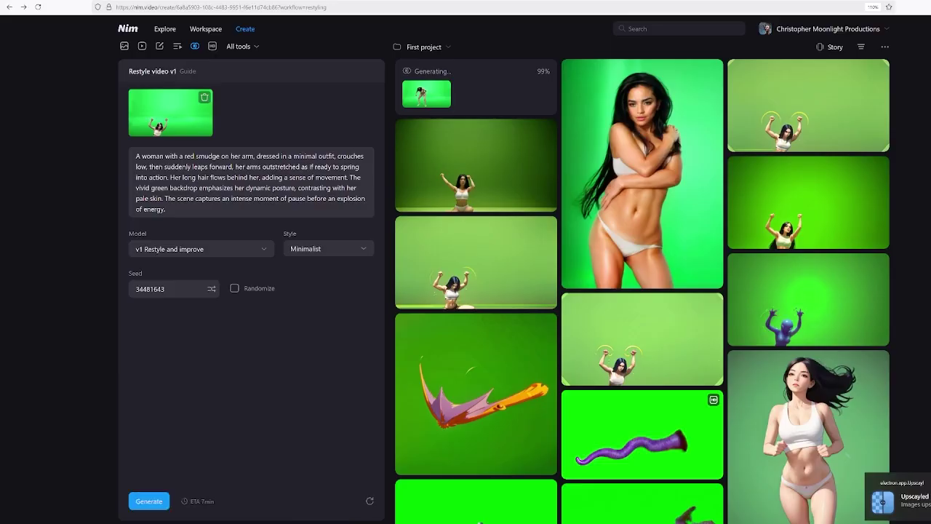
{"action": "left_click", "coordinate": [480, 521]}
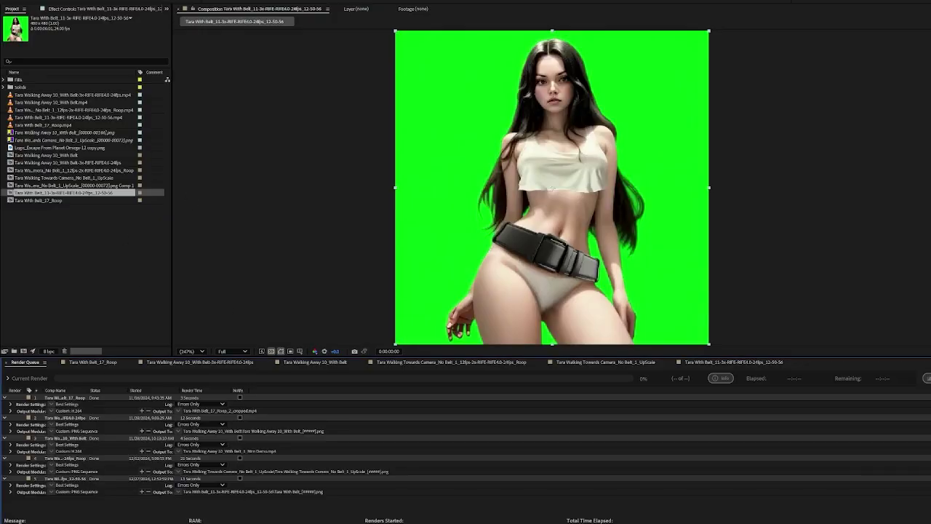
{"action": "key", "text": "alt+f"}
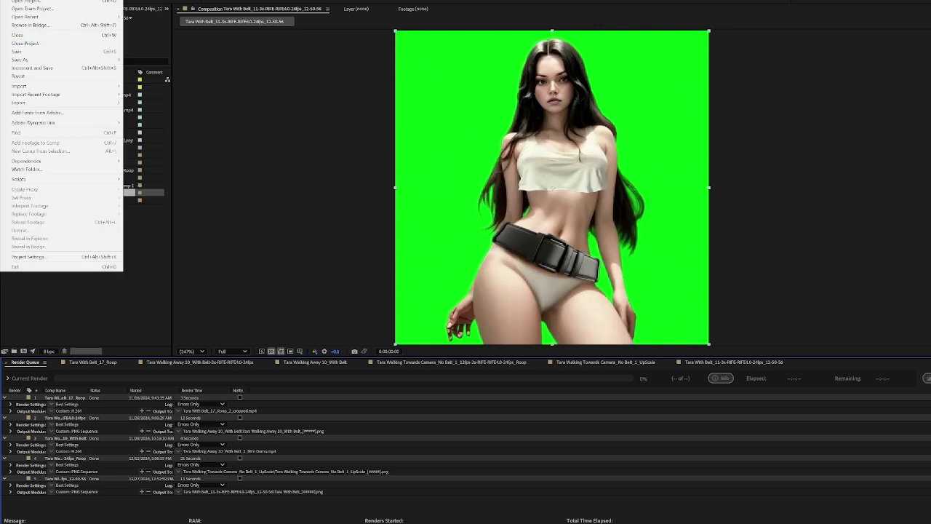
{"action": "mouse_move", "coordinate": [19, 86]}
{"action": "left_click", "coordinate": [161, 90]}
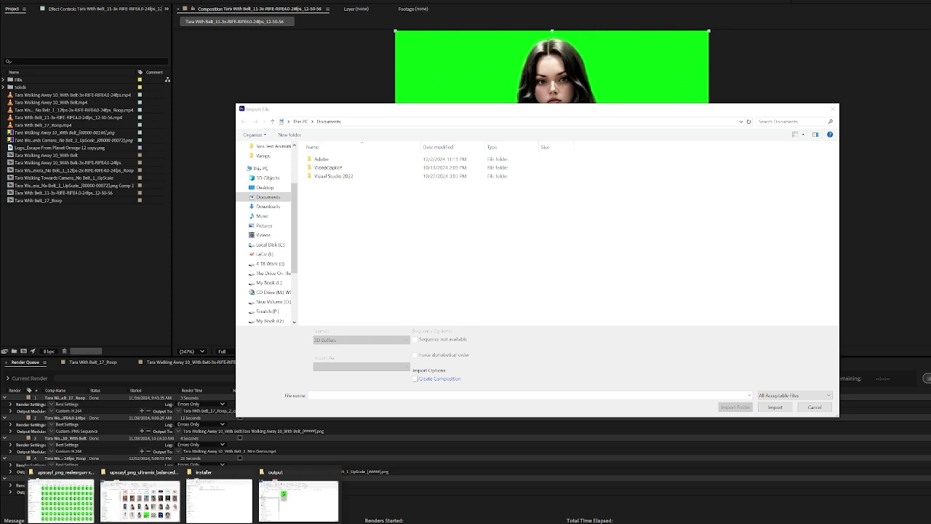
Step: Copy the path of the upscaled frames folder upscayl_png_realesrgan-x4plus_3x in File Explorer
{"action": "left_click", "coordinate": [54, 484]}
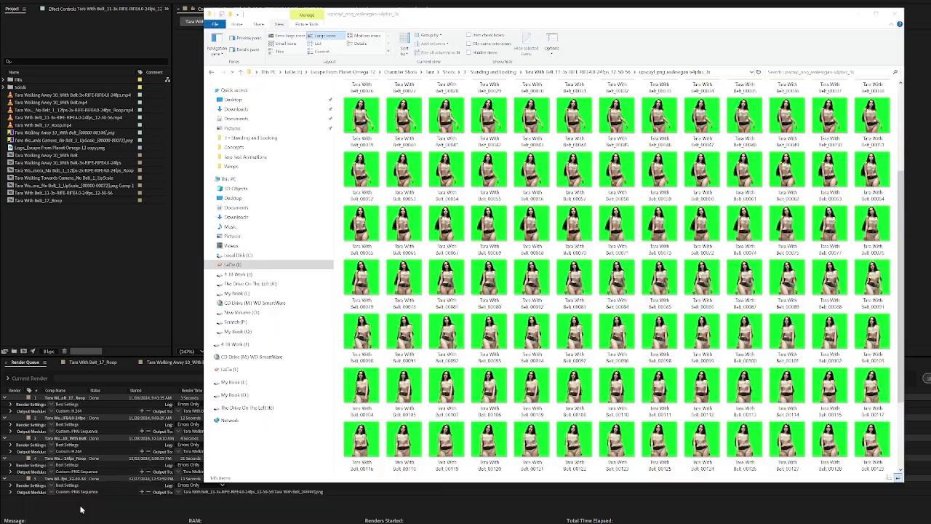
{"action": "left_click", "coordinate": [726, 73]}
{"action": "right_click", "coordinate": [583, 73]}
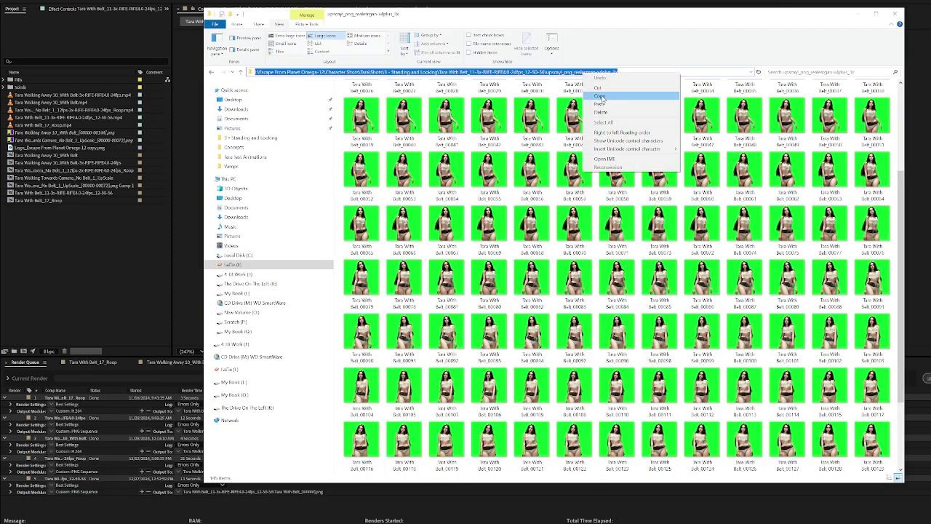
{"action": "left_click", "coordinate": [601, 96]}
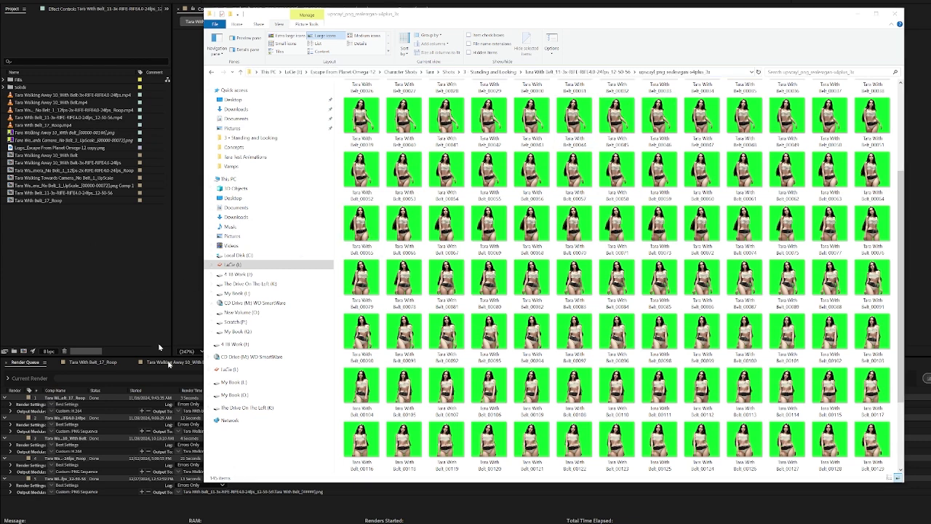
Step: Switch to After Effects, browse to the copied upscaled-frames folder path, and import Tara With Belt_00000.png as a PNG sequence
{"action": "key", "text": "alt+Tab"}
{"action": "left_click", "coordinate": [498, 122]}
{"action": "right_click", "coordinate": [314, 121]}
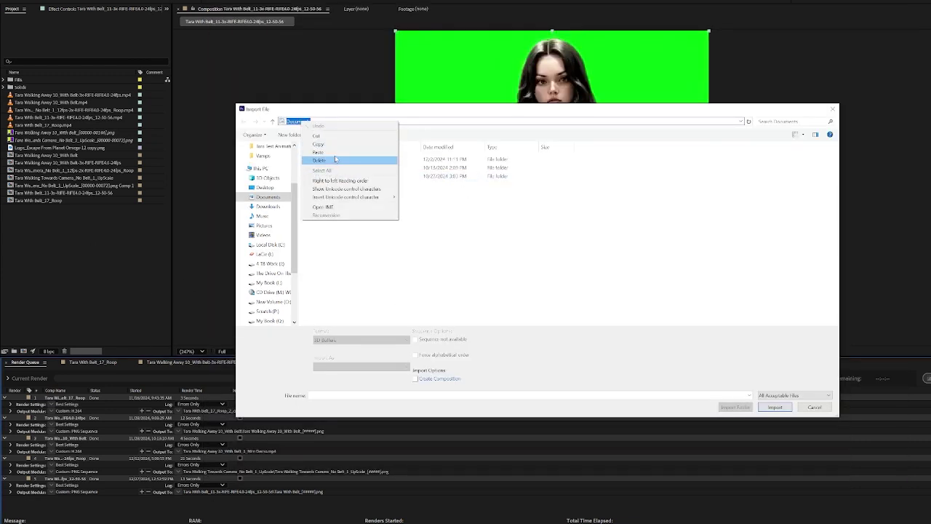
{"action": "left_click", "coordinate": [336, 160]}
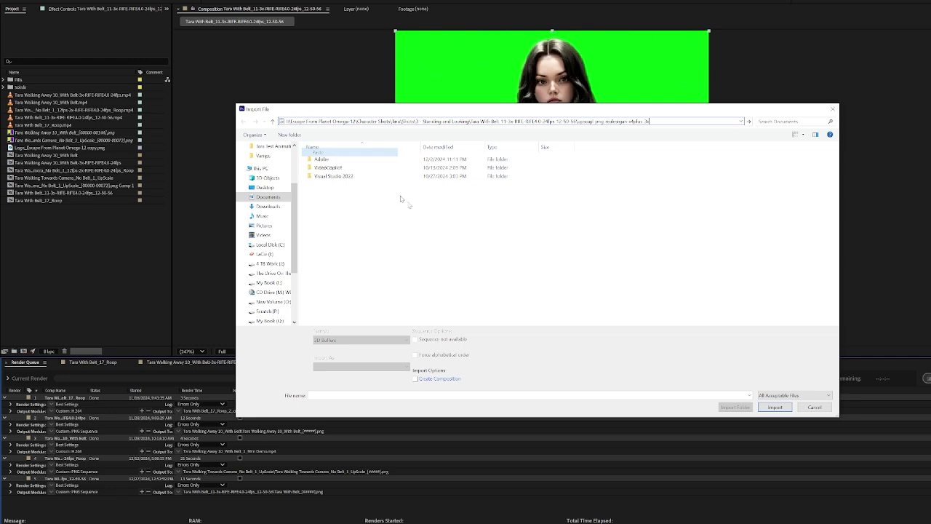
{"action": "left_click", "coordinate": [750, 122]}
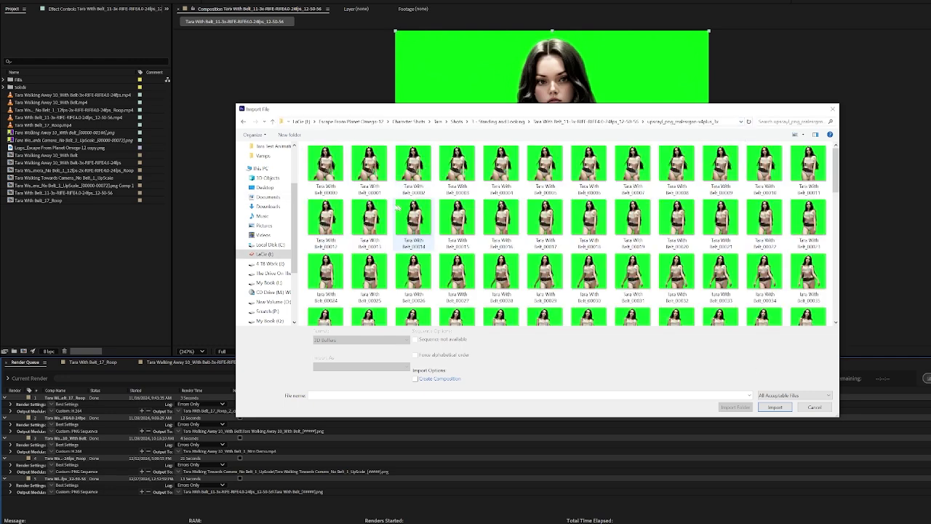
{"action": "left_click", "coordinate": [318, 171]}
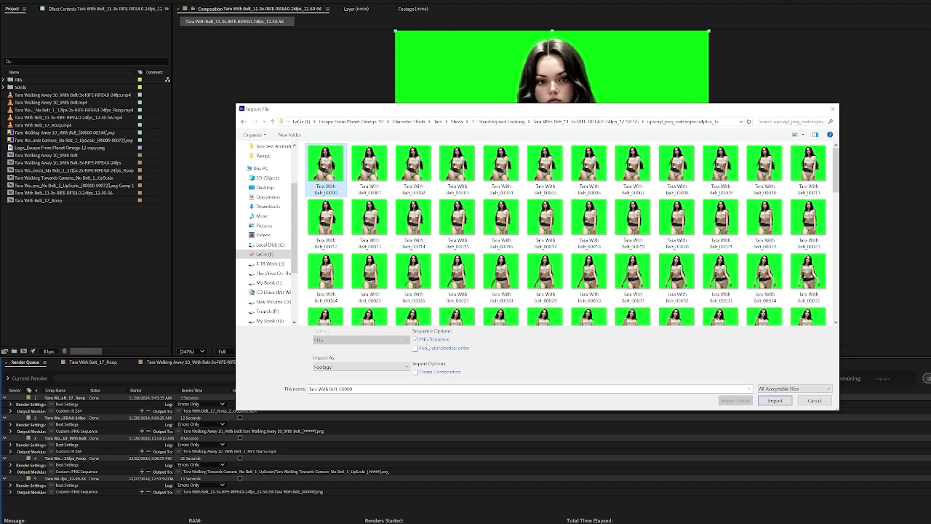
{"action": "left_click", "coordinate": [776, 401]}
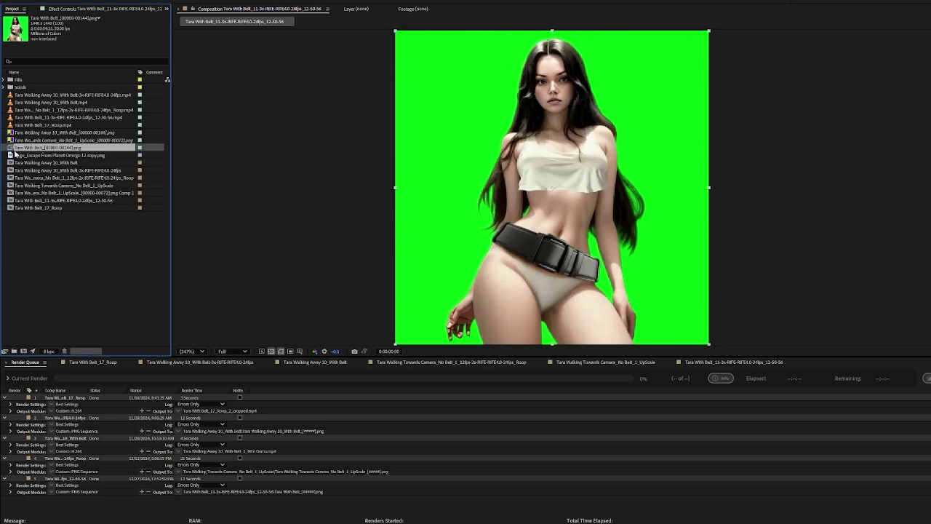
Step: Create a new composition from the imported Tara With Belt PNG sequence and preview its playback
{"action": "left_click_drag", "start_coordinate": [10, 148], "coordinate": [23, 350]}
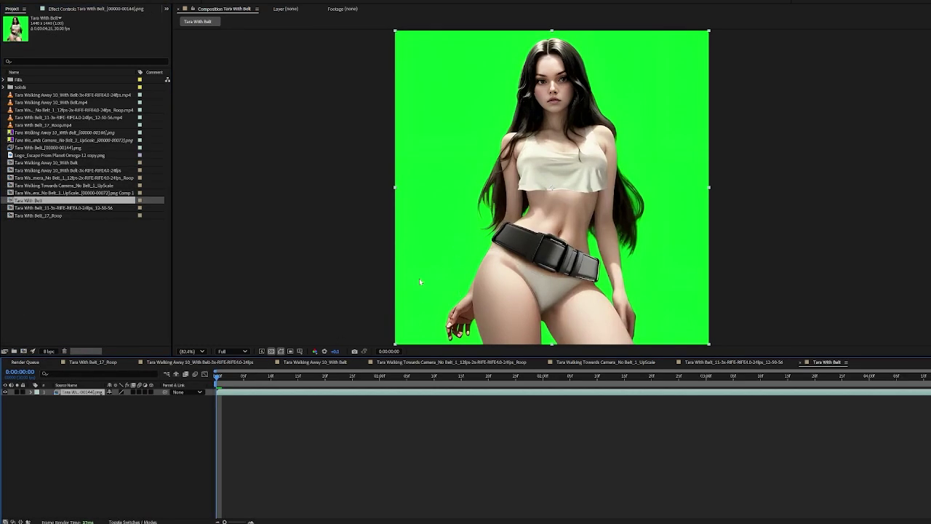
{"action": "key", "text": "space"}
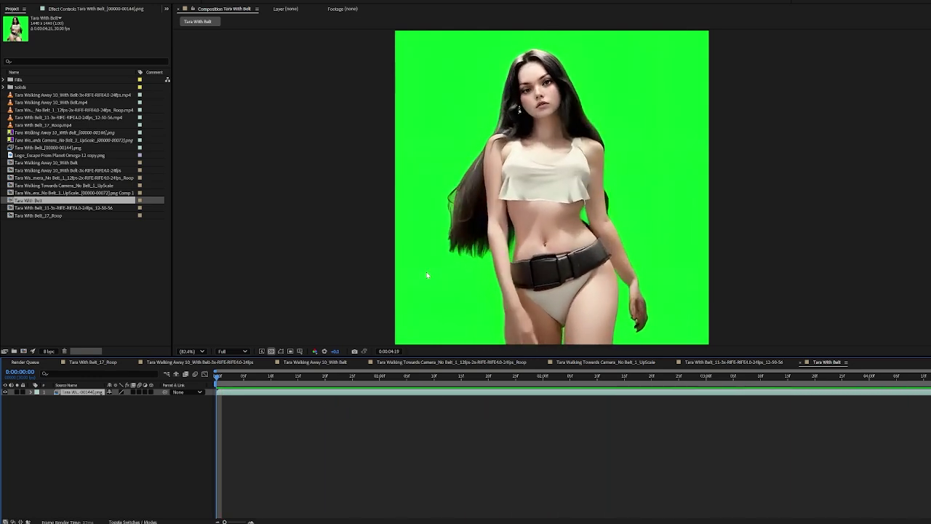
{"action": "key", "text": "space"}
Step: Set the Tara With Belt composition's frame rate to 24 frames per second
{"action": "left_click", "coordinate": [40, 0]}
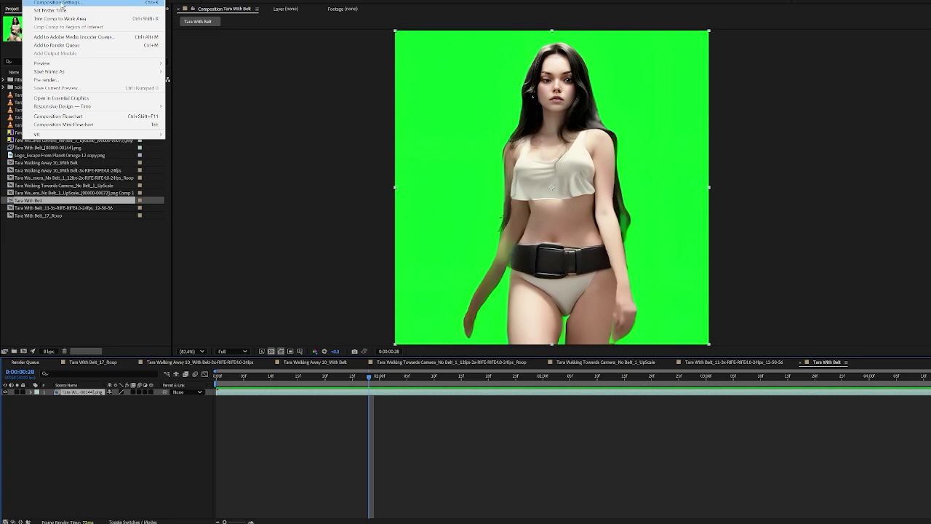
{"action": "left_click", "coordinate": [59, 3]}
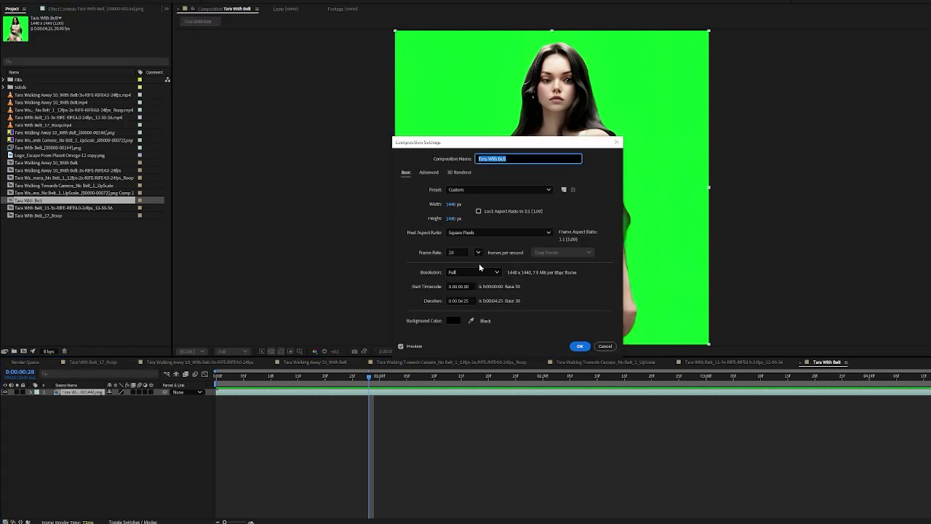
{"action": "left_click", "coordinate": [455, 252]}
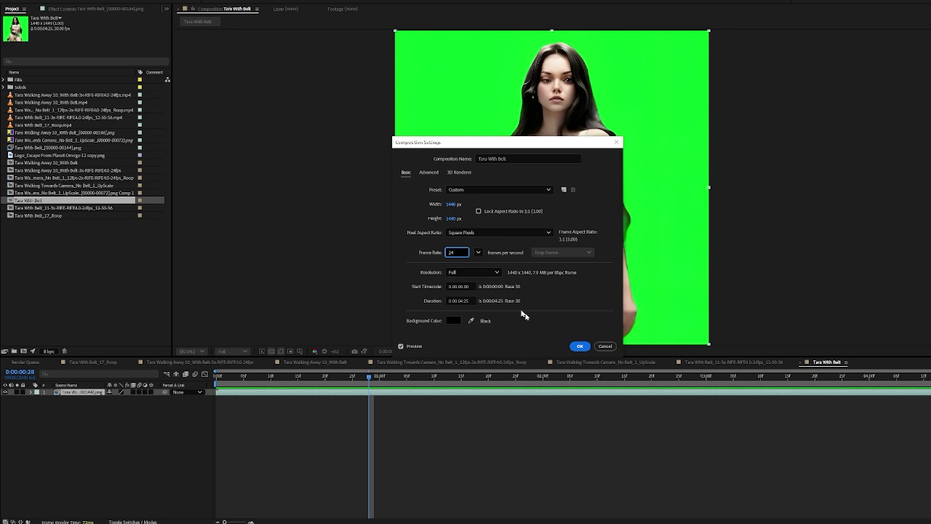
{"action": "left_click", "coordinate": [580, 346]}
Step: Trim the Tara With Belt composition to its work area and play it back
{"action": "left_click_drag", "start_coordinate": [225, 521], "coordinate": [224, 522]}
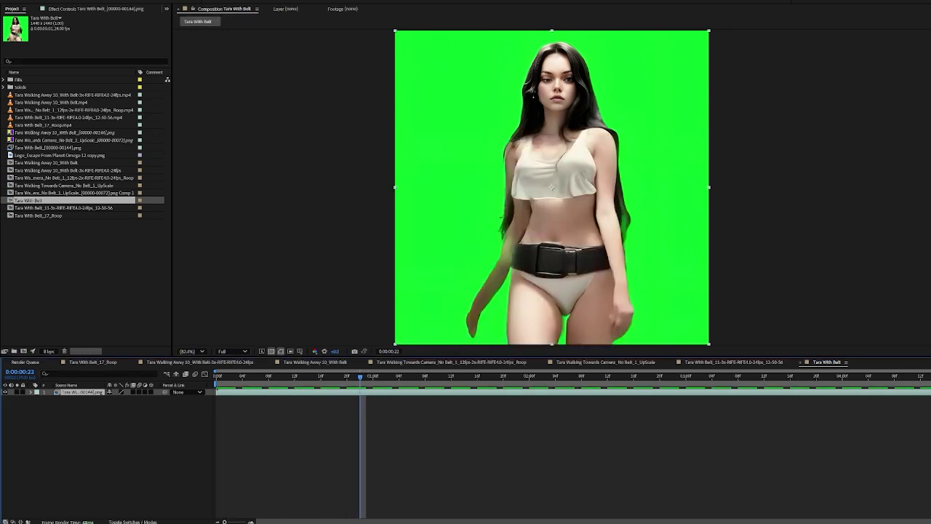
{"action": "right_click", "coordinate": [902, 384]}
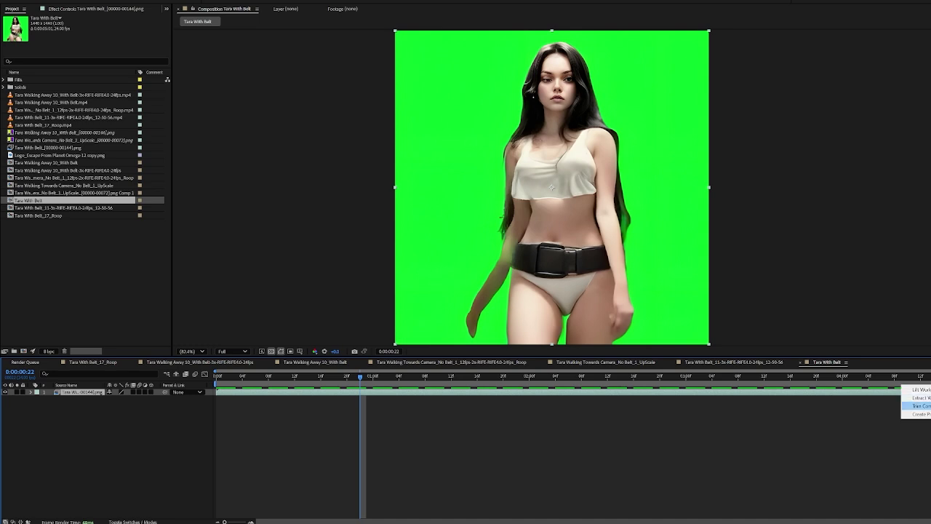
{"action": "left_click", "coordinate": [918, 406]}
{"action": "key", "text": "space"}
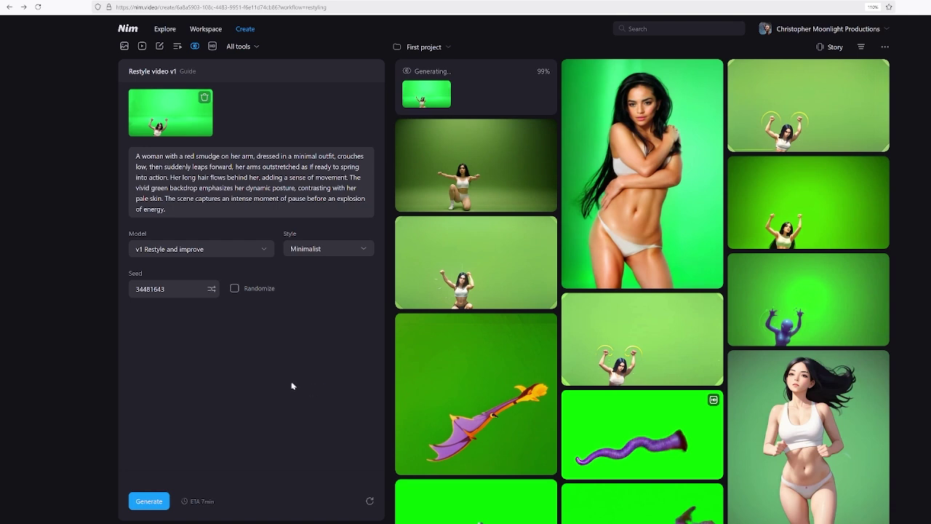
Step: Switch to Nim and review the earlier restyled green-screen clips, including the Arcane_art version and the purple Cartoon figure
{"action": "left_click", "coordinate": [498, 248]}
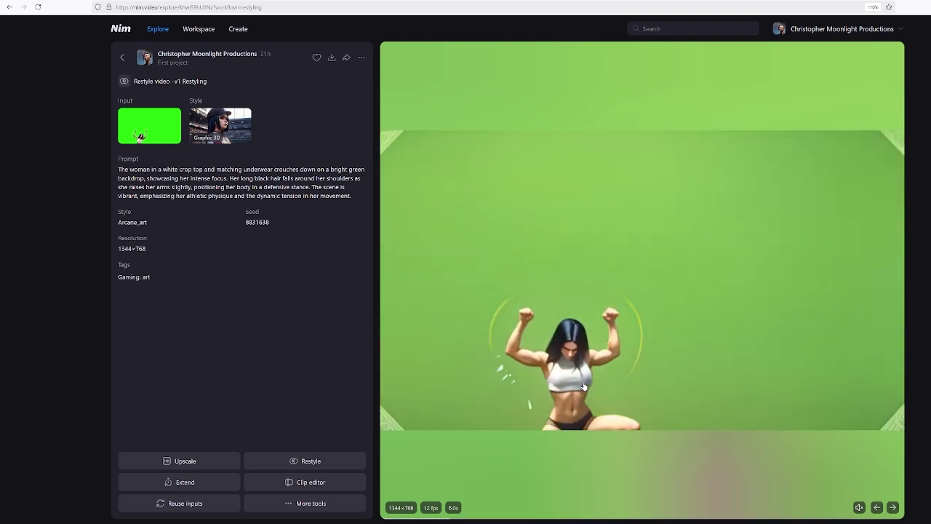
{"action": "left_click", "coordinate": [122, 57]}
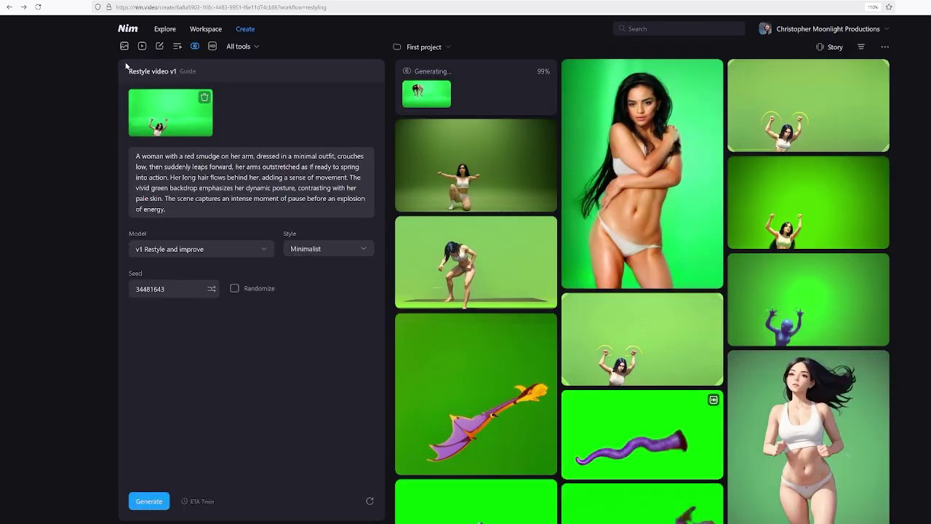
{"action": "left_click", "coordinate": [833, 305]}
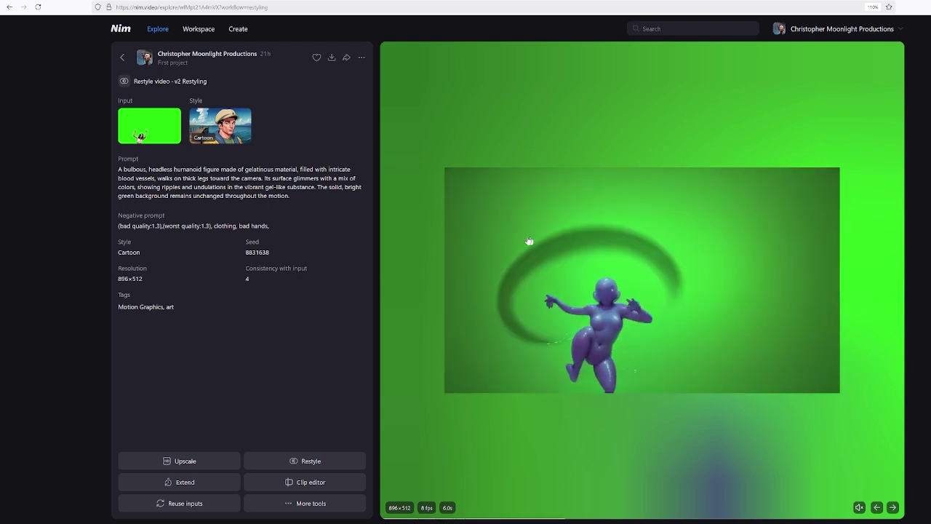
{"action": "left_click", "coordinate": [121, 57]}
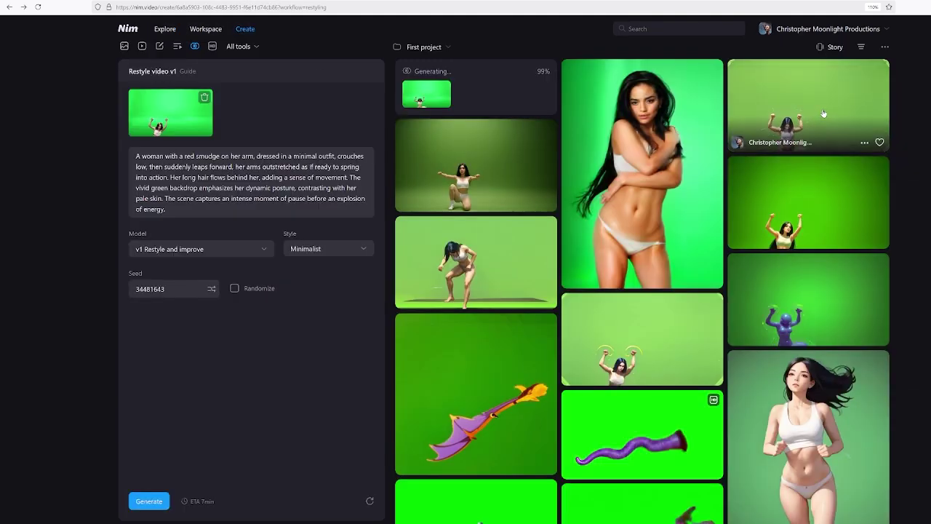
{"action": "left_click", "coordinate": [824, 208]}
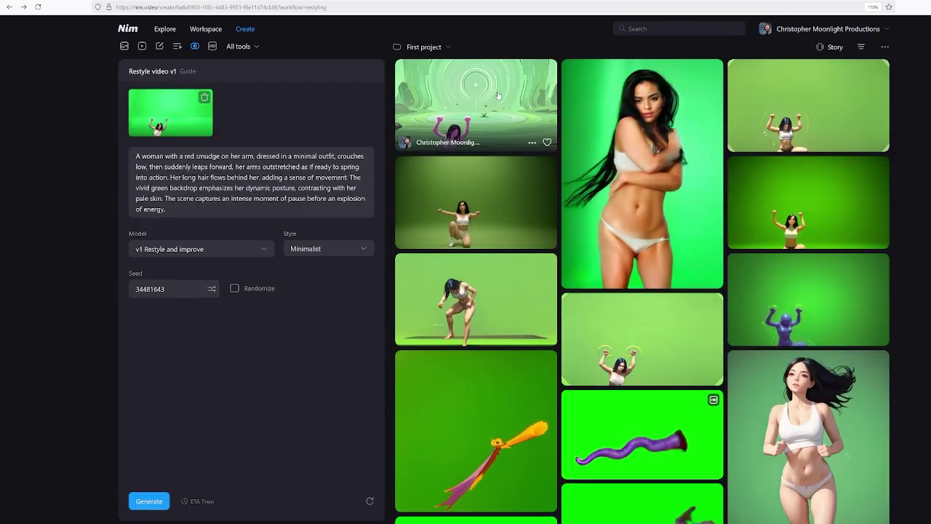
Step: Restyle the finished Minimalist clip with v2 Restyle and replace, using the Realistic style, and generate the video
{"action": "left_click", "coordinate": [499, 96]}
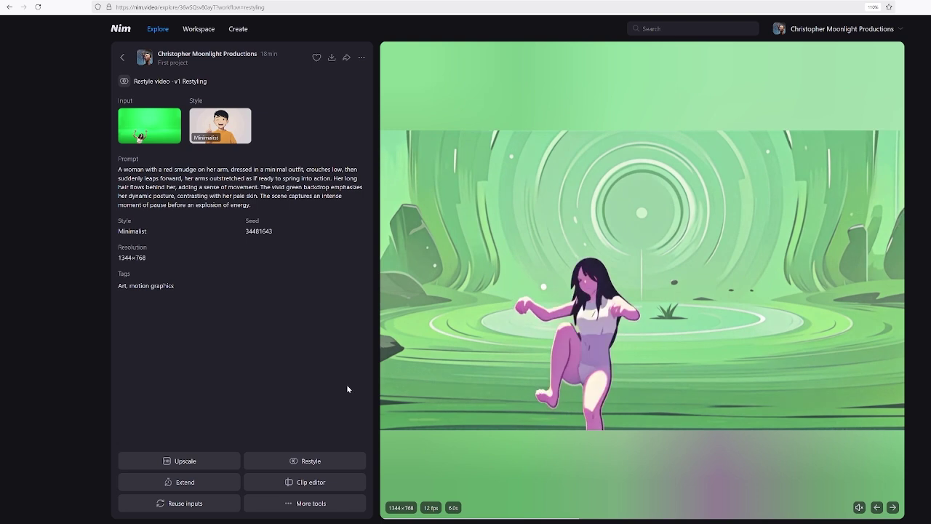
{"action": "left_click", "coordinate": [323, 461]}
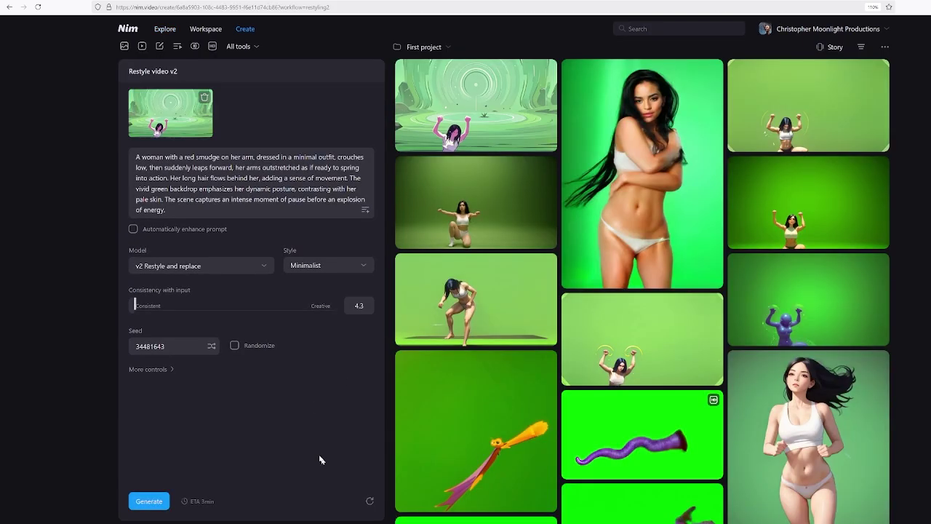
{"action": "left_click", "coordinate": [306, 268]}
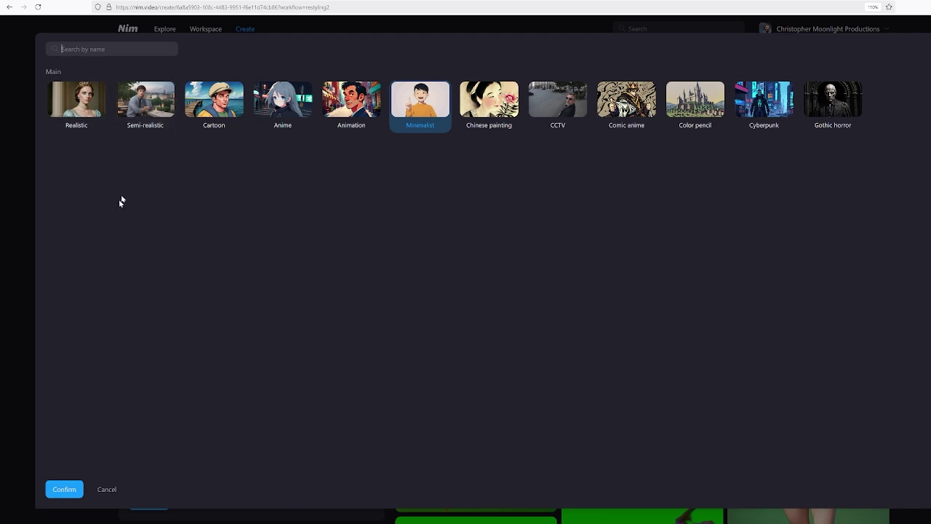
{"action": "left_click", "coordinate": [87, 102]}
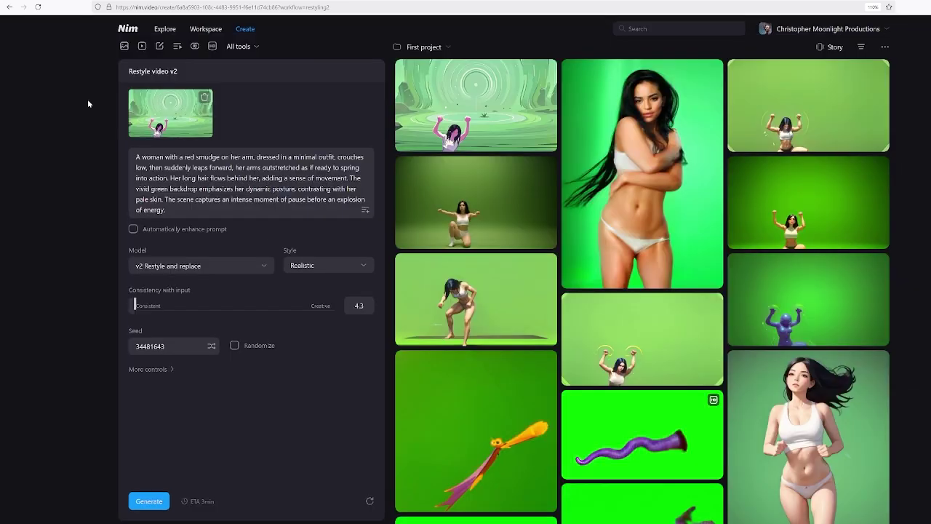
{"action": "left_click", "coordinate": [157, 502]}
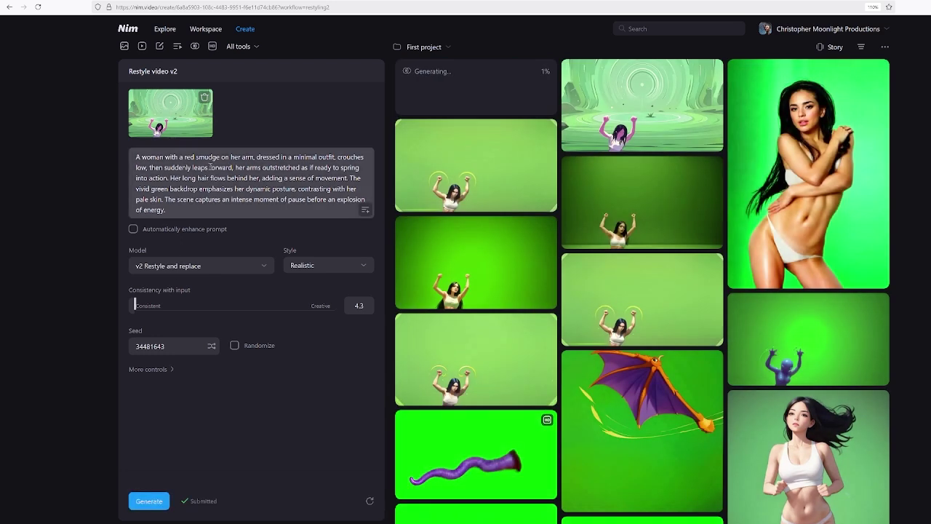
Step: Replace the input video with the Tara Climbing Out Blood On Arm clip from the 2 - Climbing Out folder and generate the Realistic restyle
{"action": "left_click", "coordinate": [204, 99]}
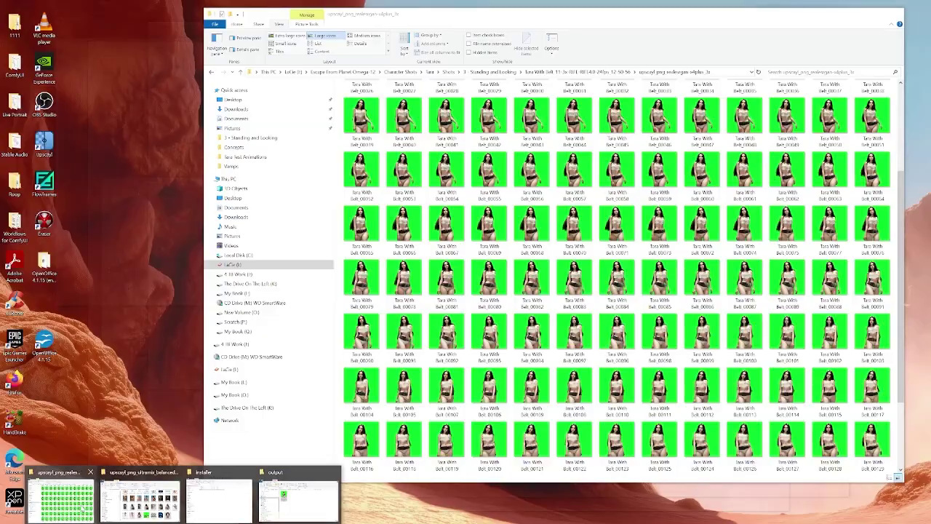
{"action": "left_click", "coordinate": [44, 502]}
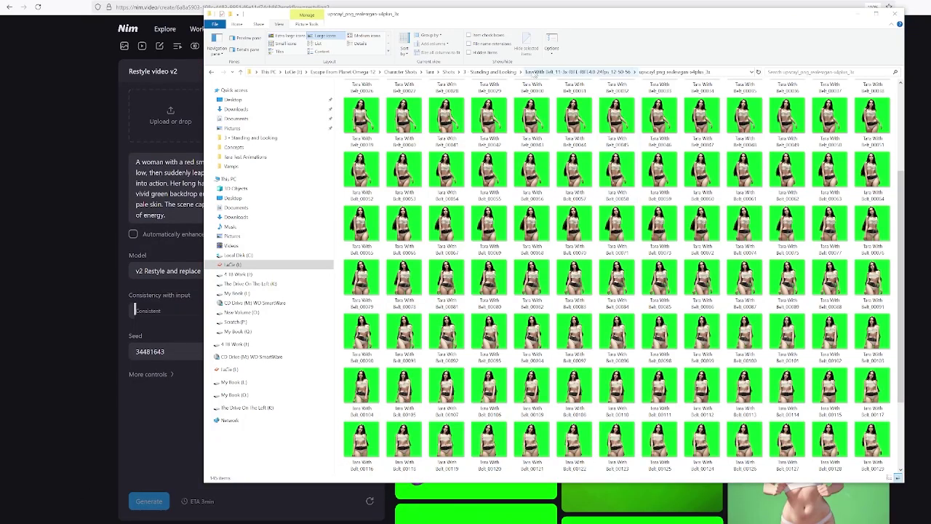
{"action": "left_click", "coordinate": [499, 73]}
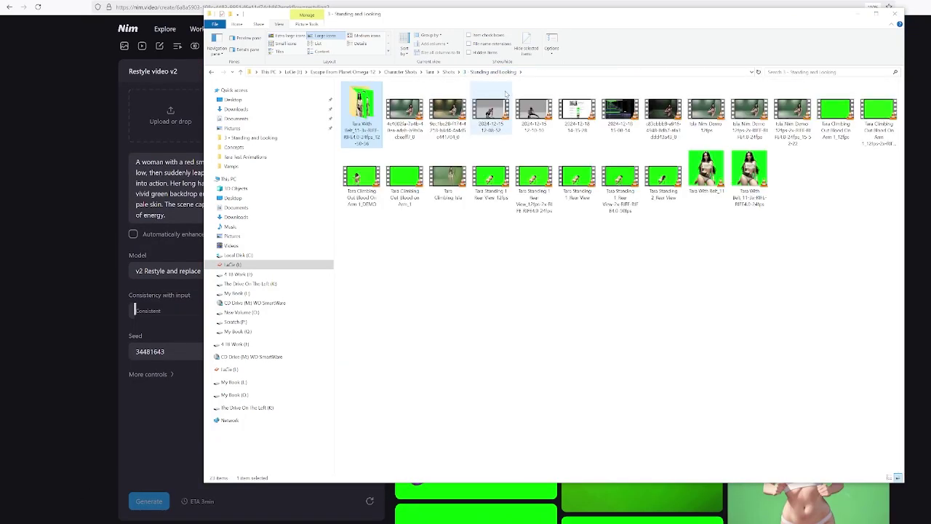
{"action": "left_click", "coordinate": [447, 73]}
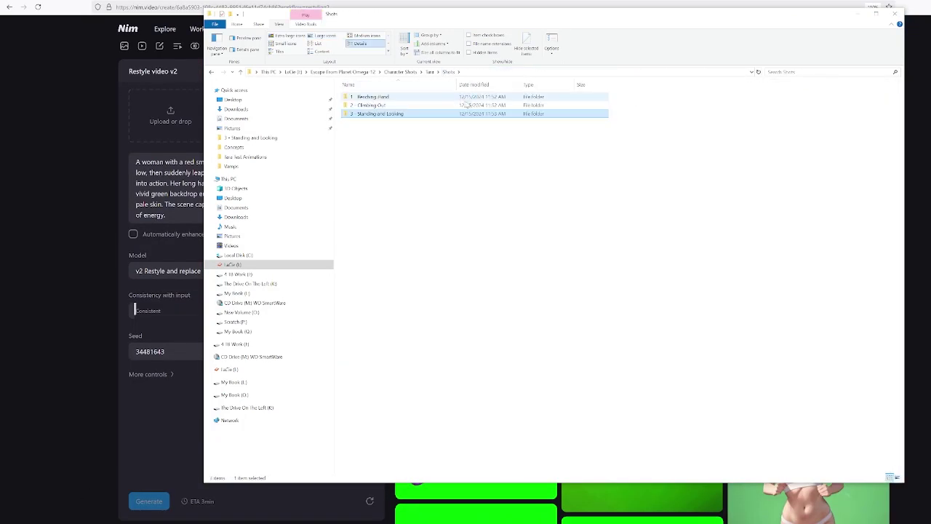
{"action": "left_click_drag", "start_coordinate": [365, 93], "coordinate": [161, 136]}
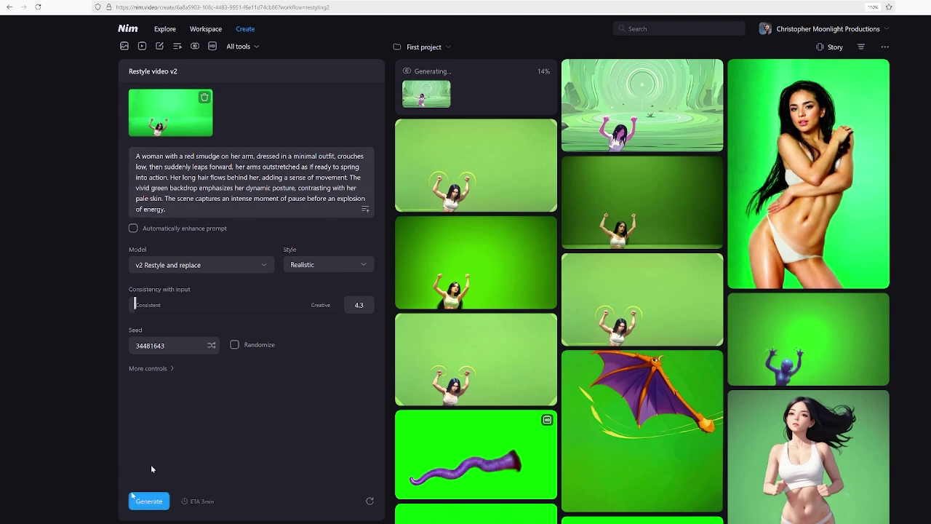
{"action": "left_click", "coordinate": [151, 502]}
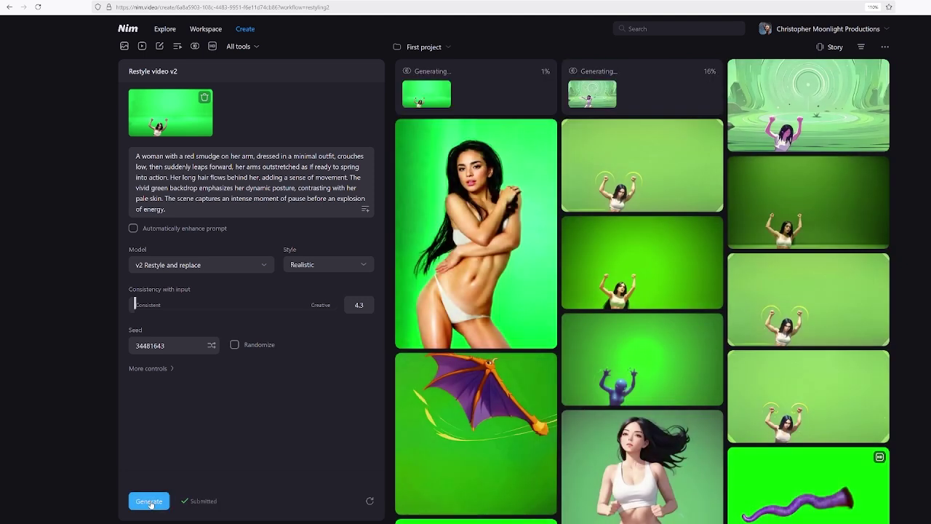
Step: Change the restyle style to Cartoon and generate another version of the same input clip
{"action": "left_click", "coordinate": [311, 268]}
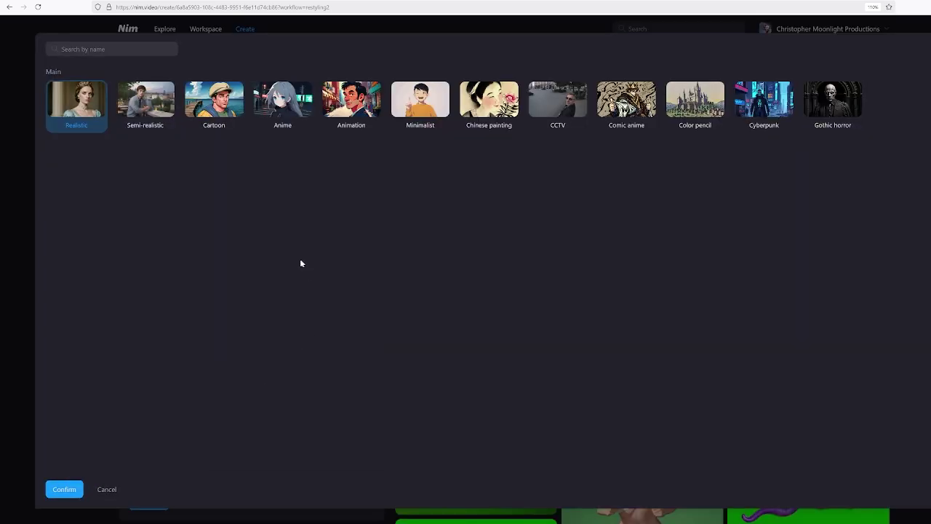
{"action": "double_click", "coordinate": [222, 91]}
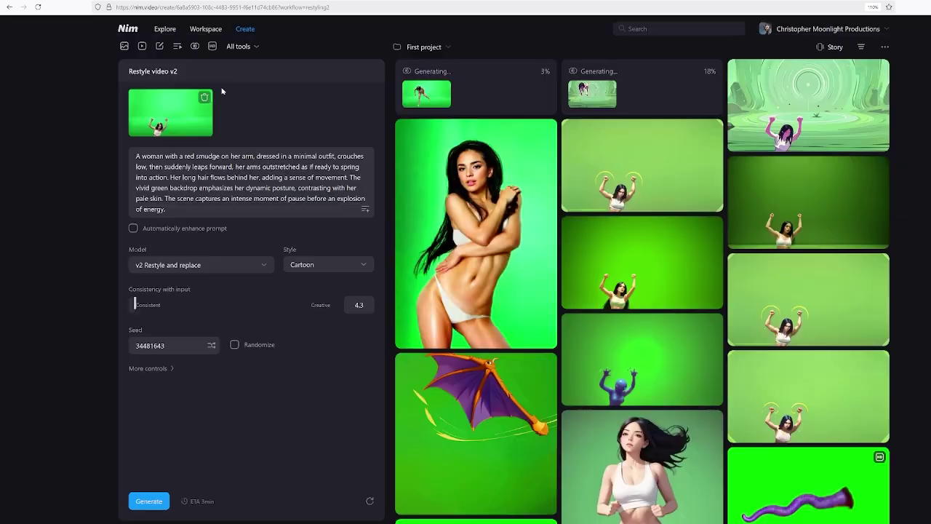
{"action": "left_click", "coordinate": [144, 502]}
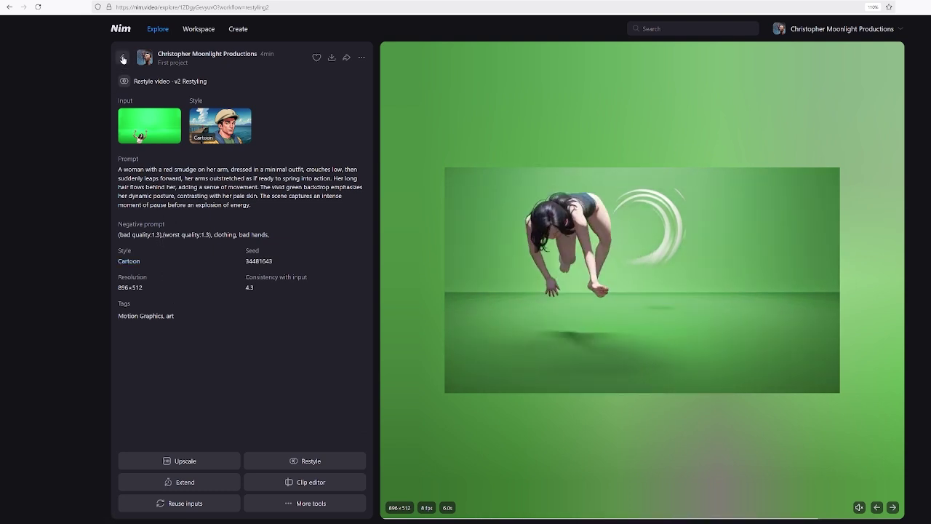
Step: Leave the Cartoon result's details and switch to File Explorer to open the 3 - Standing and Looking folder within Shots
{"action": "left_click", "coordinate": [122, 56]}
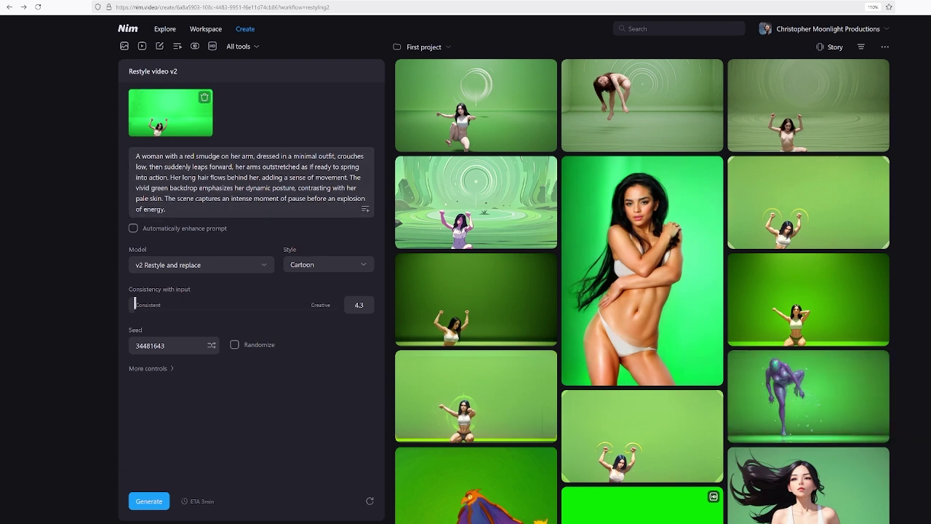
{"action": "mouse_move", "coordinate": [182, 523]}
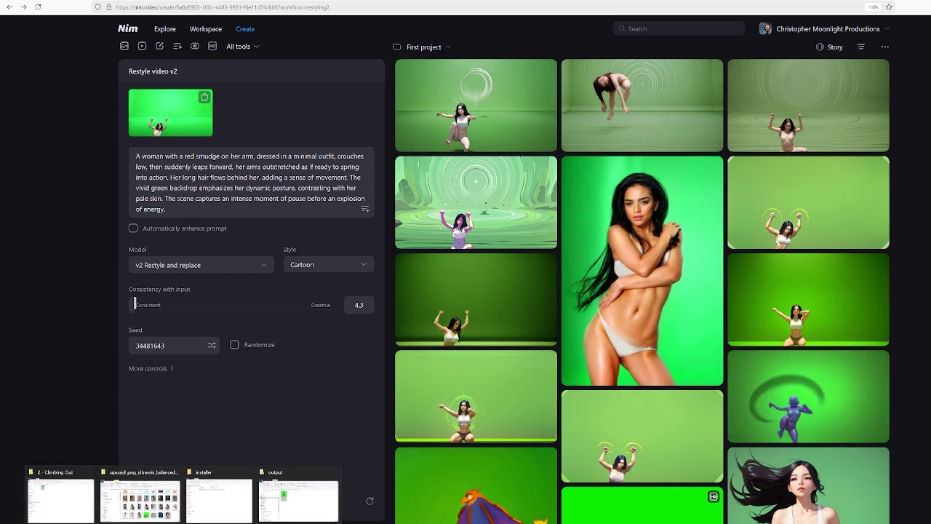
{"action": "left_click", "coordinate": [60, 503]}
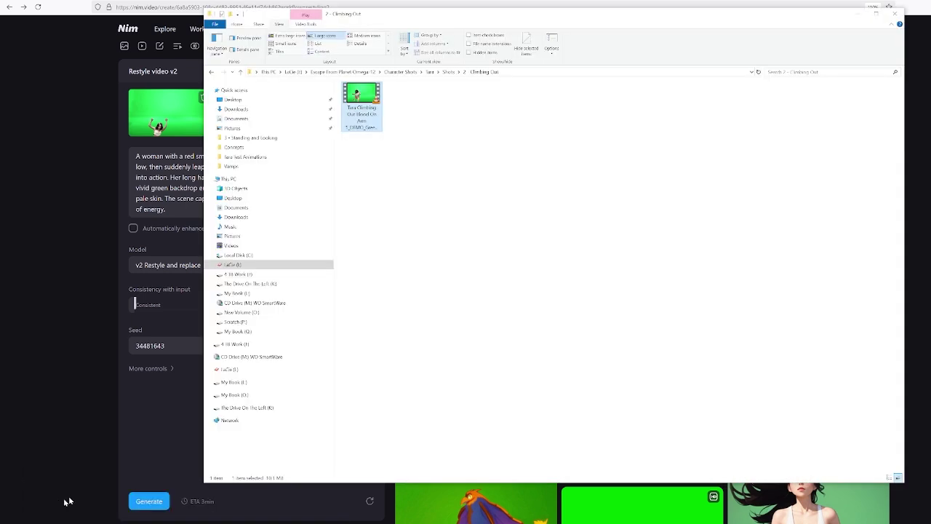
{"action": "left_click", "coordinate": [448, 72]}
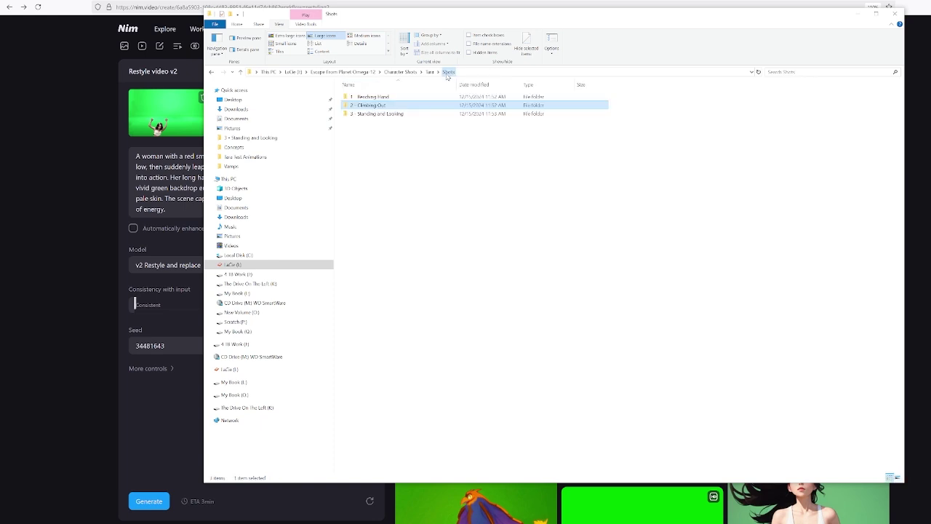
{"action": "double_click", "coordinate": [394, 114]}
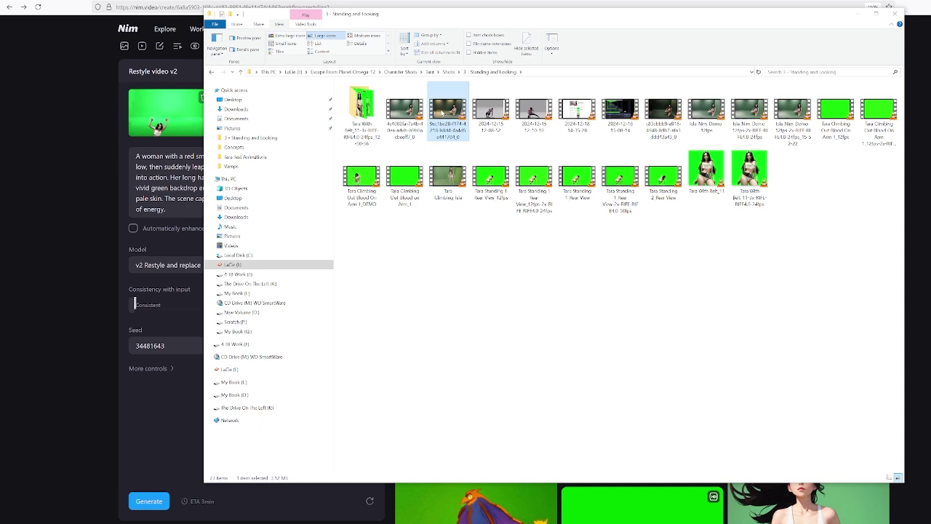
Step: Play the 9ec1be28-f174-4218-b8d4-4a4d5e441704_0.mp4 clip, the Tara Climbing Isla clip, and the clip just before the first one in the folder
{"action": "double_click", "coordinate": [443, 109]}
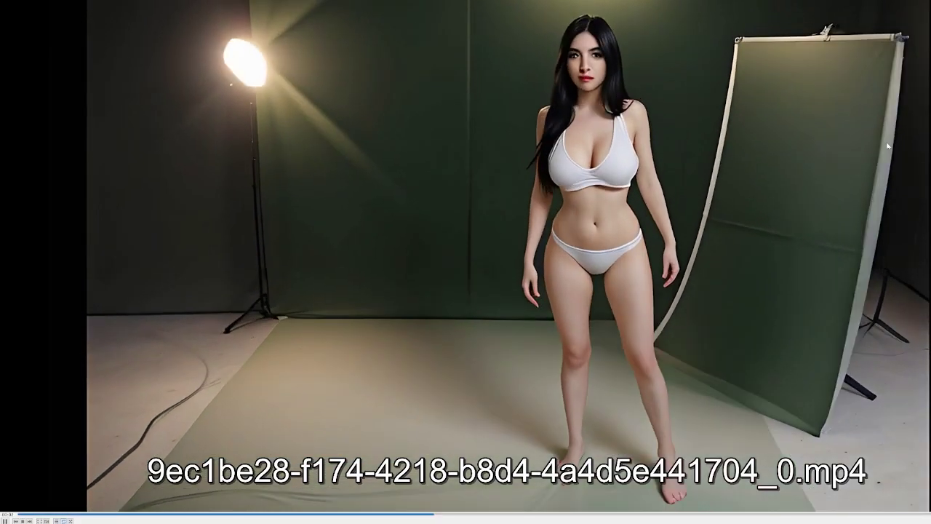
{"action": "key", "text": "alt+F4"}
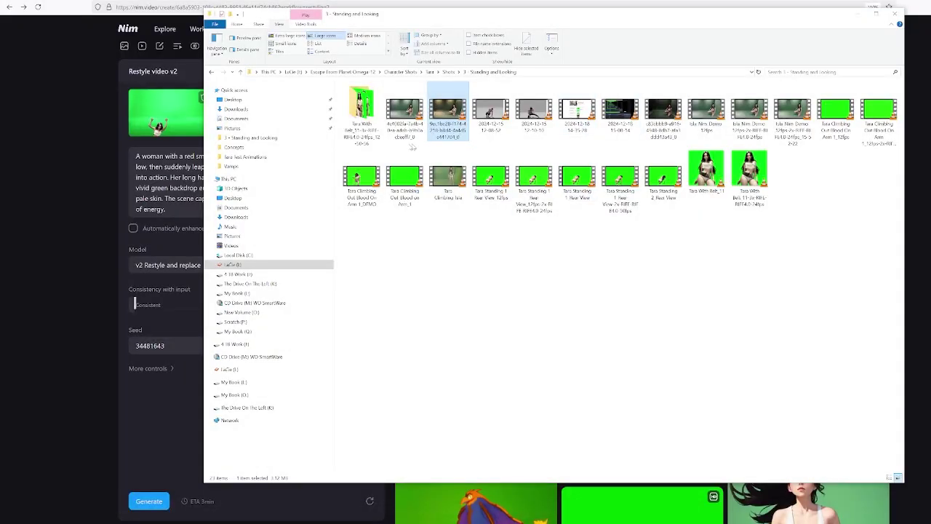
{"action": "double_click", "coordinate": [440, 176]}
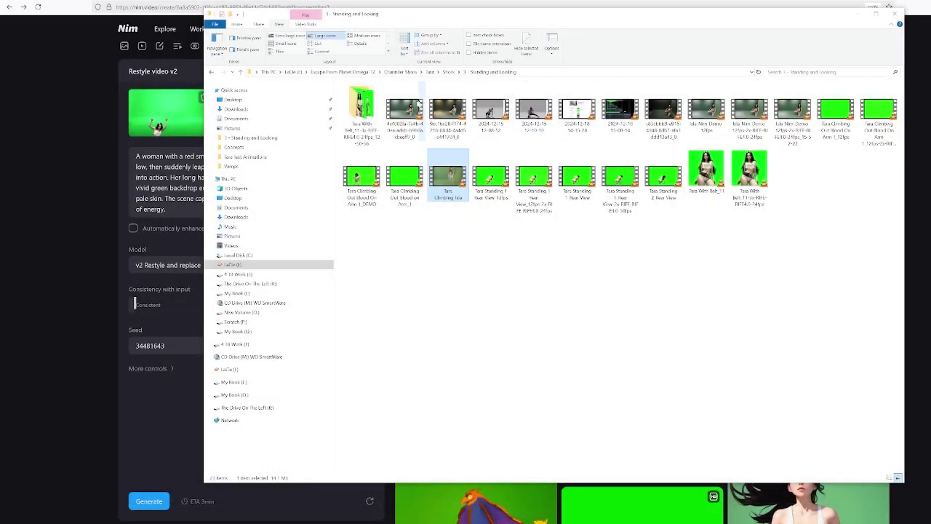
{"action": "double_click", "coordinate": [399, 109]}
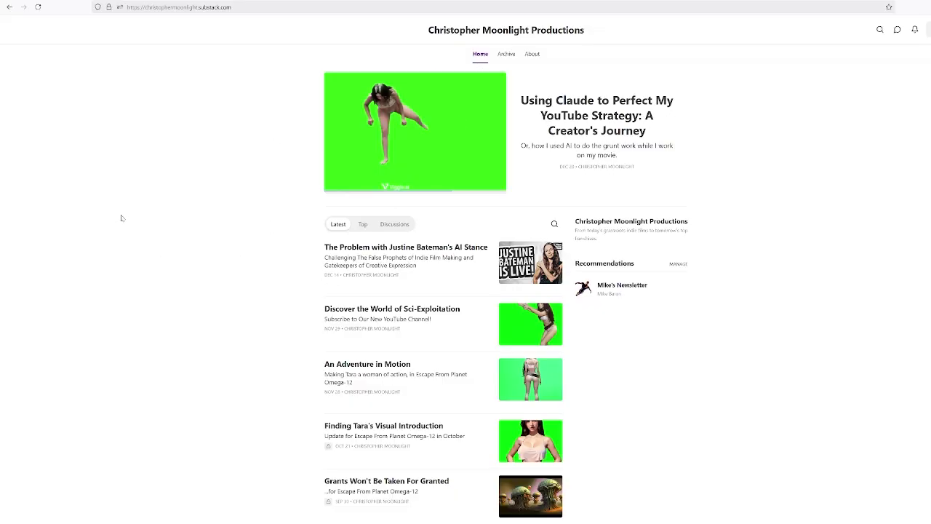
{"action": "scroll", "coordinate": [126, 223], "scroll_direction": "down", "scroll_amount": 2}
{"action": "scroll", "coordinate": [125, 223], "scroll_direction": "up", "scroll_amount": 2}
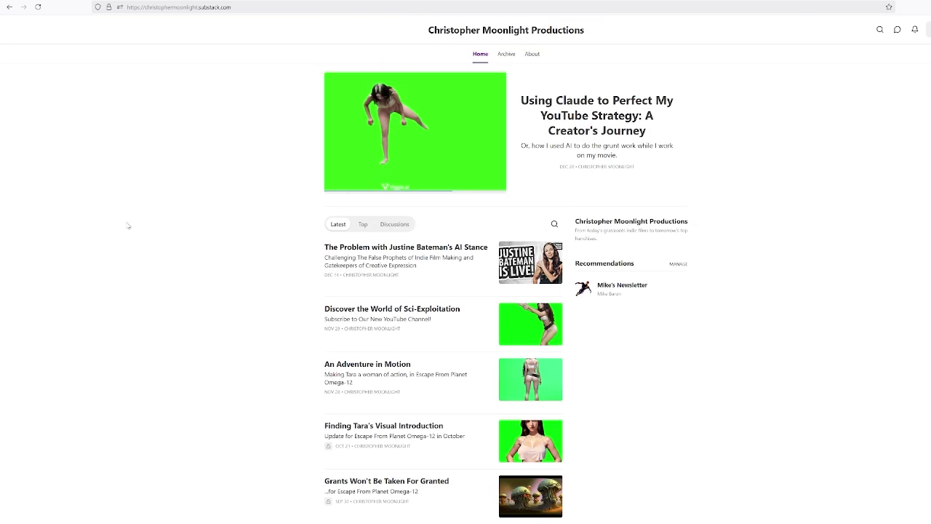